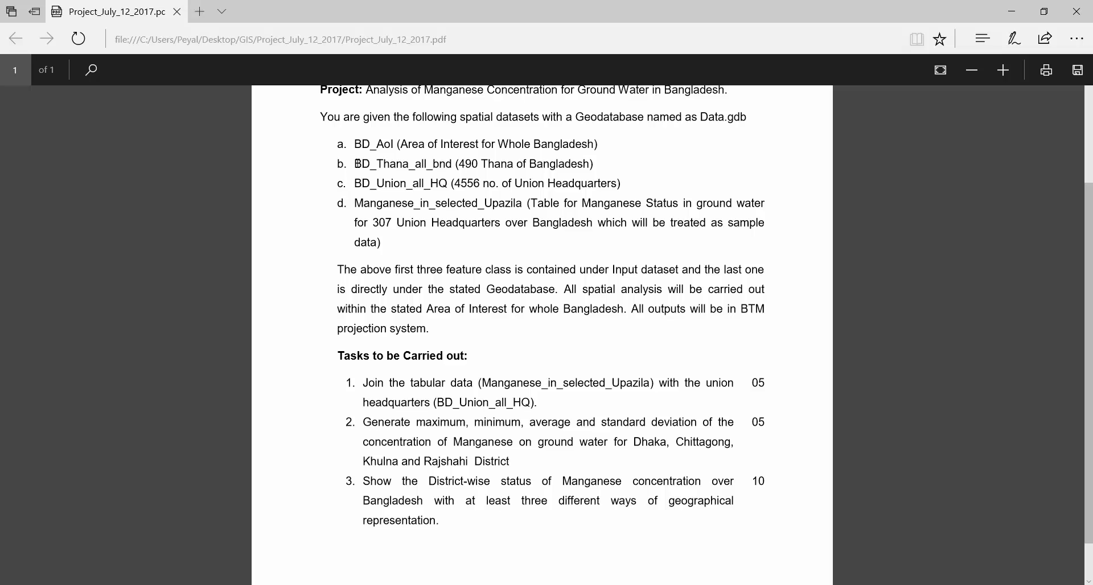
# Read the project brief's dataset list, examining the BD_Thana_all_bnd, BD_Union_all_HQ and Manganese_in_selected_Upazila entries
pyautogui.moveTo(356, 164); pyautogui.dragTo(517, 165)
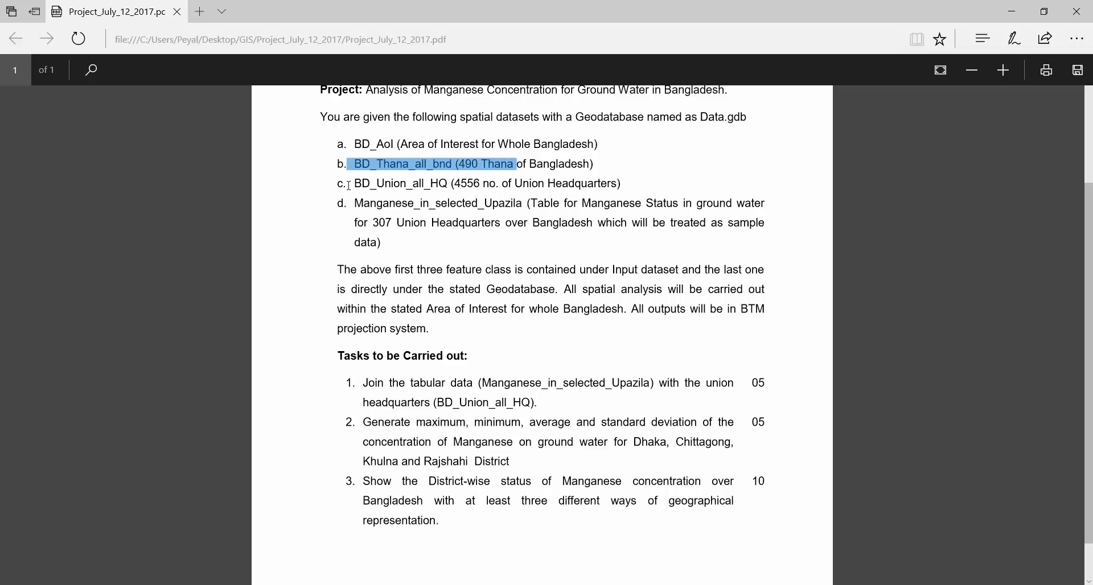
pyautogui.moveTo(352, 183); pyautogui.dragTo(464, 184)
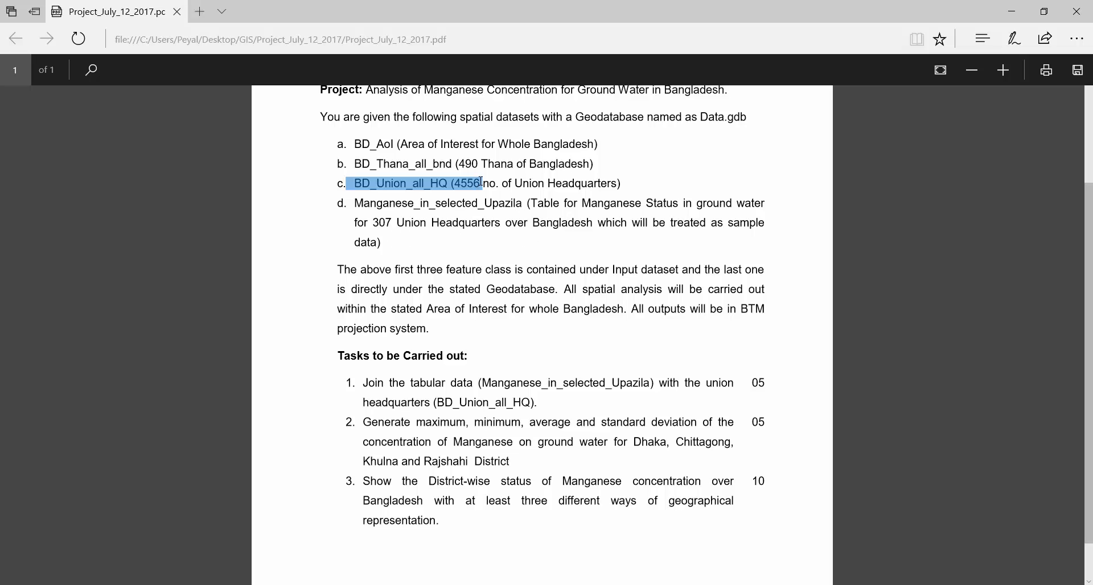
pyautogui.moveTo(481, 182); pyautogui.dragTo(462, 181)
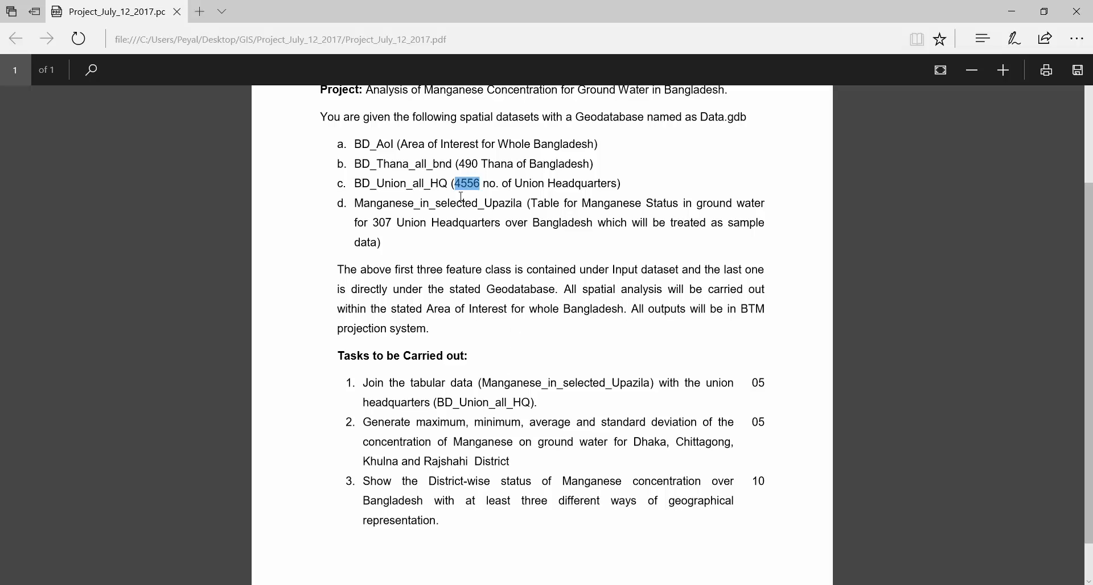
pyautogui.moveTo(350, 202); pyautogui.dragTo(388, 240)
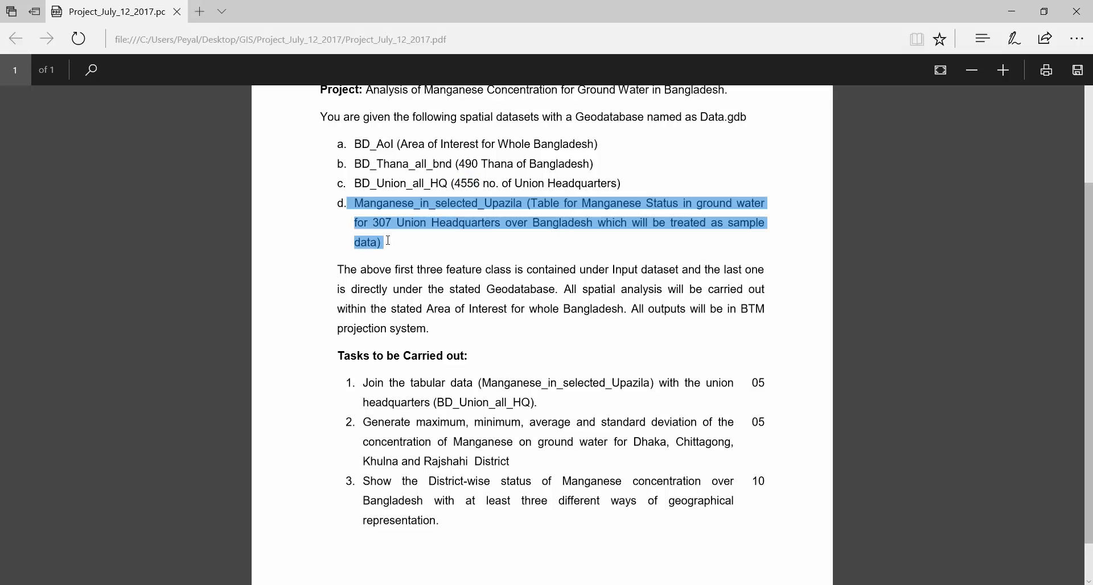
pyautogui.click(629, 187)
pyautogui.moveTo(356, 183); pyautogui.dragTo(576, 201)
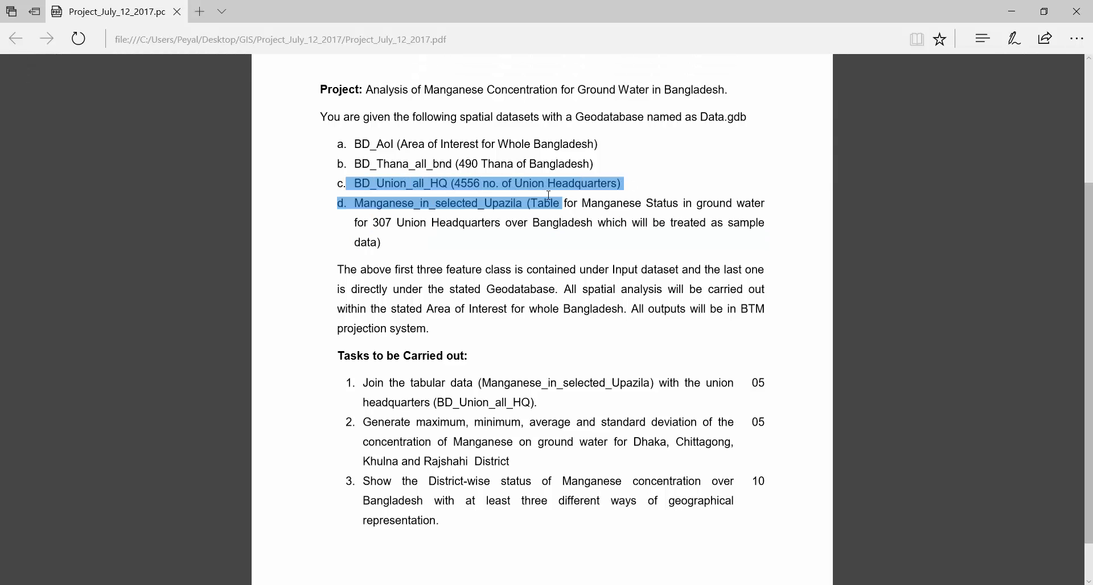
pyautogui.click(511, 243)
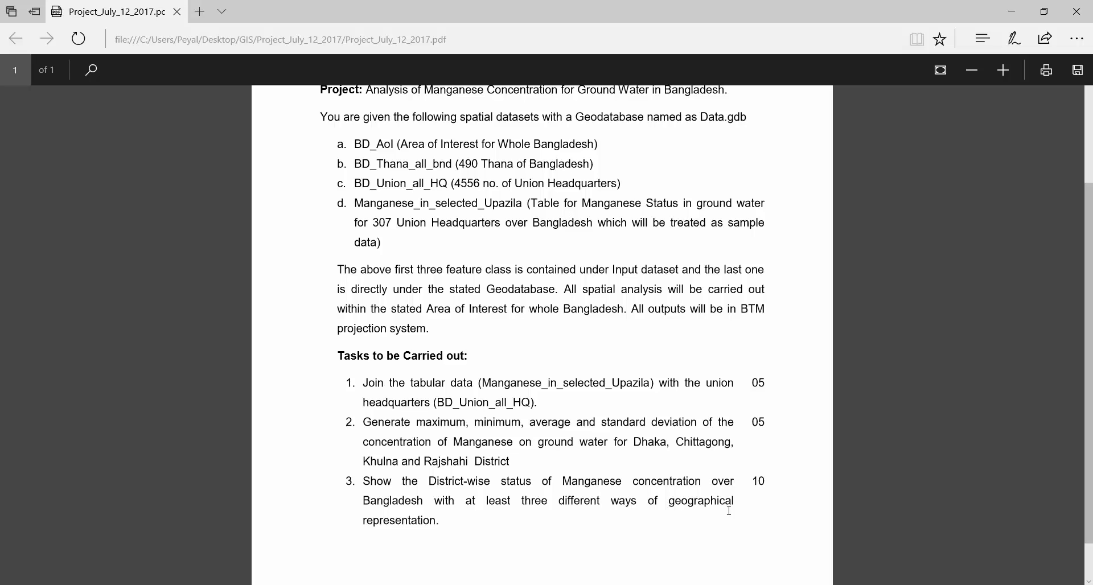
# Switch to ArcMap and examine the BD_Union_all_HQ points by toggling the layer's visibility
pyautogui.hotkey('alt', 'Tab')
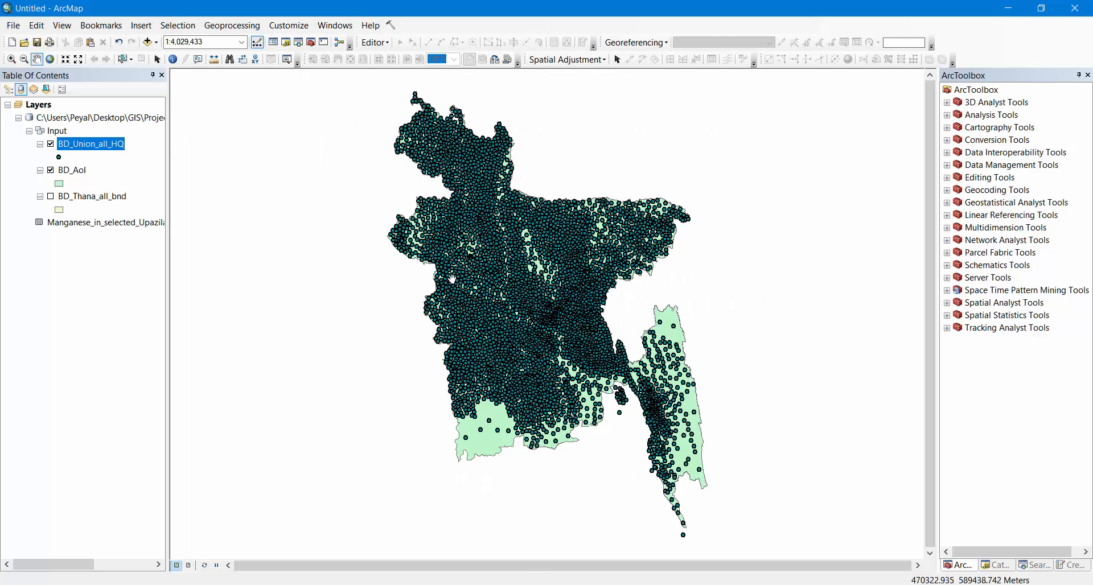
pyautogui.click(50, 144)
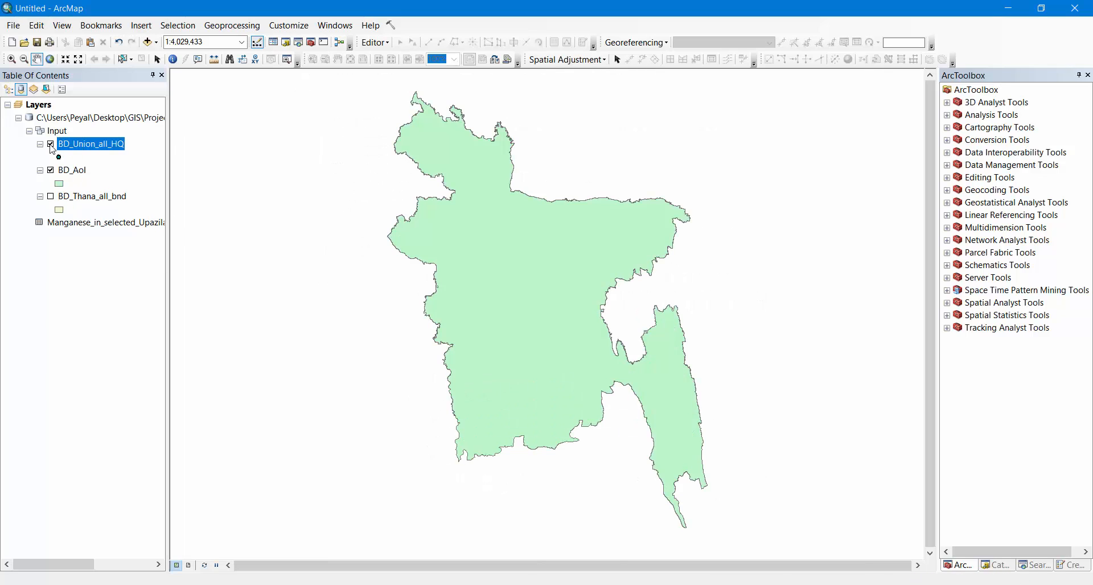
pyautogui.click(51, 145)
pyautogui.click(51, 144)
pyautogui.scroll(-1, 406, 201)
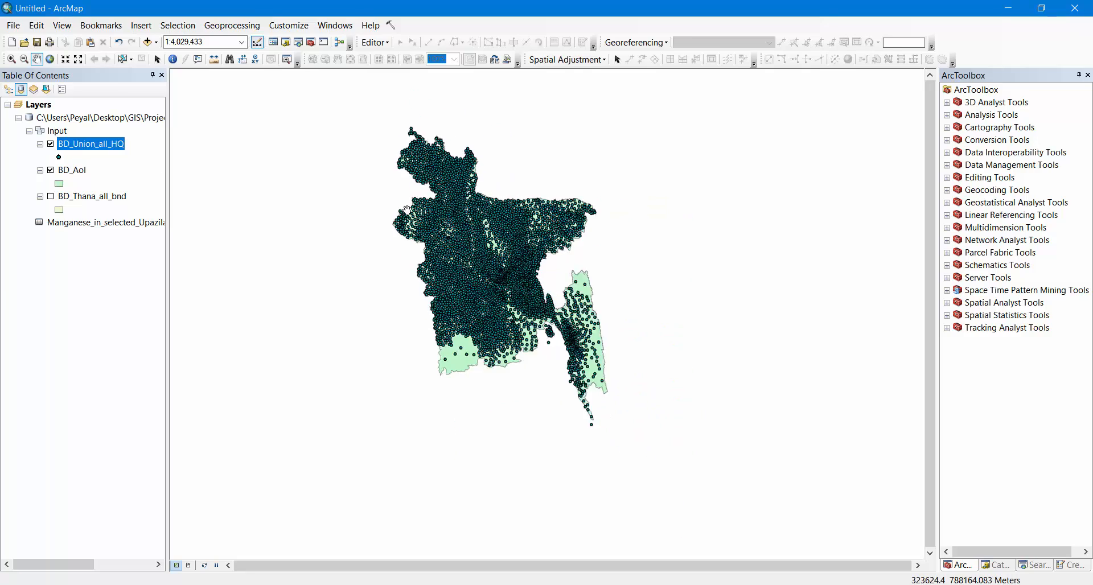
pyautogui.scroll(2, 408, 209)
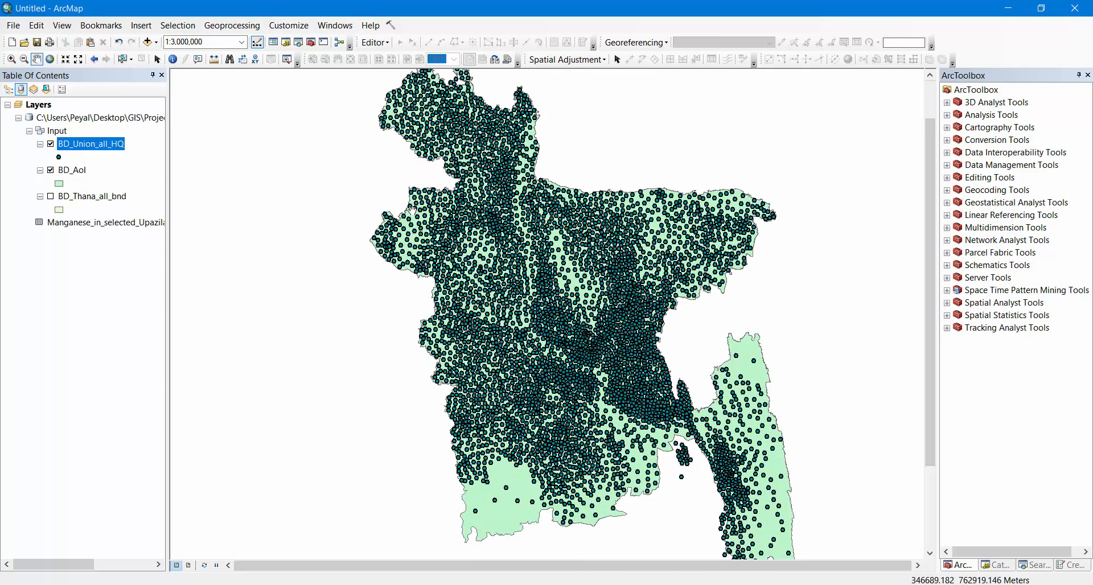
# Hide the BD_Union_all_HQ and BD_AoI layers and display only the BD_Thana_all_bnd layer
pyautogui.click(51, 170)
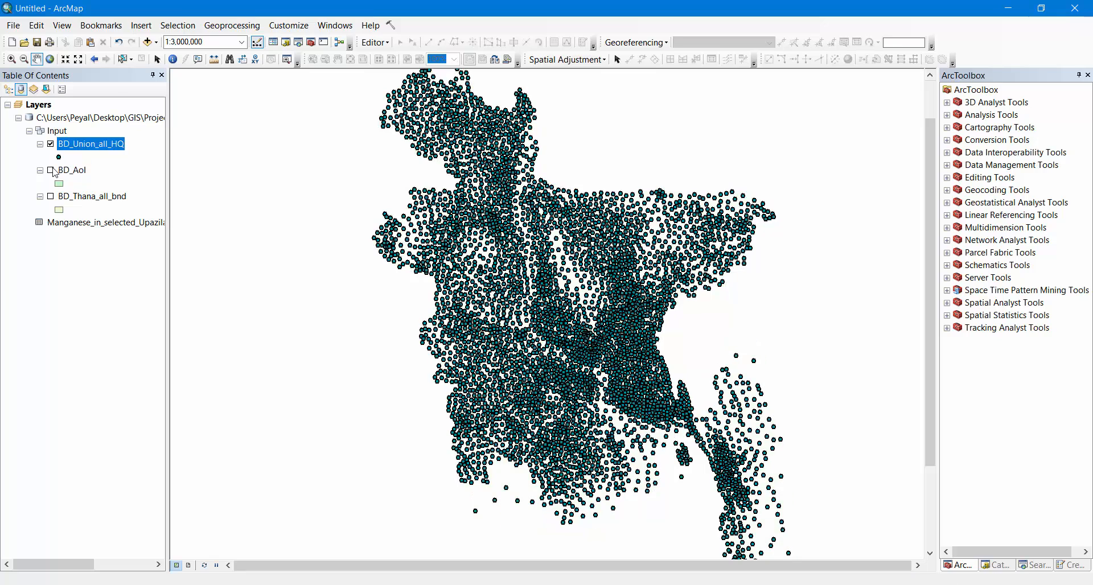
pyautogui.click(53, 170)
pyautogui.click(53, 171)
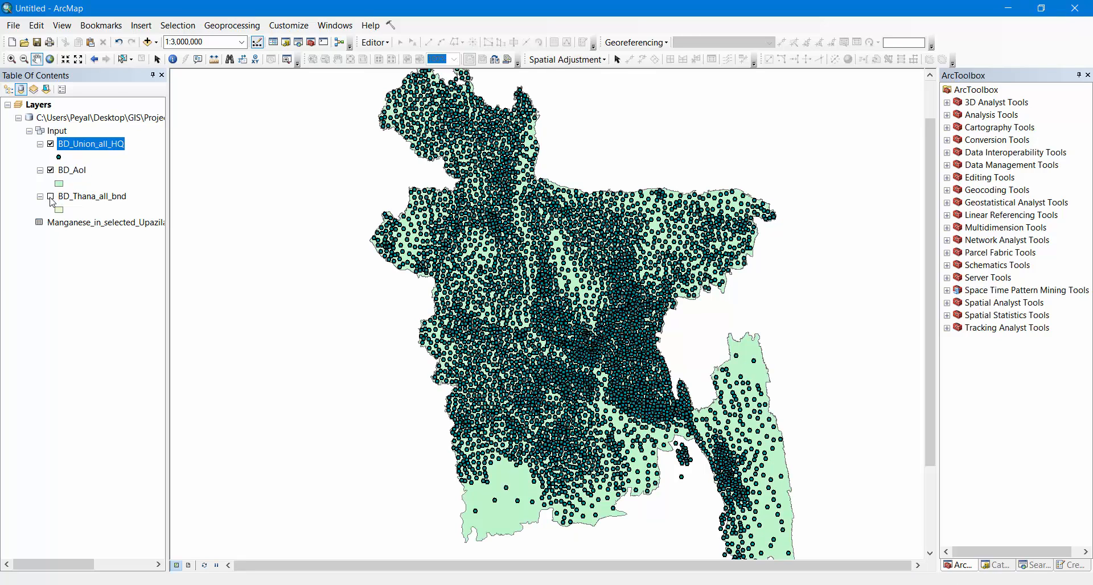
pyautogui.click(51, 170)
pyautogui.click(50, 144)
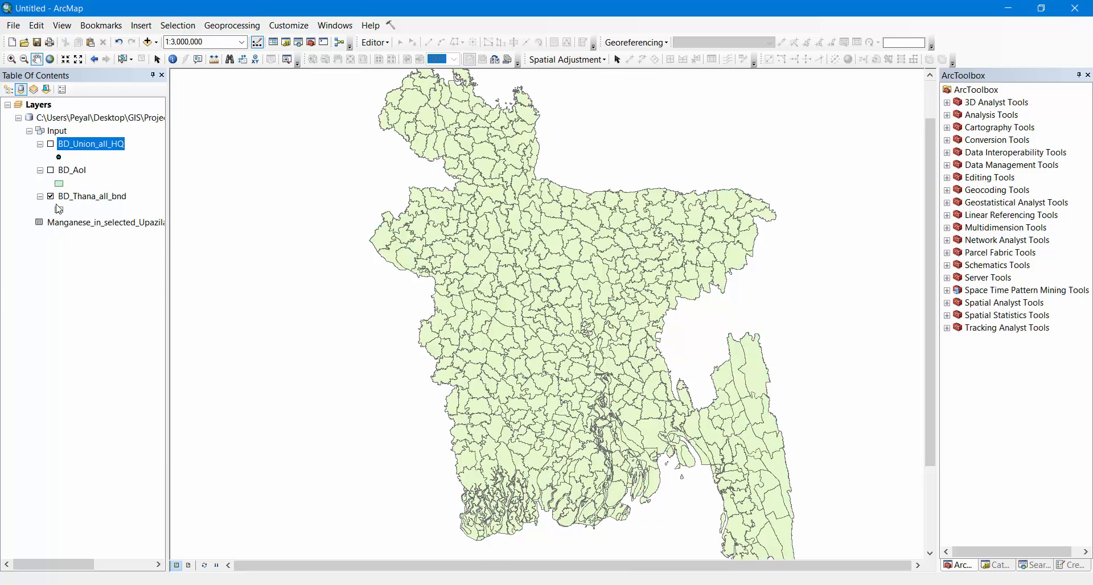
pyautogui.click(50, 197)
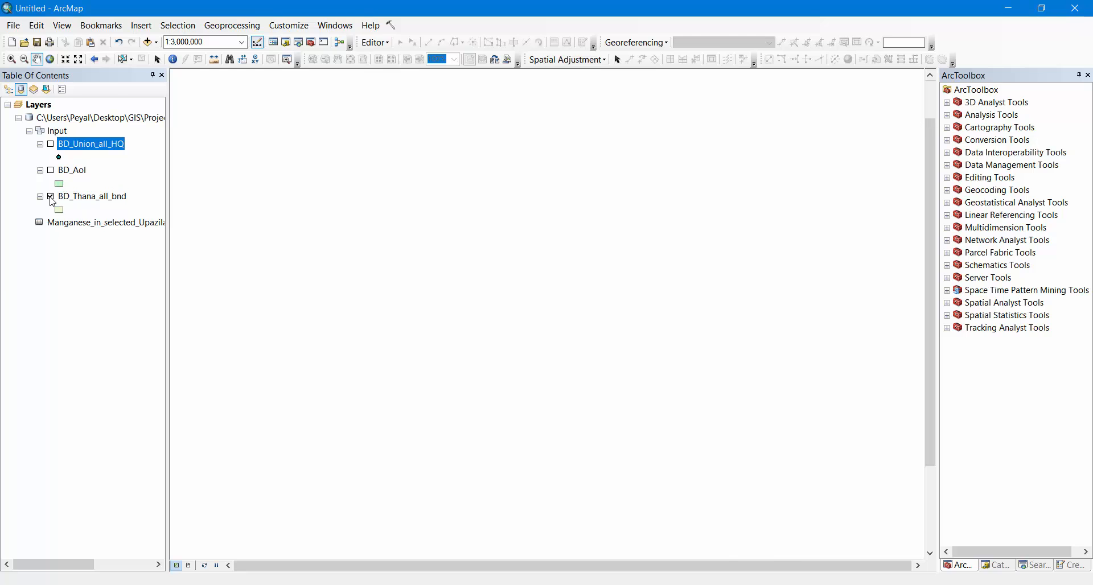
# Open the Manganese_in_selected_Upazila table to review its fields and records
pyautogui.click(83, 223)
pyautogui.scroll(-1, 579, 335)
pyautogui.scroll(1, 579, 336)
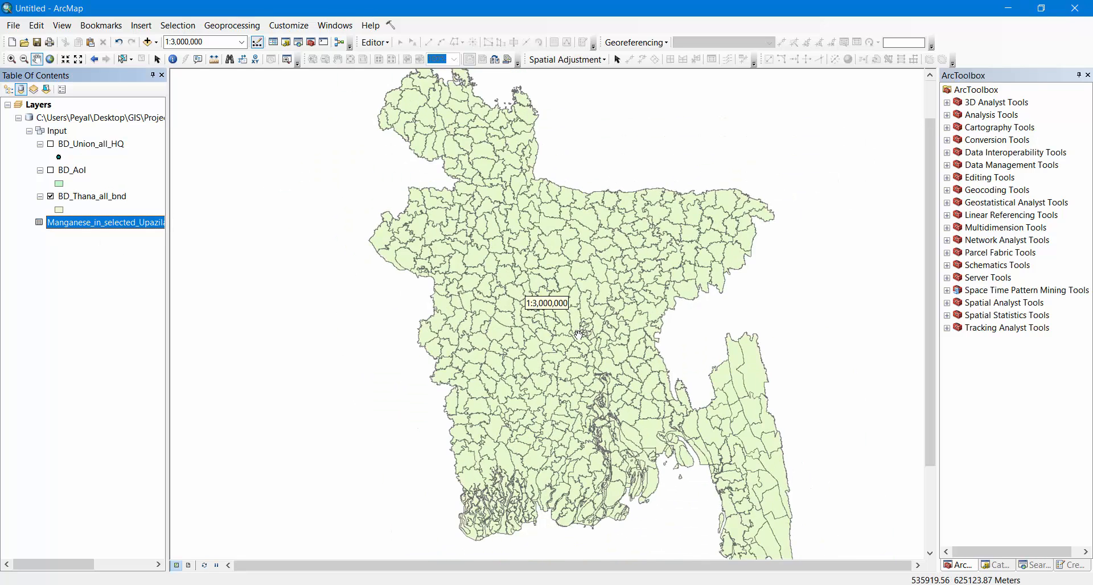
pyautogui.scroll(2, 579, 335)
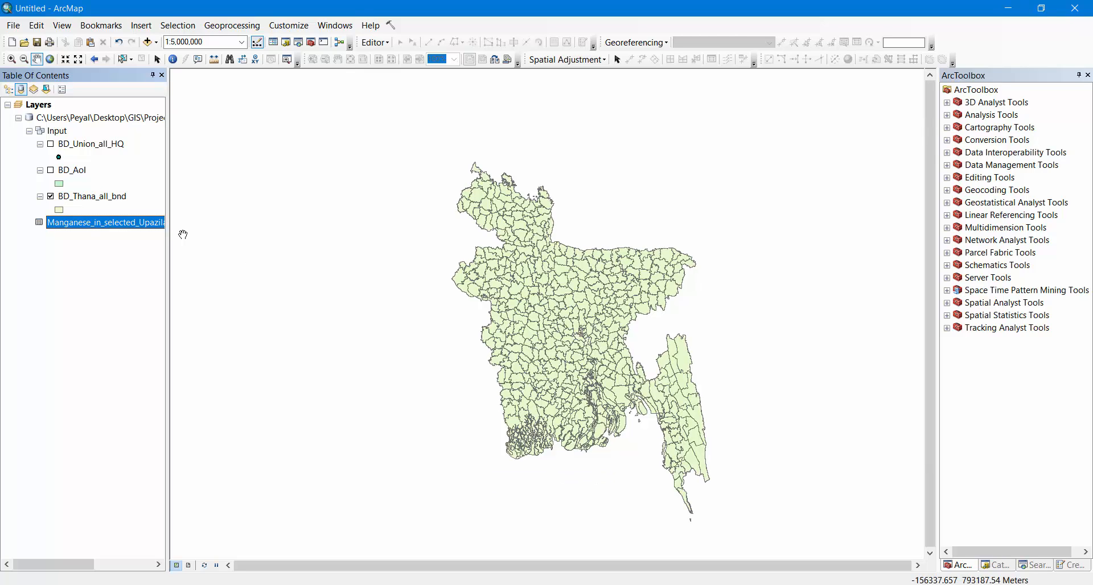
pyautogui.rightClick(95, 222)
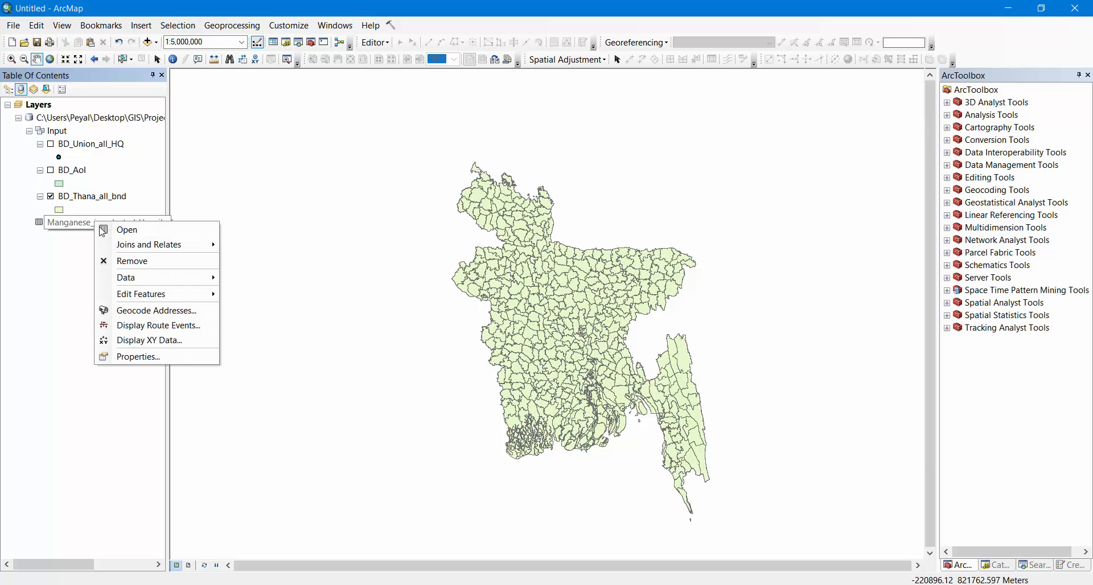
pyautogui.click(137, 229)
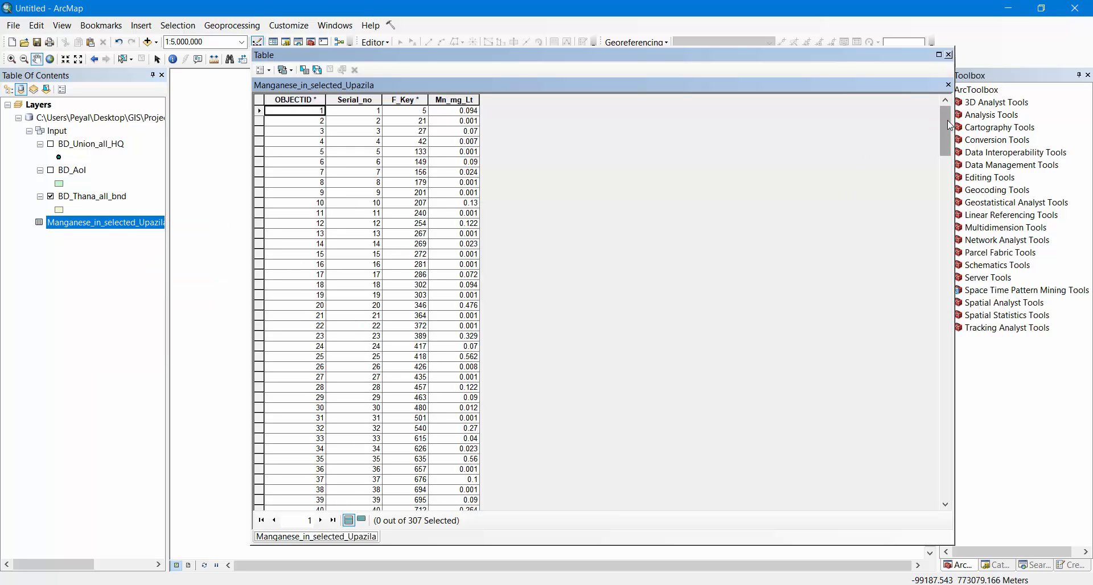
pyautogui.moveTo(948, 120); pyautogui.dragTo(974, 113)
# Open the BD_Union_all_HQ attribute table and examine its records through to the last row and the P_Key field
pyautogui.click(86, 145)
pyautogui.rightClick(84, 145)
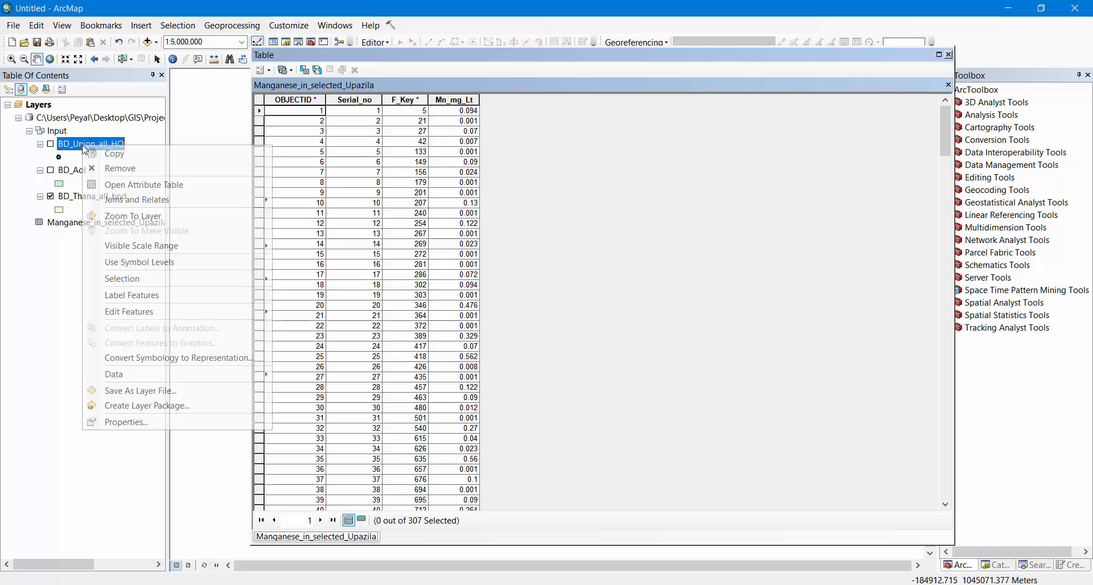
pyautogui.click(147, 184)
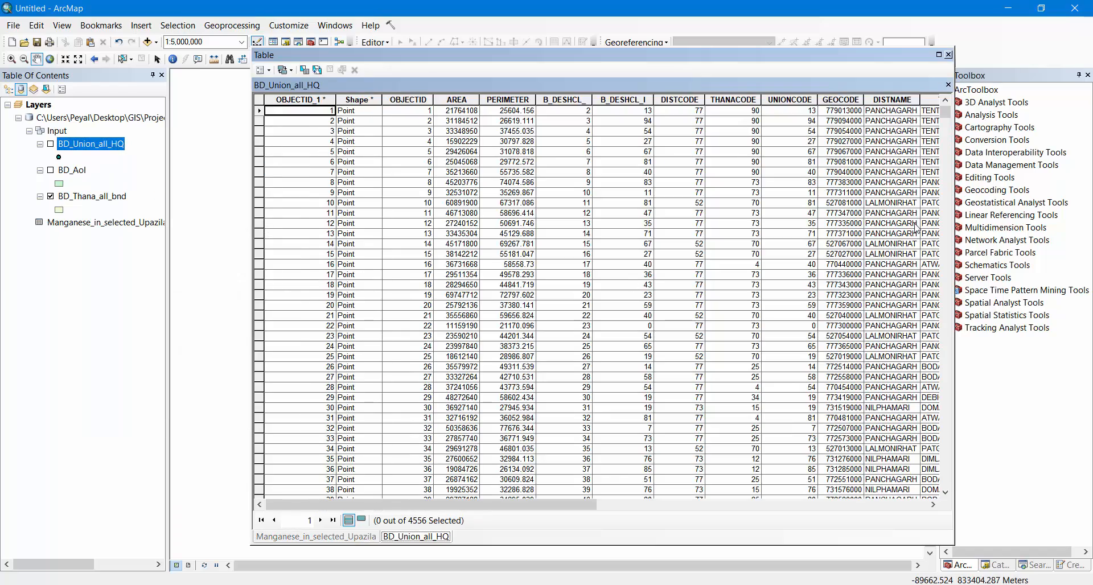
pyautogui.moveTo(945, 113); pyautogui.dragTo(962, 500)
pyautogui.scroll(-8, 629, 453)
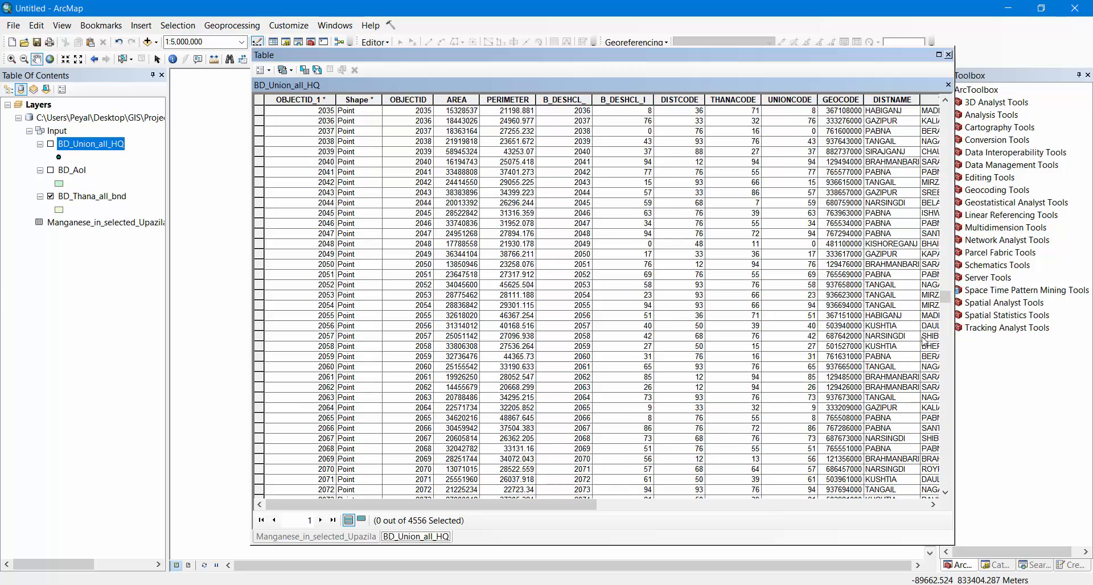
pyautogui.moveTo(945, 296); pyautogui.dragTo(951, 491)
pyautogui.scroll(-8, 544, 483)
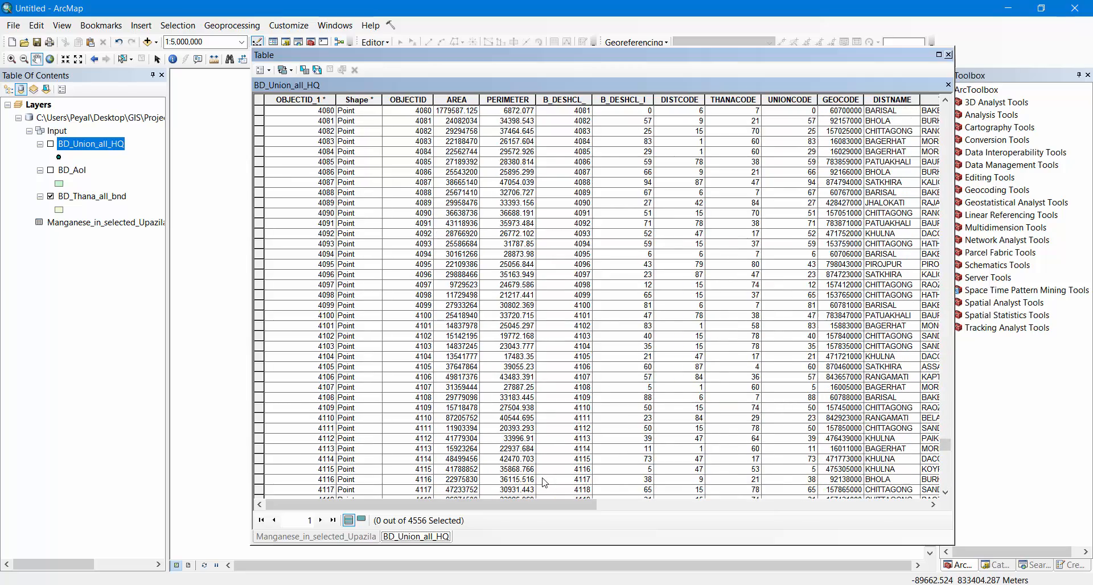
pyautogui.moveTo(945, 446); pyautogui.dragTo(949, 493)
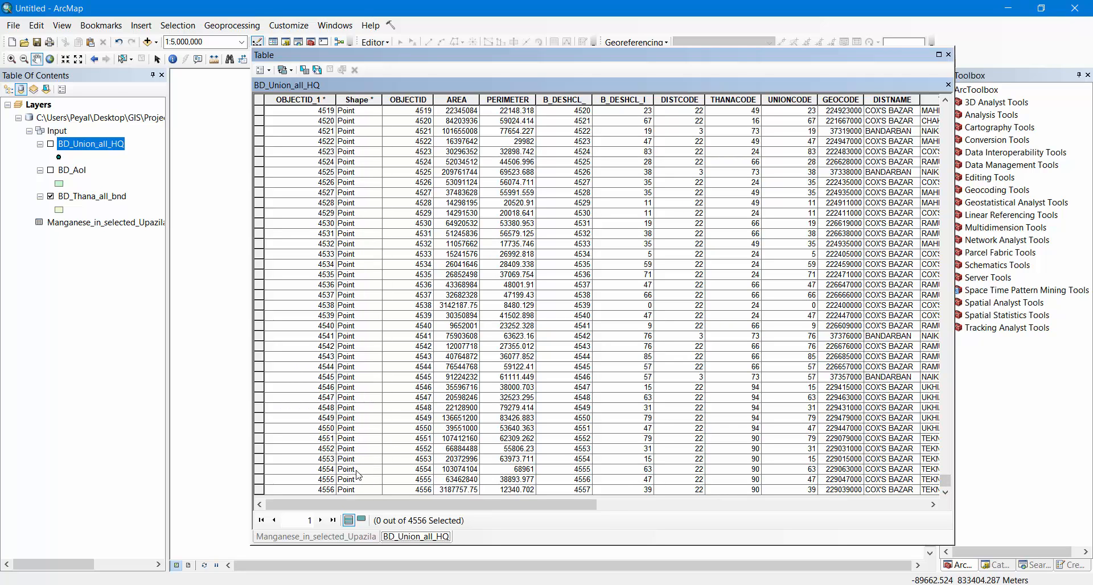
pyautogui.moveTo(593, 506); pyautogui.dragTo(911, 505)
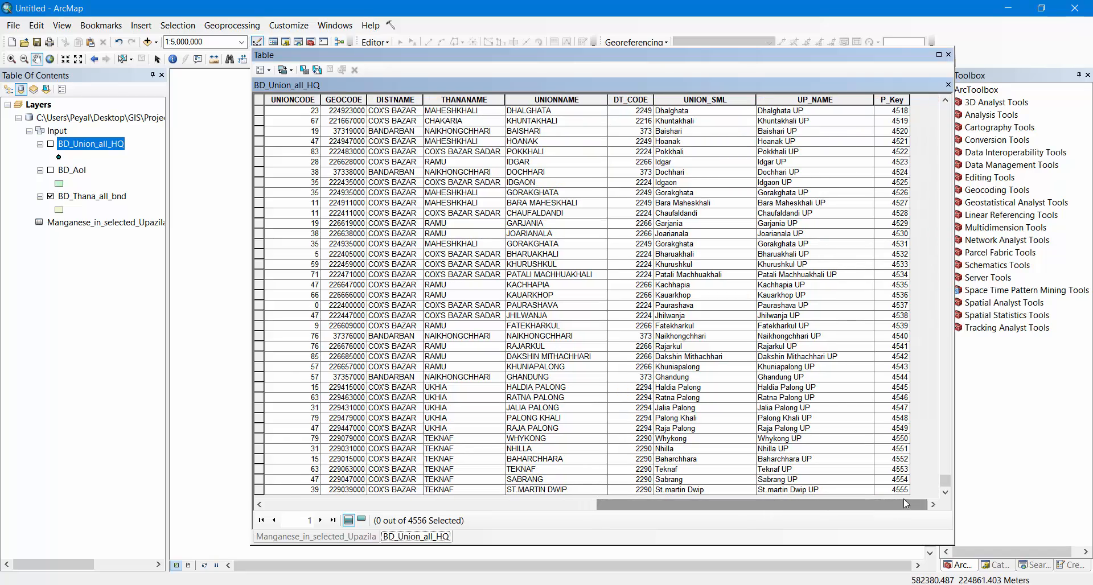
# Compare the key fields of the Manganese_in_selected_Upazila and BD_Union_all_HQ tables, and close the table window
pyautogui.moveTo(559, 57); pyautogui.dragTo(681, 55)
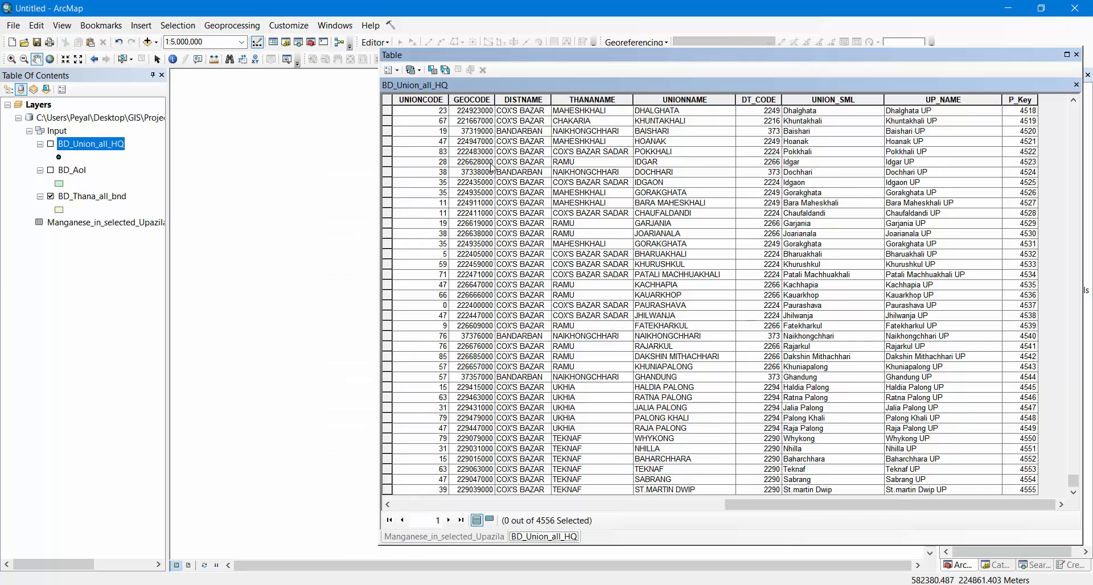
pyautogui.moveTo(598, 54); pyautogui.dragTo(390, 54)
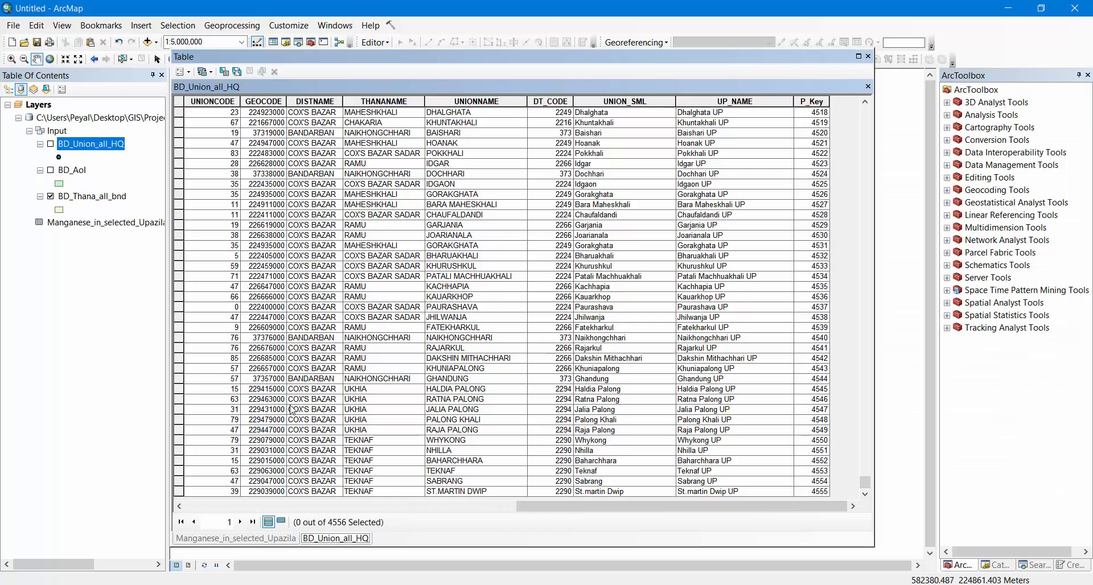
pyautogui.click(220, 542)
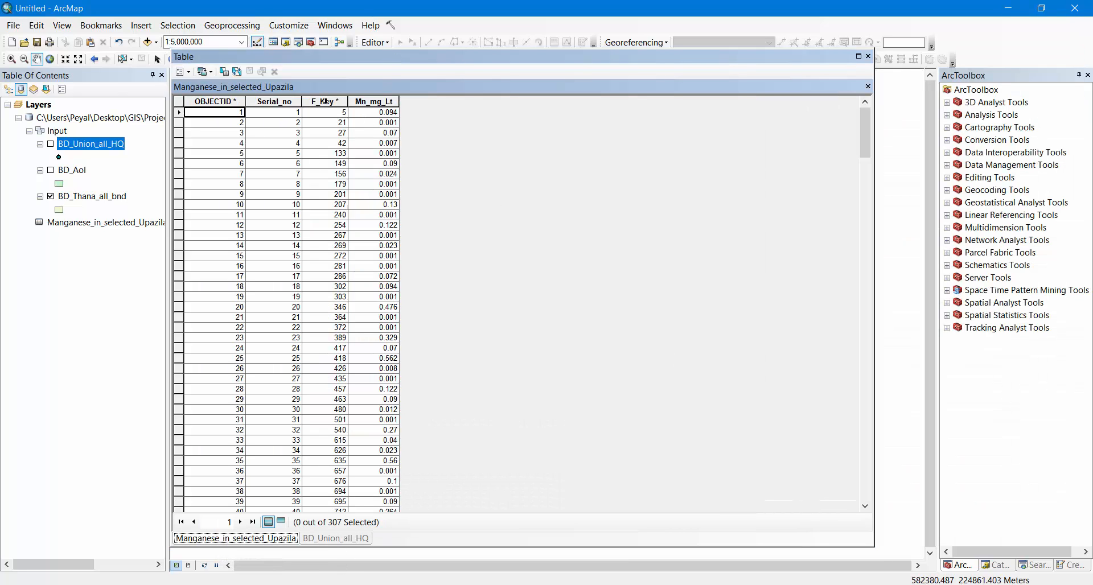
pyautogui.click(336, 539)
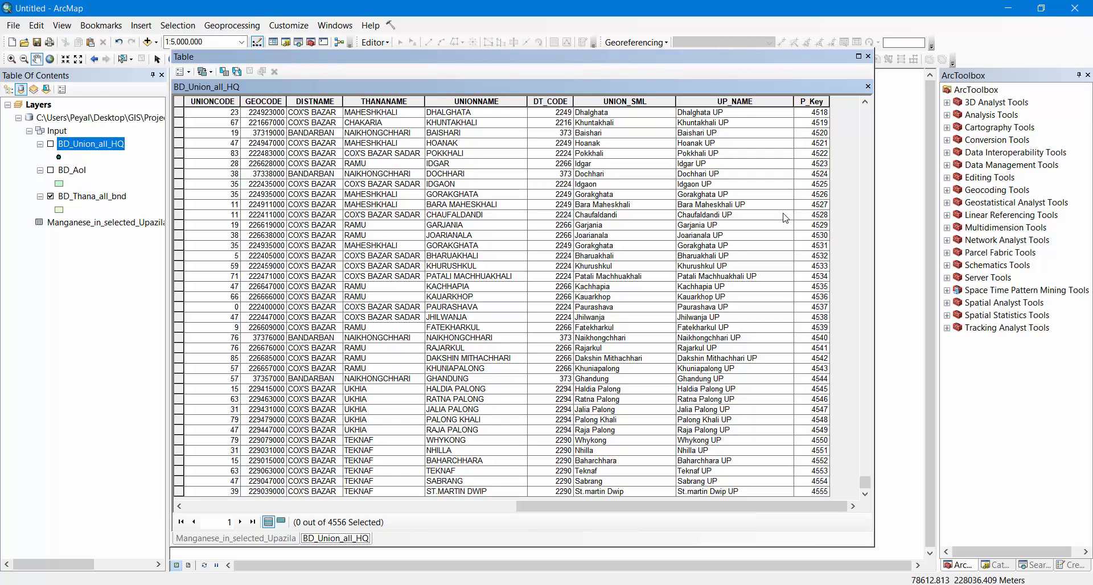
pyautogui.click(868, 56)
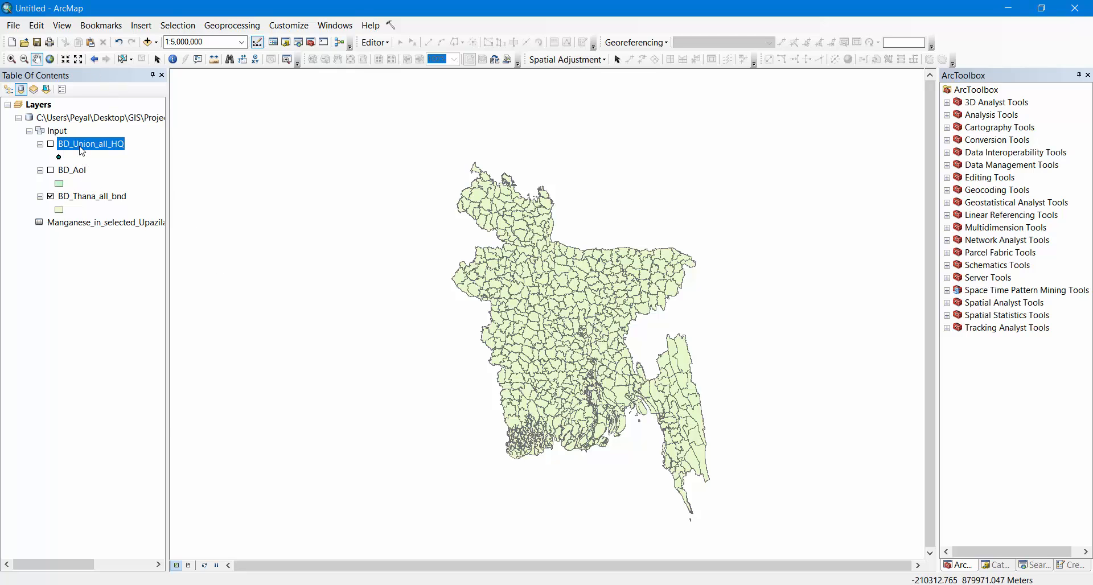
# Join the Manganese_in_selected_Upazila table to the BD_Union_all_HQ layer, matching P_Key to F_Key and keeping only matching records
pyautogui.rightClick(85, 148)
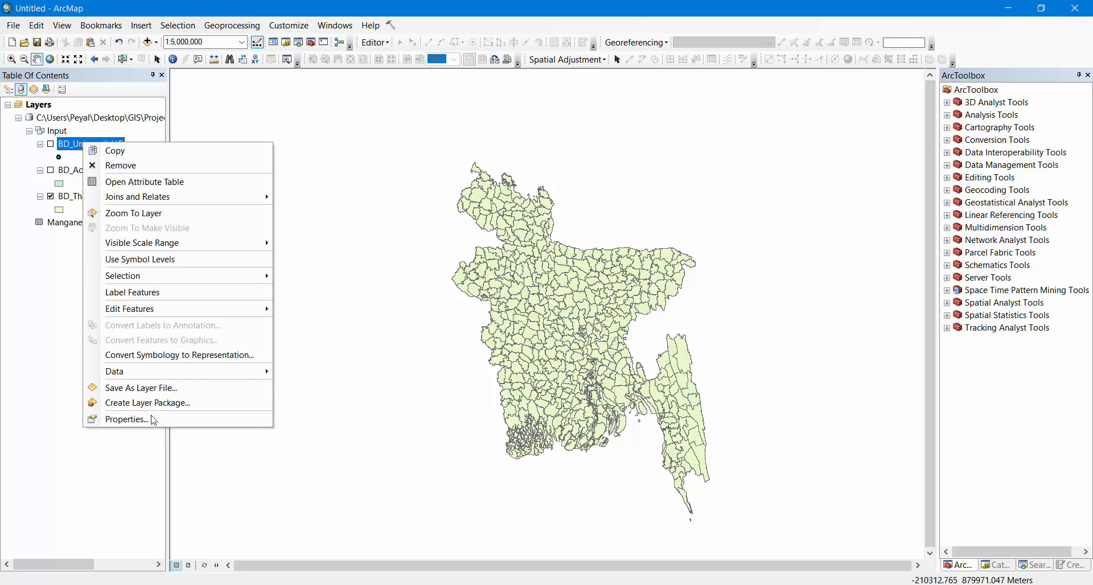
pyautogui.moveTo(170, 247)
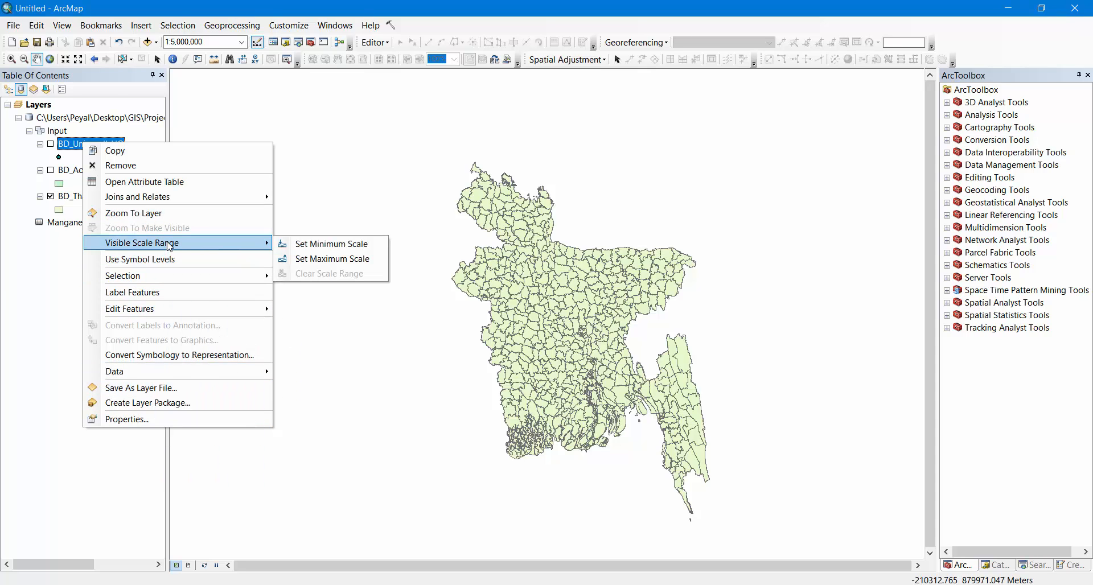
pyautogui.moveTo(175, 200)
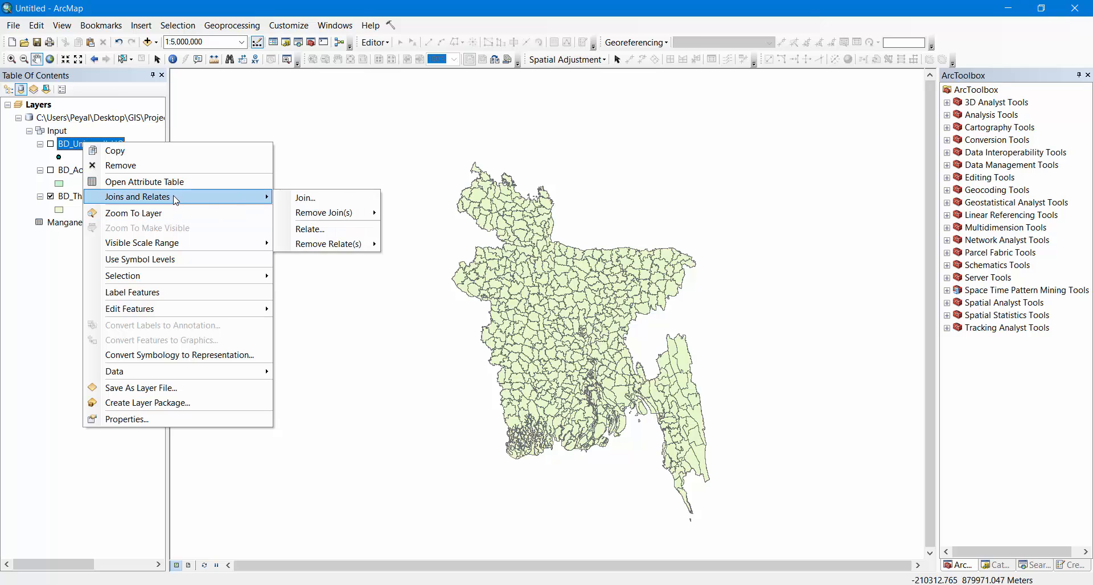
pyautogui.click(311, 199)
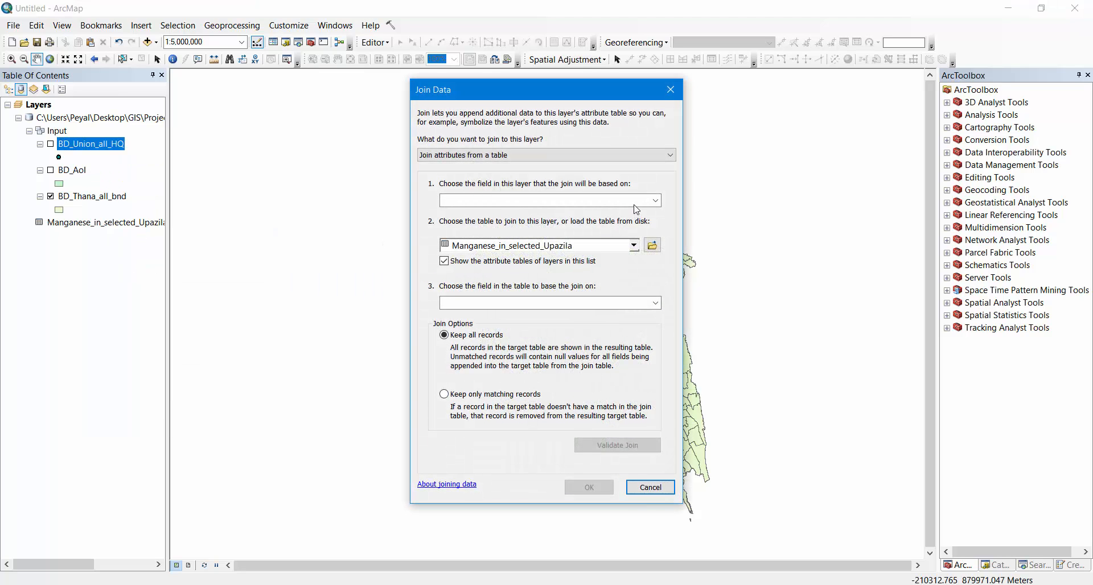
pyautogui.click(656, 201)
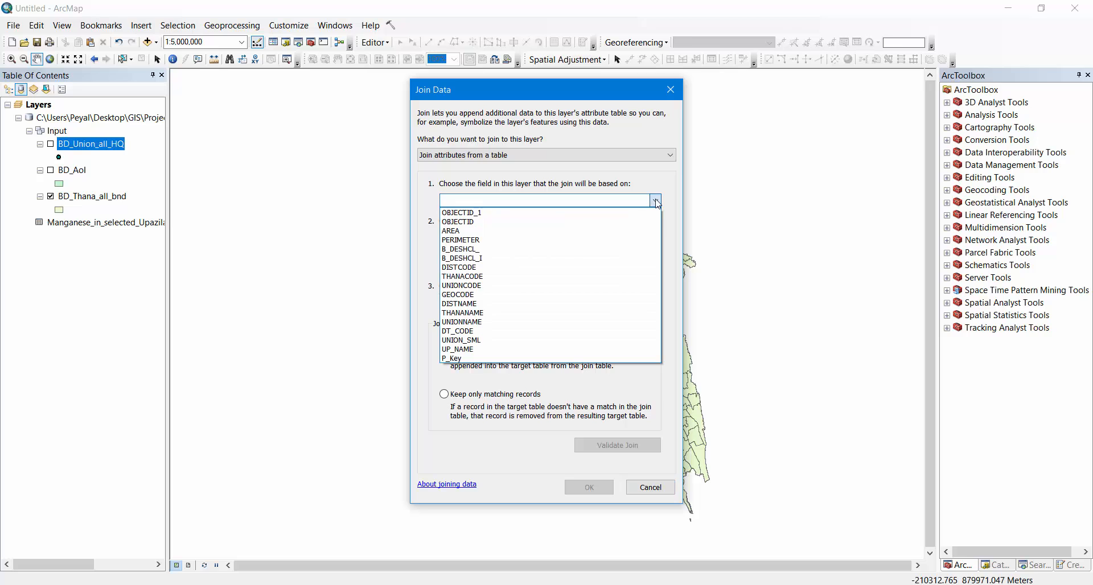
pyautogui.click(461, 358)
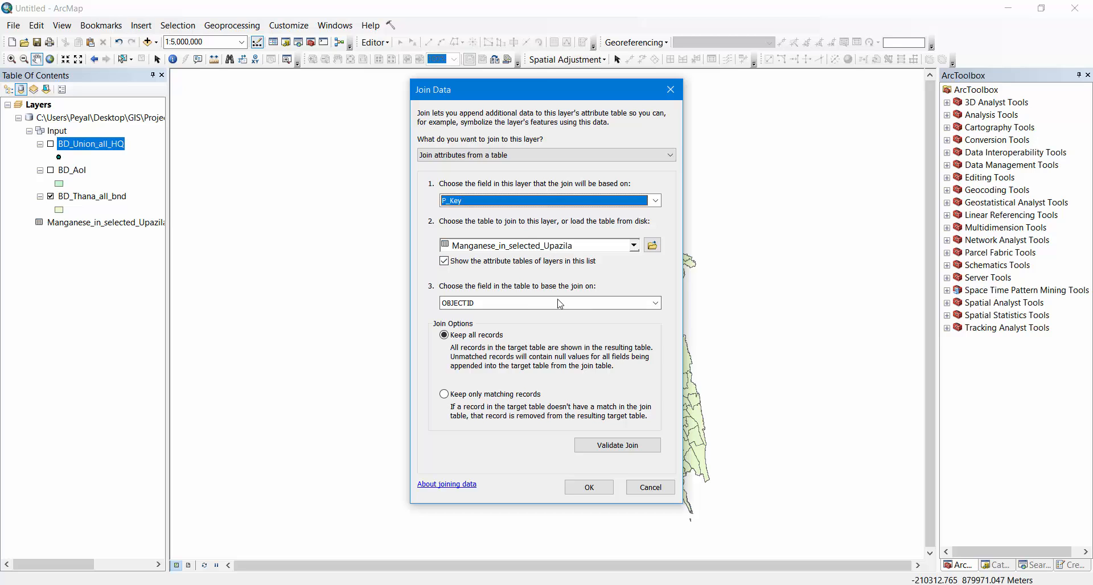
pyautogui.click(658, 304)
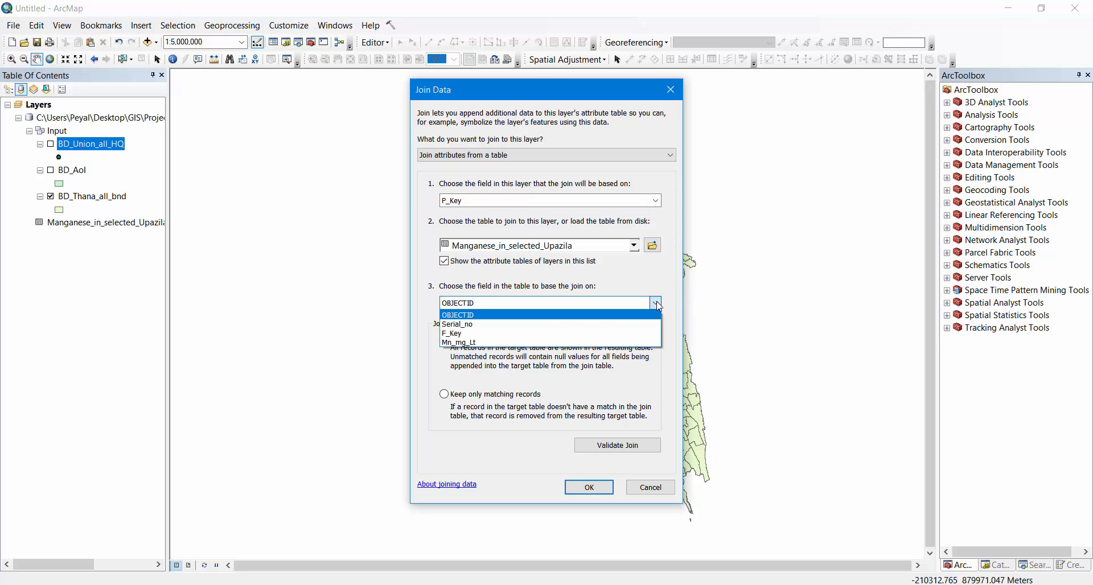
pyautogui.click(457, 334)
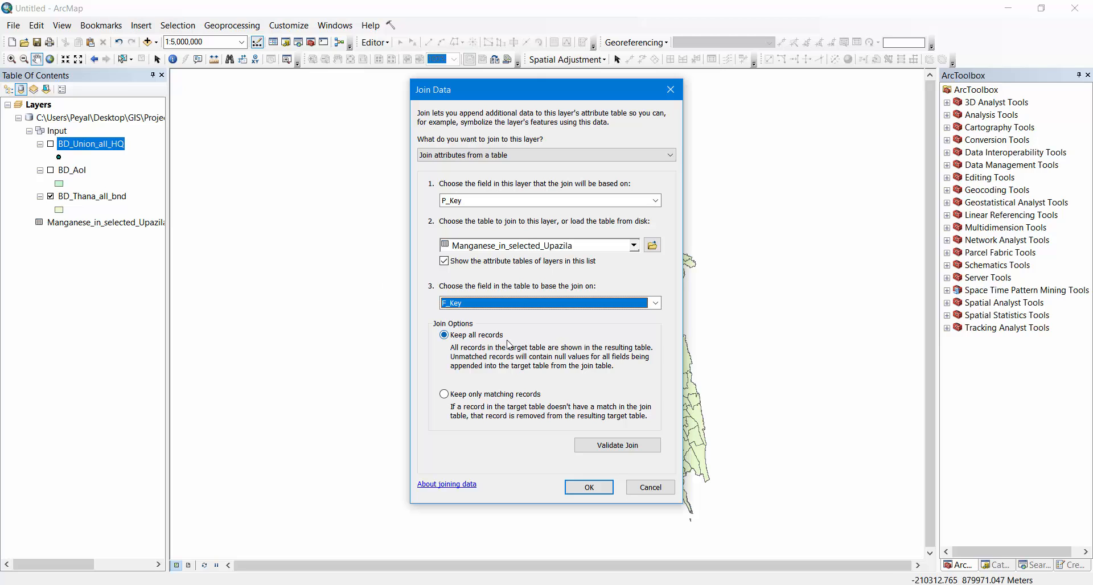
pyautogui.click(470, 395)
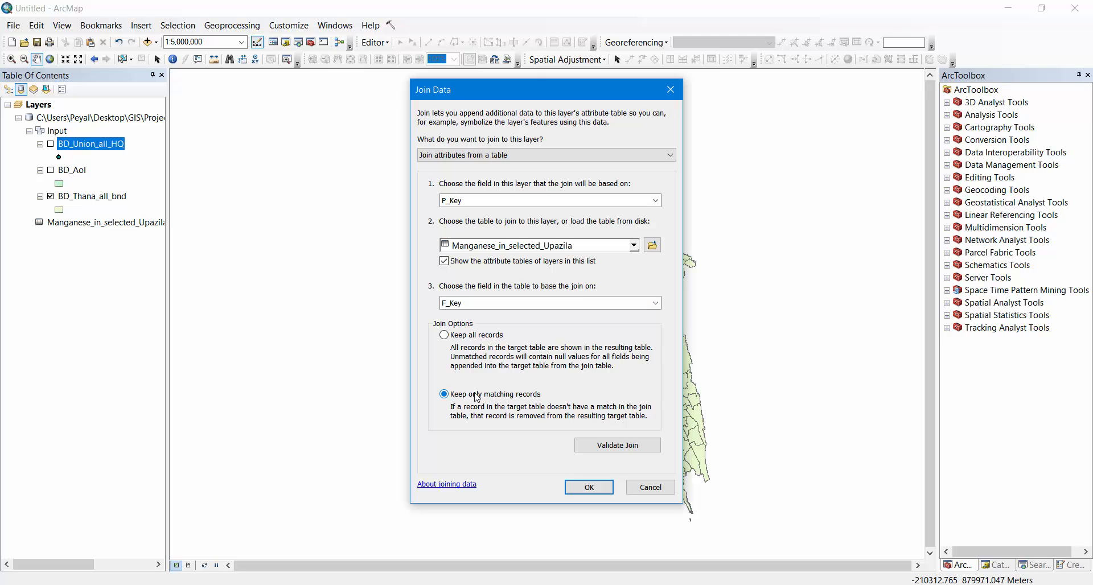
pyautogui.click(591, 488)
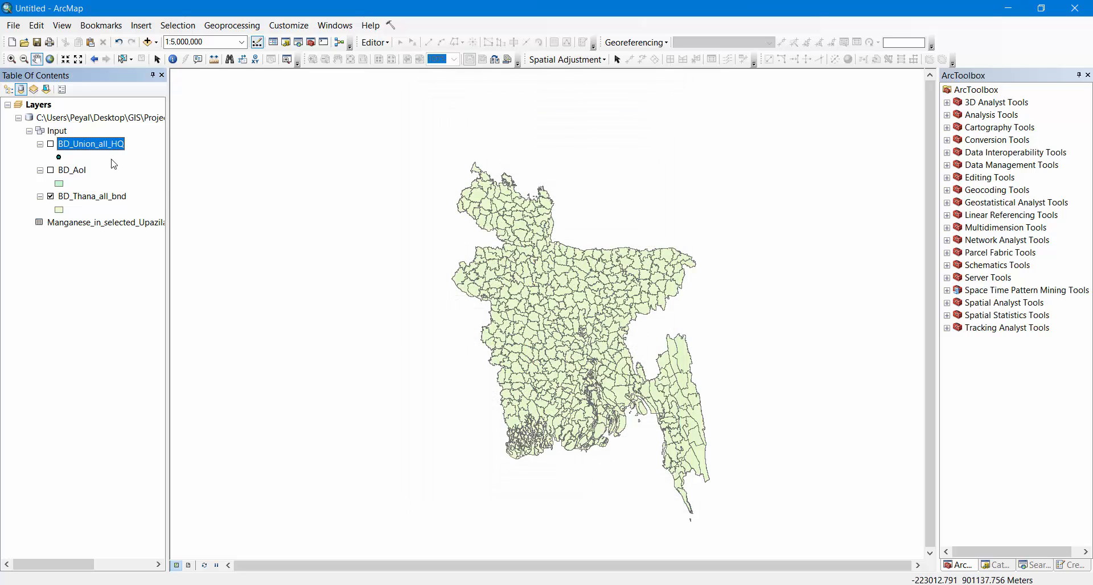
# Open the BD_Union_all_HQ attribute table, inspect the joined fields including Mn_mg_Lt, and close the table
pyautogui.rightClick(77, 146)
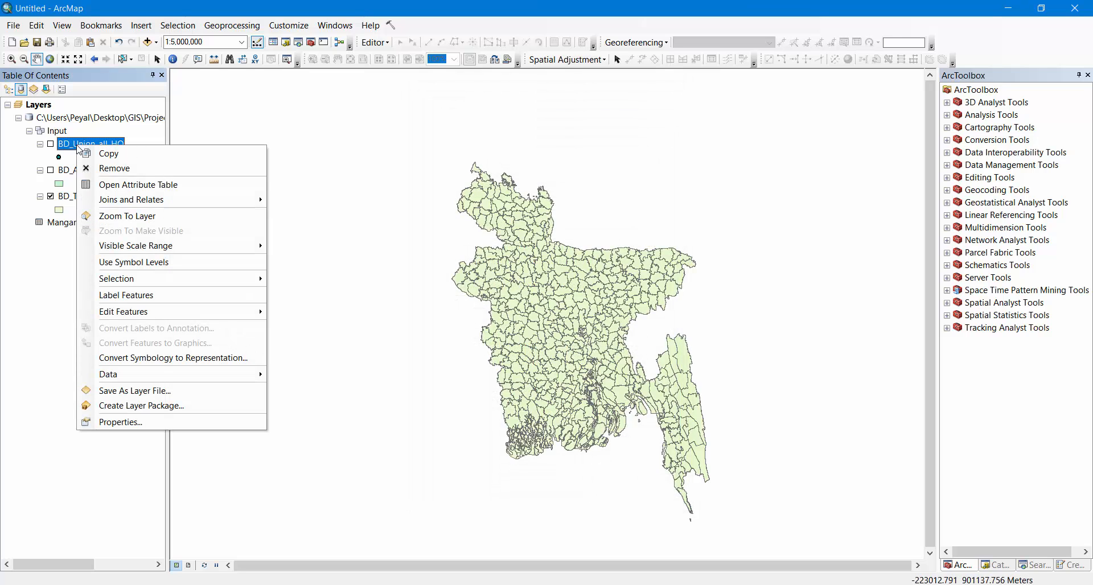
pyautogui.click(148, 185)
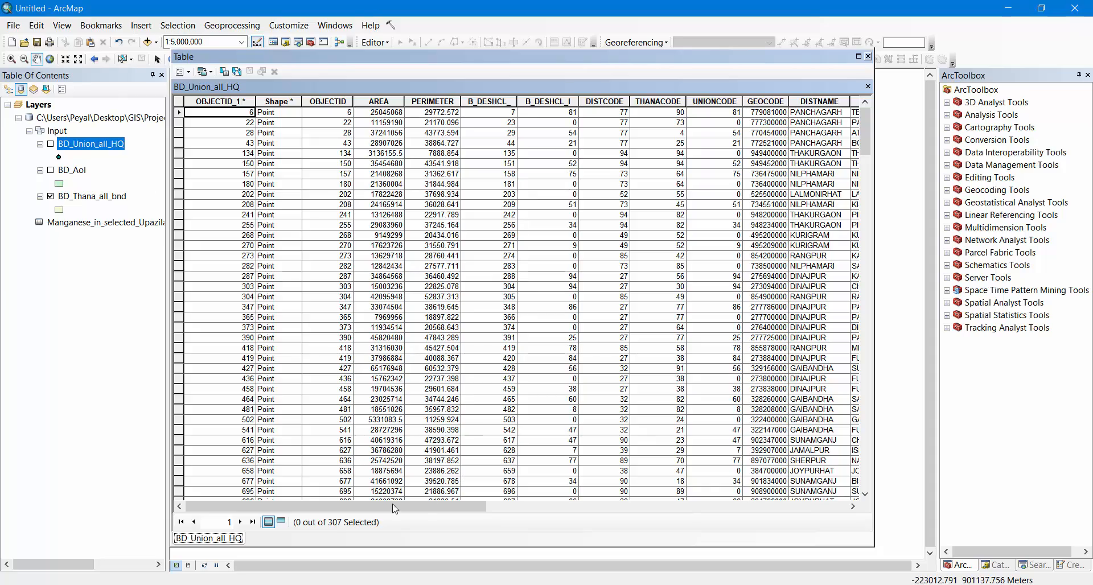
pyautogui.moveTo(866, 149); pyautogui.dragTo(872, 122)
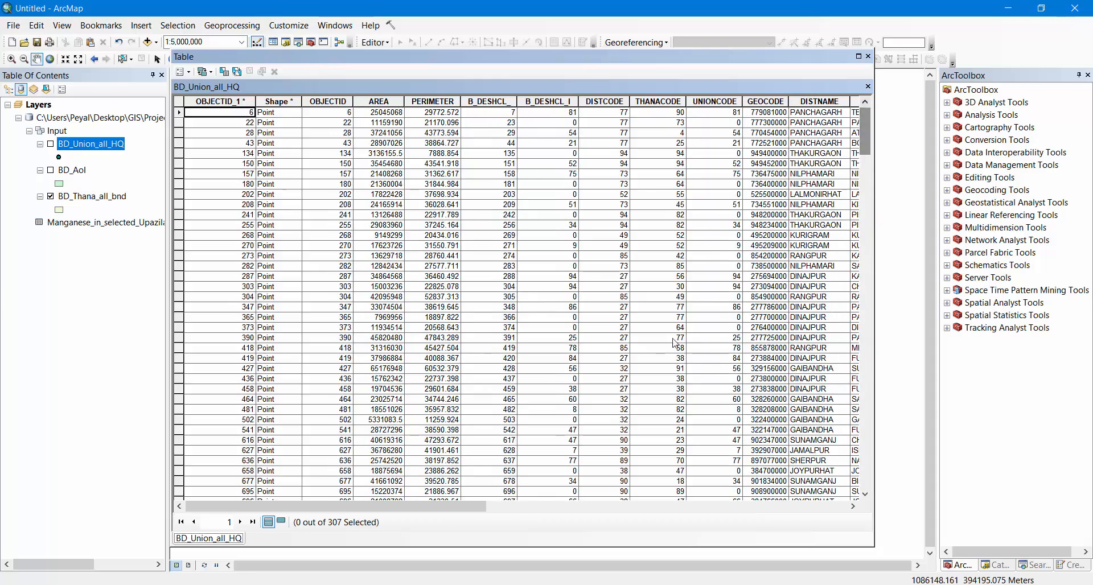
pyautogui.click(521, 506)
pyautogui.moveTo(798, 485); pyautogui.dragTo(824, 458)
pyautogui.click(824, 101)
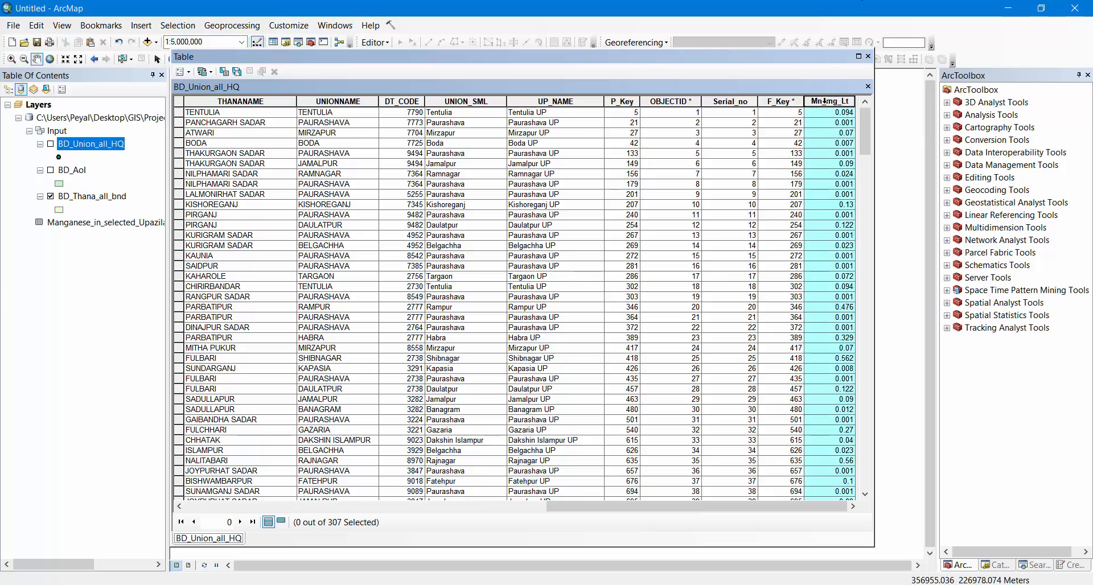
pyautogui.moveTo(861, 111); pyautogui.dragTo(868, 132)
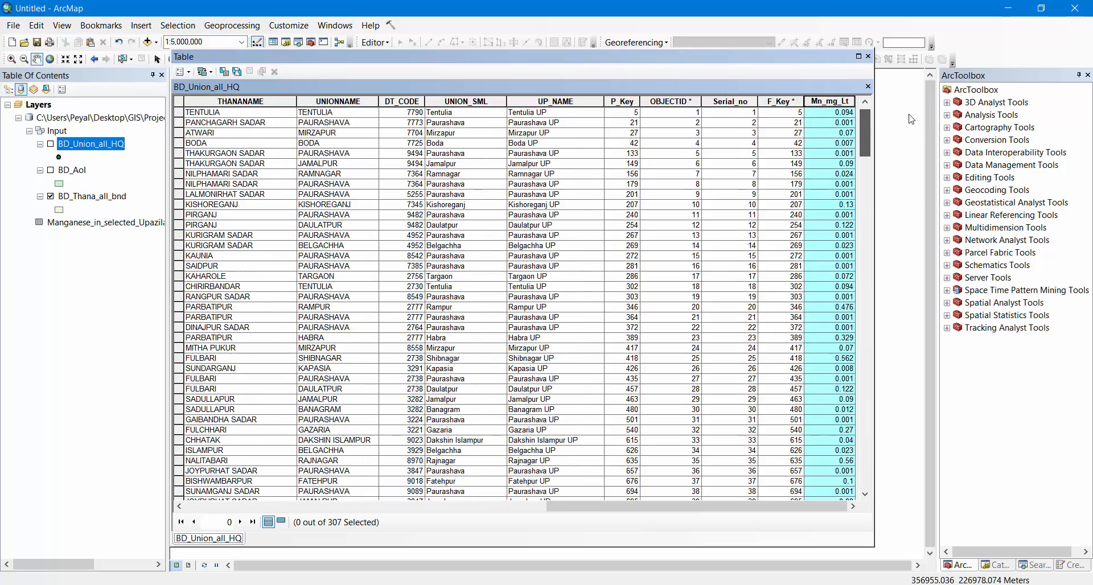
pyautogui.click(868, 56)
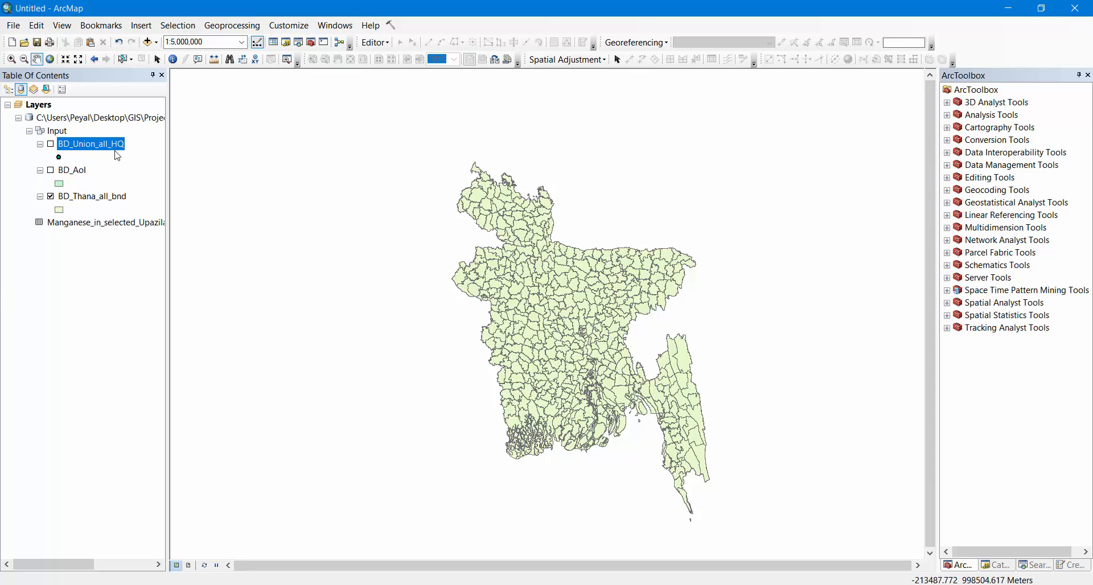
# Display the BD_Union_all_HQ point layer on the map
pyautogui.rightClick(85, 144)
pyautogui.click(50, 144)
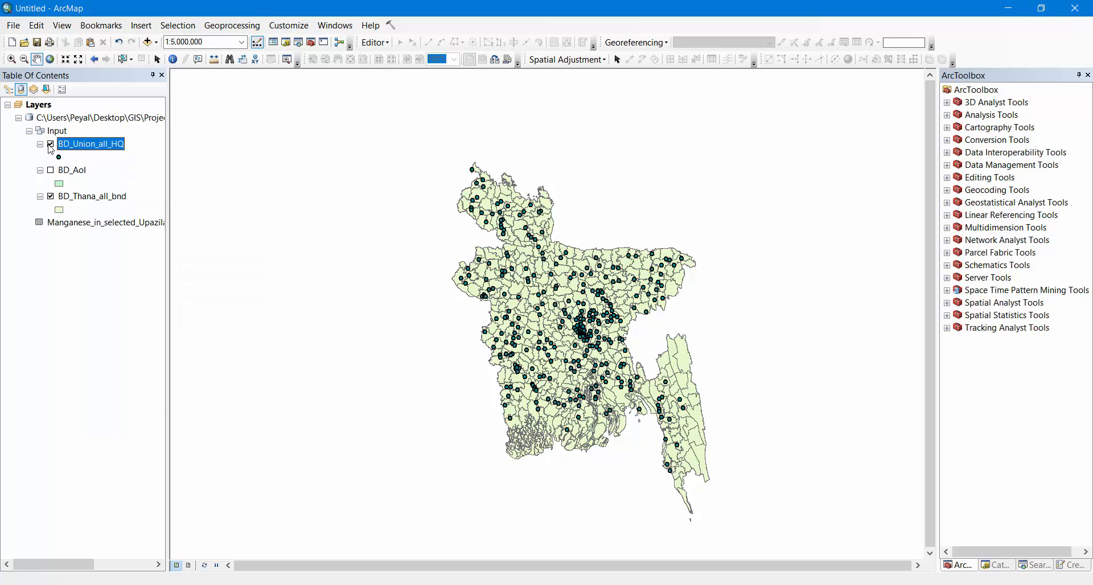
pyautogui.rightClick(83, 145)
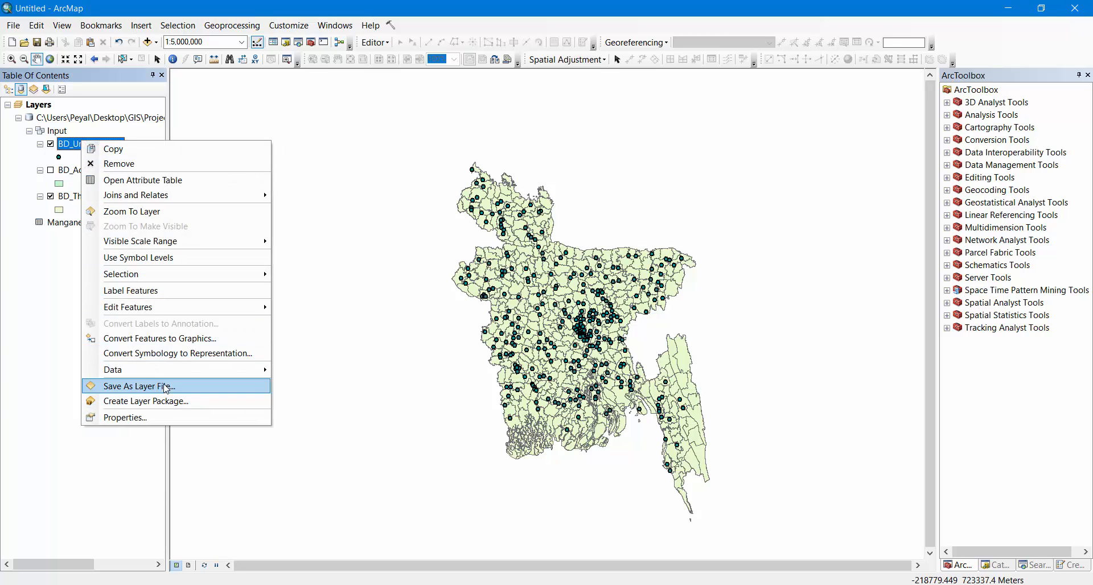
pyautogui.moveTo(153, 374)
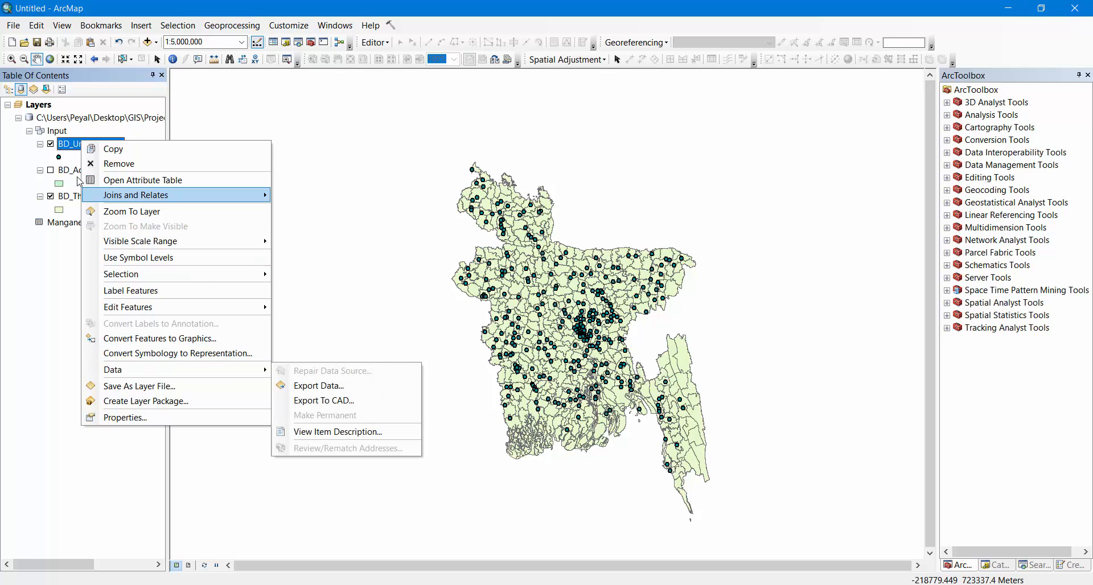
# Change the BD_Union_all_HQ point symbol to the green Square 2 marker at size 20
pyautogui.click(59, 158)
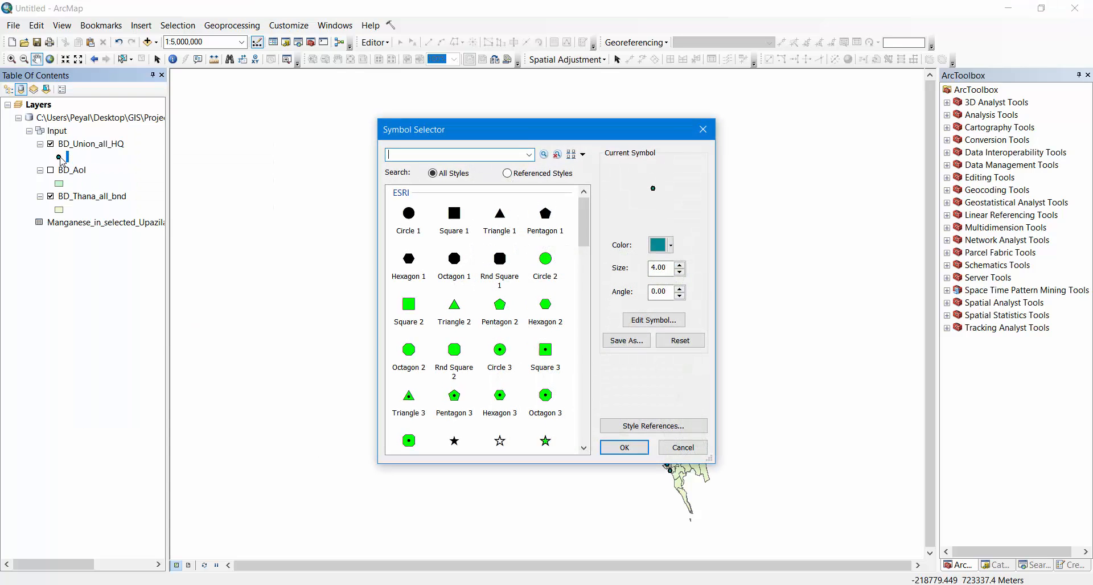
pyautogui.click(409, 307)
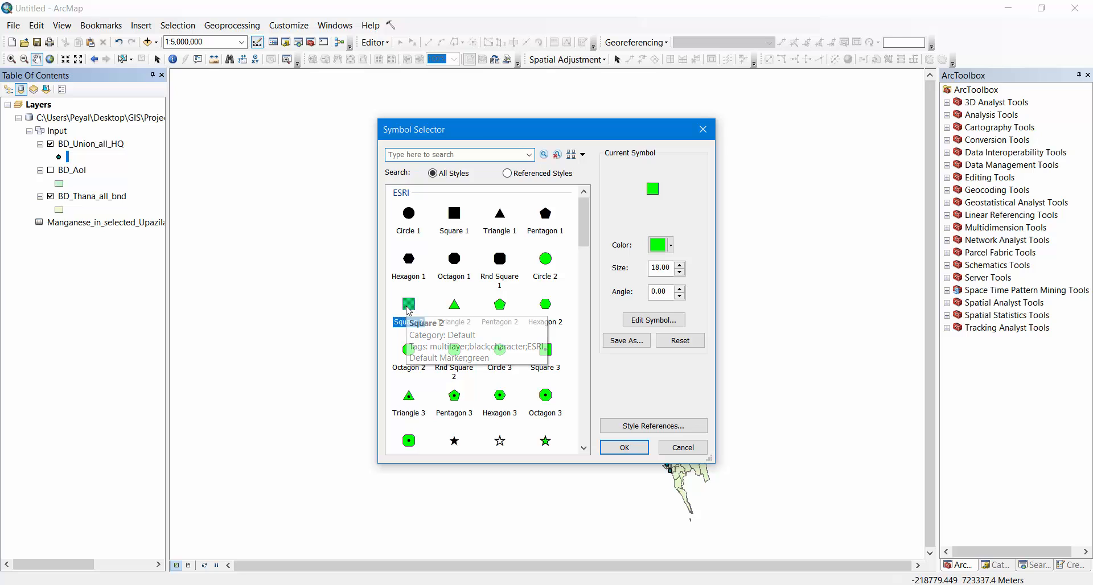
pyautogui.doubleClick(680, 265)
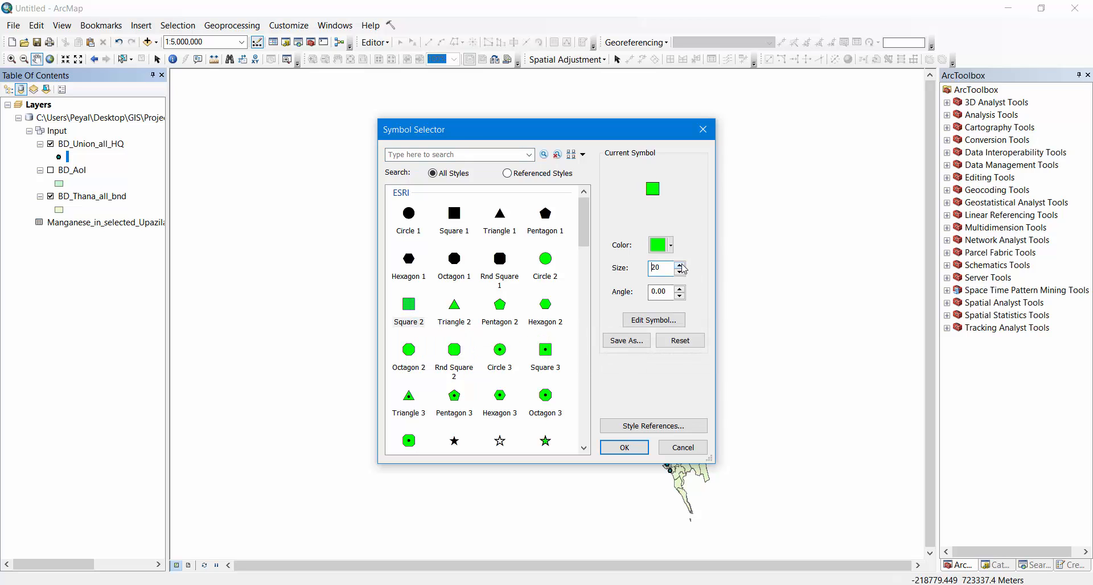
pyautogui.click(628, 447)
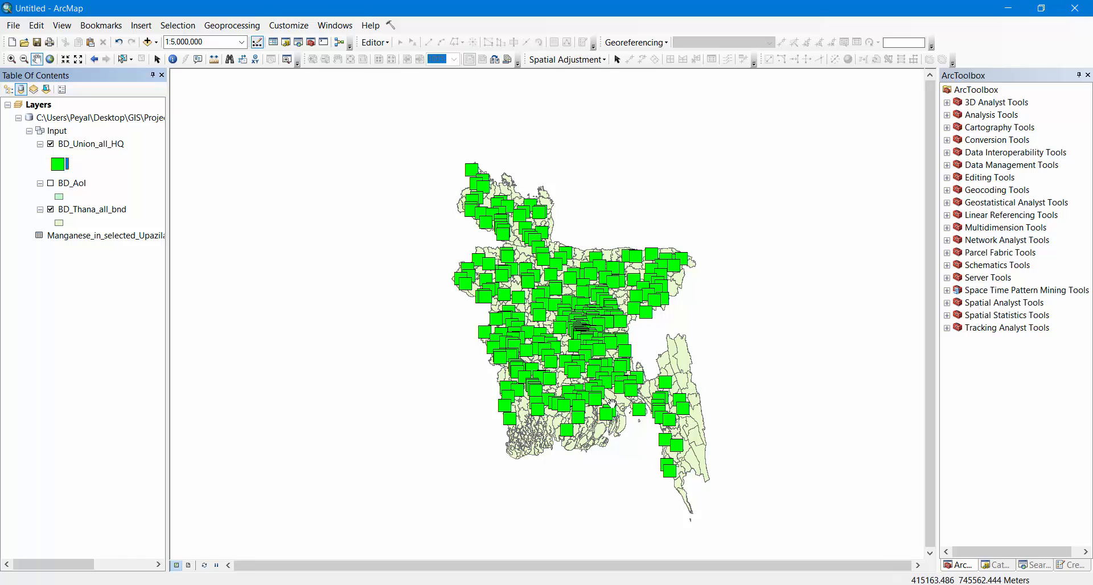
pyautogui.scroll(4, 563, 297)
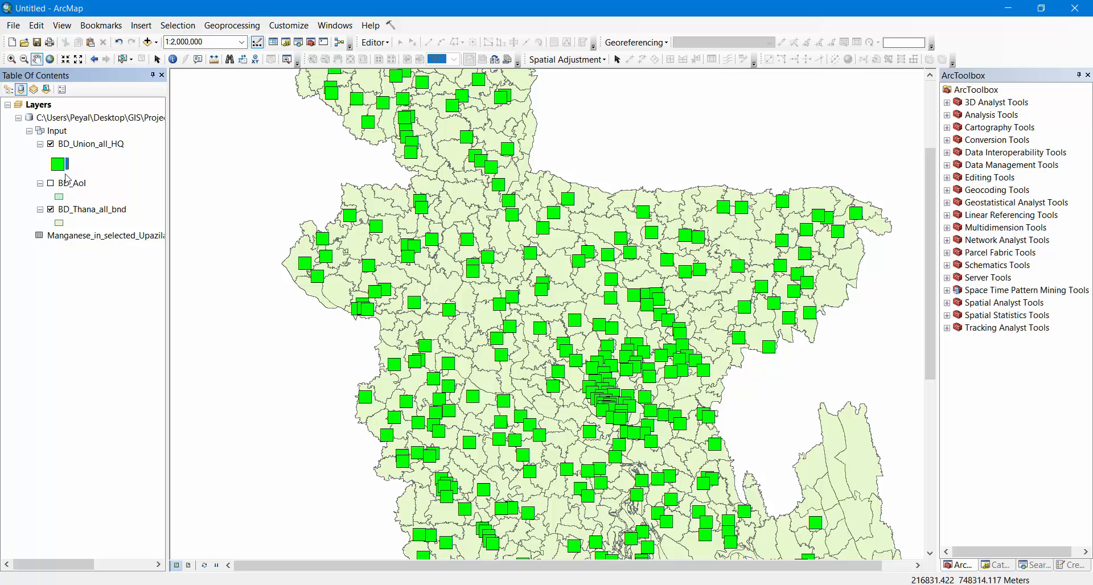
# Symbolize the BD_Union_all_HQ layer by quantities with graduated colors, using Mn_mg_Lt as the value field
pyautogui.rightClick(89, 145)
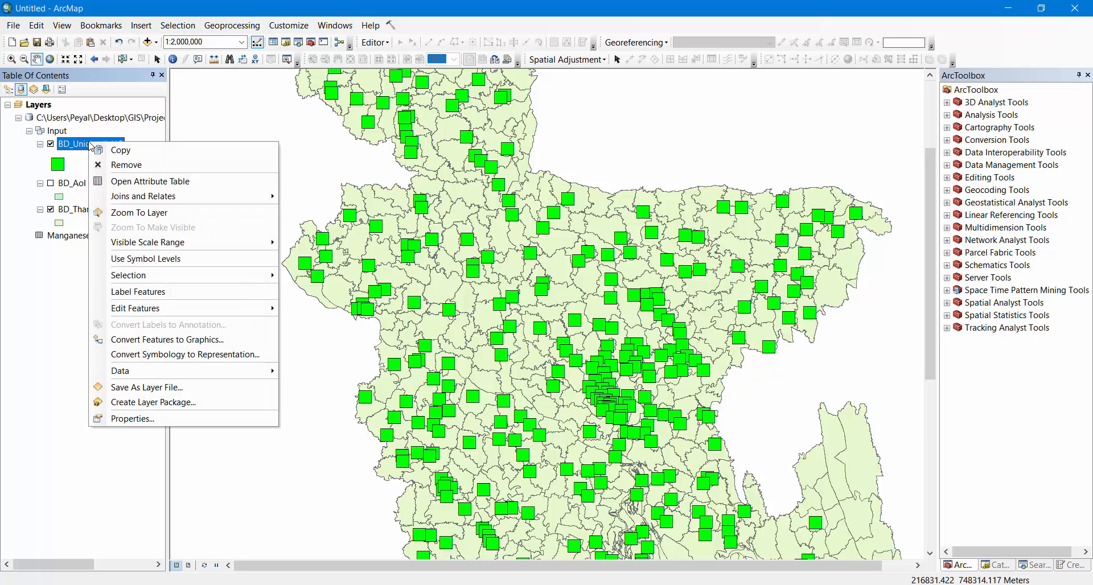
pyautogui.click(165, 420)
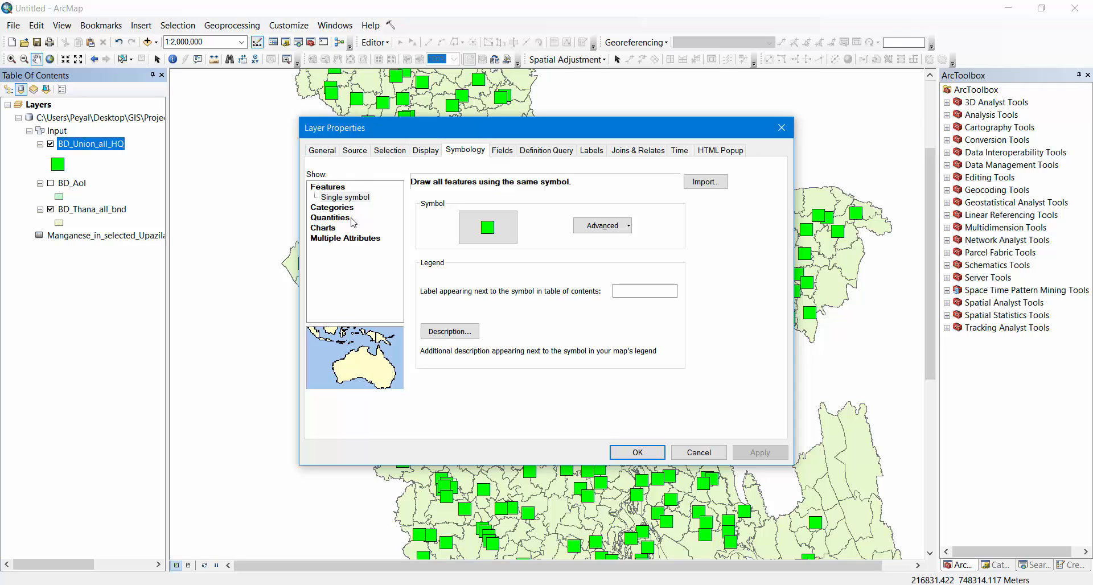
pyautogui.click(331, 219)
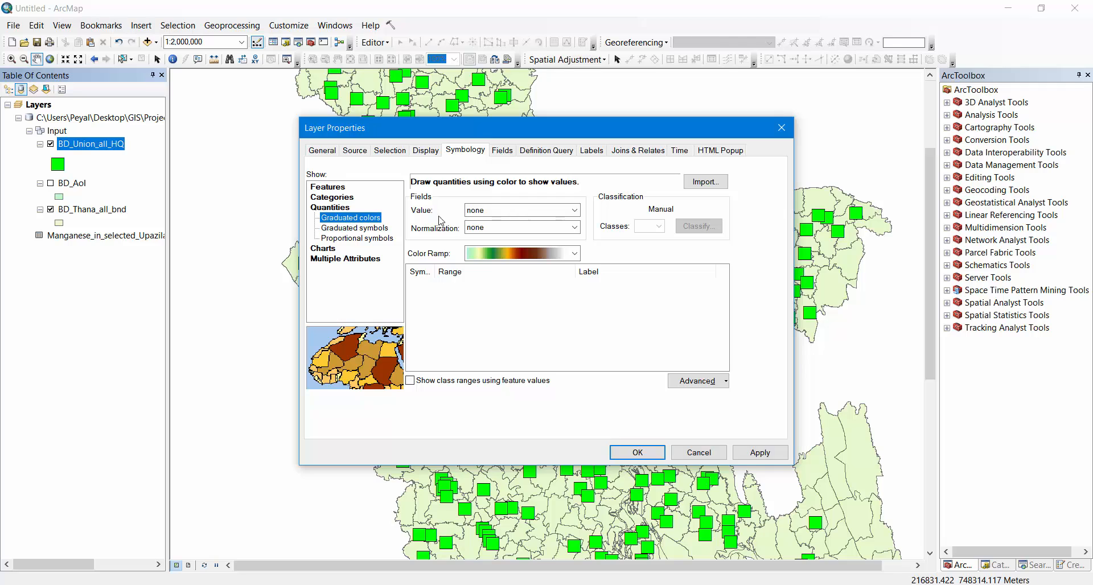
pyautogui.click(533, 211)
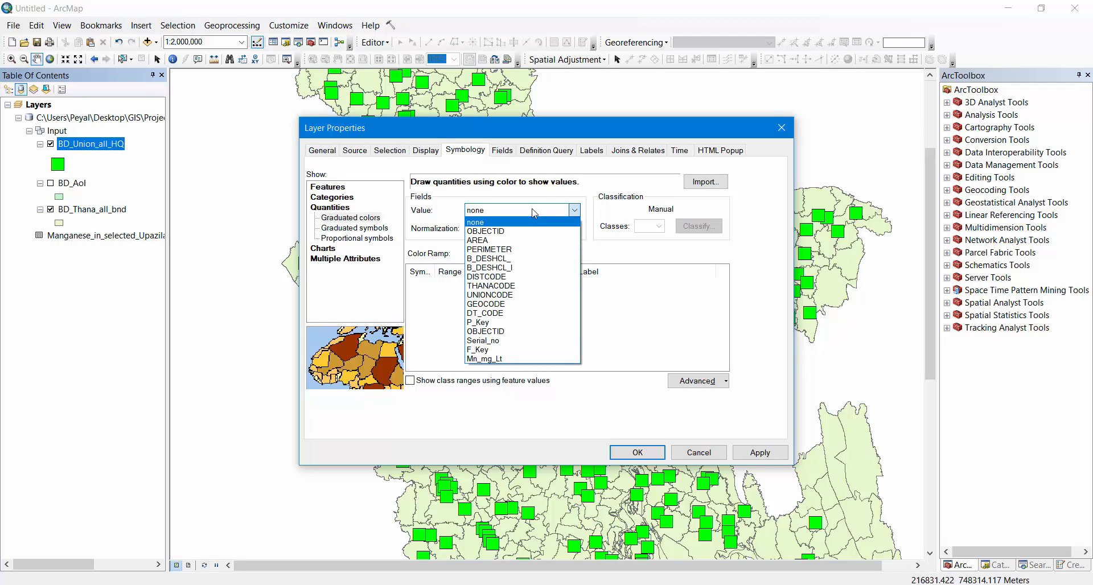
pyautogui.click(508, 359)
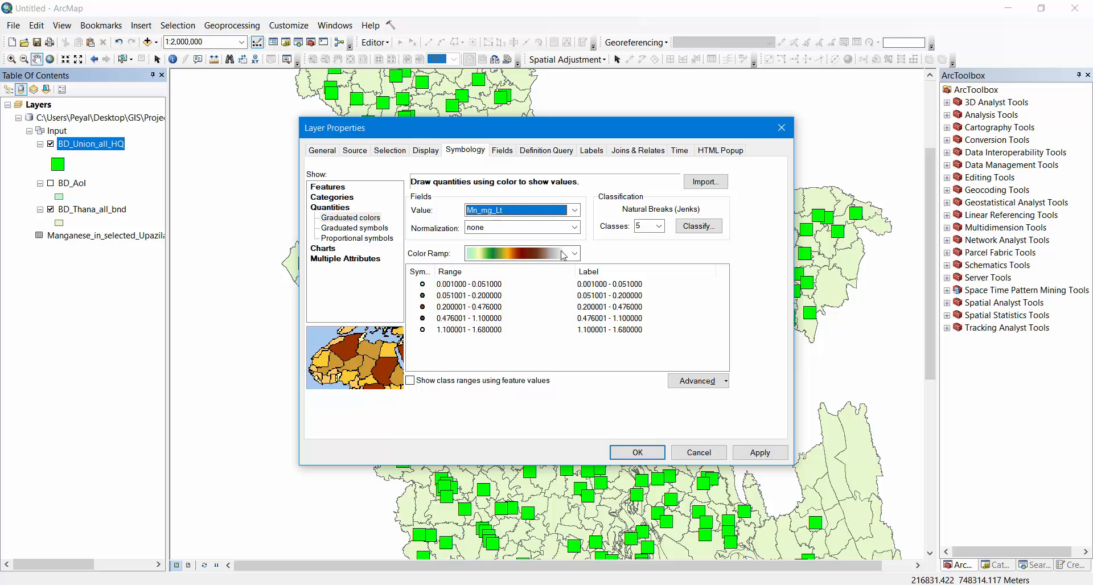
# Classify the Mn_mg_Lt values into 3 classes with the Natural Breaks (Jenks) method
pyautogui.click(691, 228)
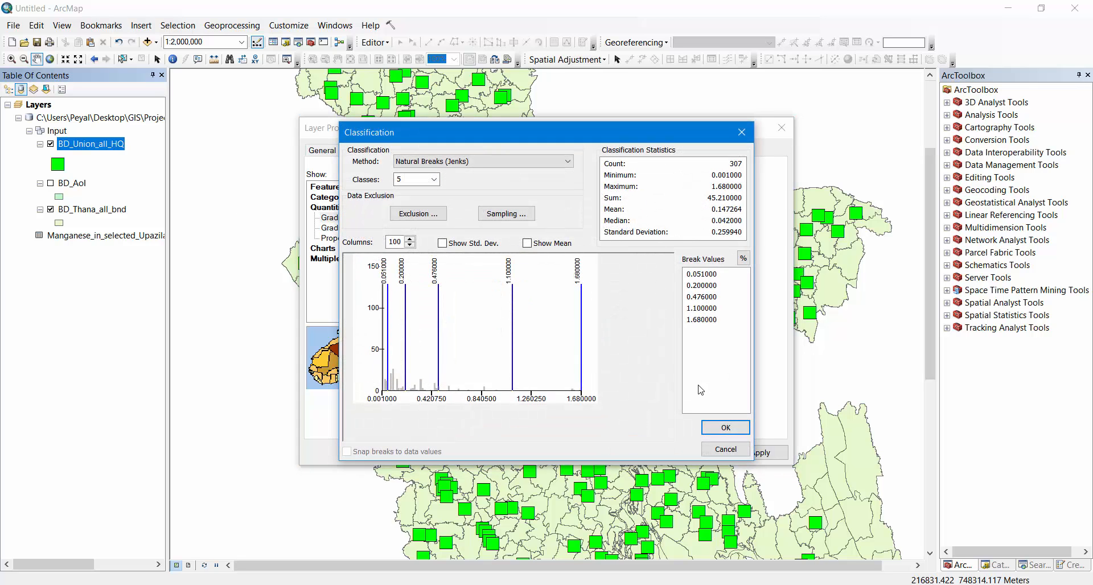
pyautogui.click(435, 178)
pyautogui.click(403, 197)
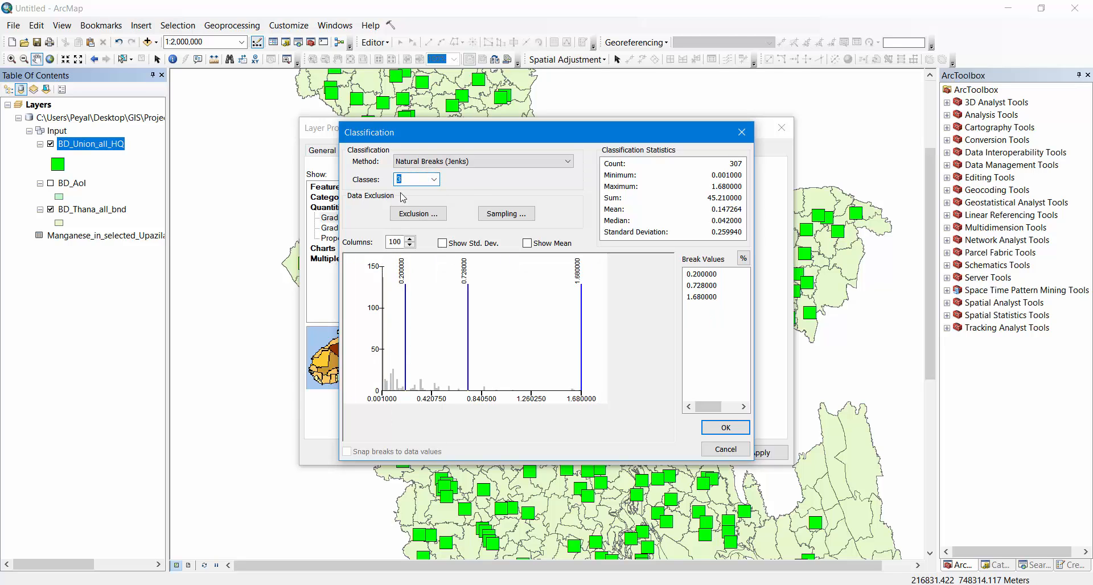
pyautogui.click(725, 428)
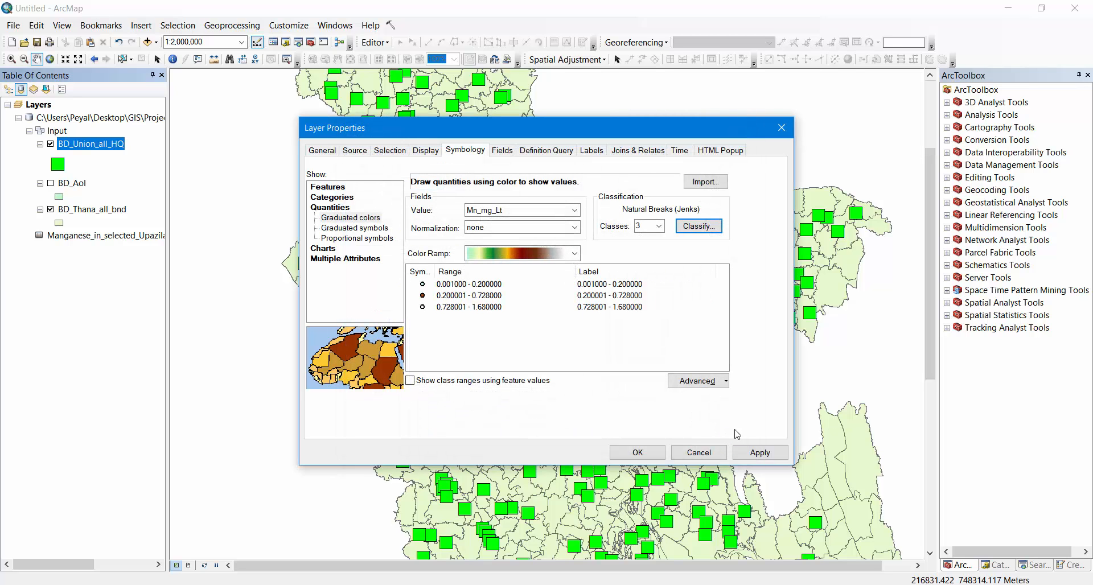
# Apply the light-to-dark gray color ramp to the three Mn_mg_Lt classes of BD_Union_all_HQ
pyautogui.click(527, 257)
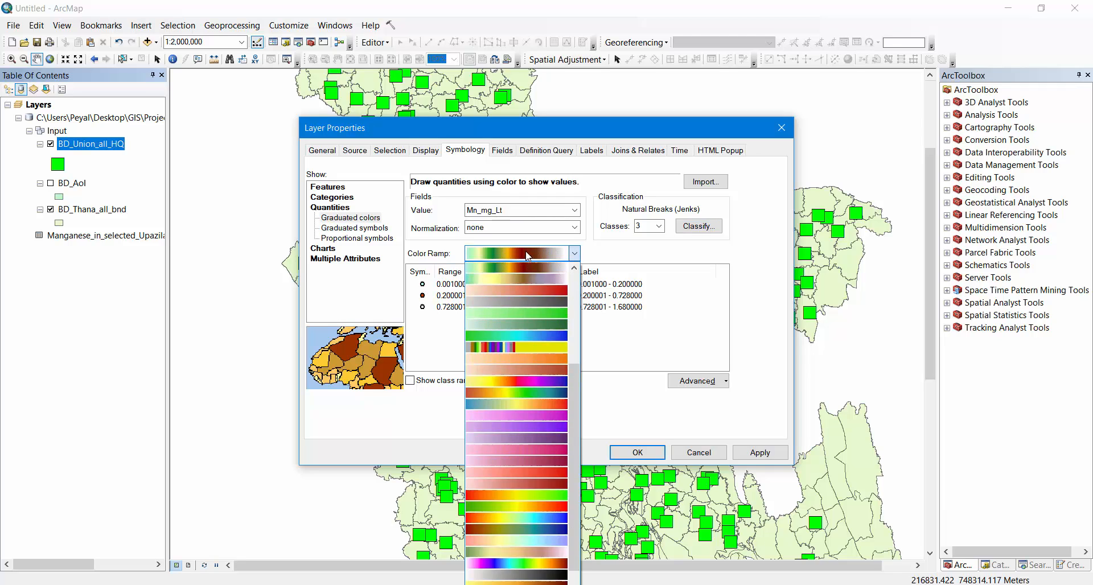
pyautogui.click(520, 302)
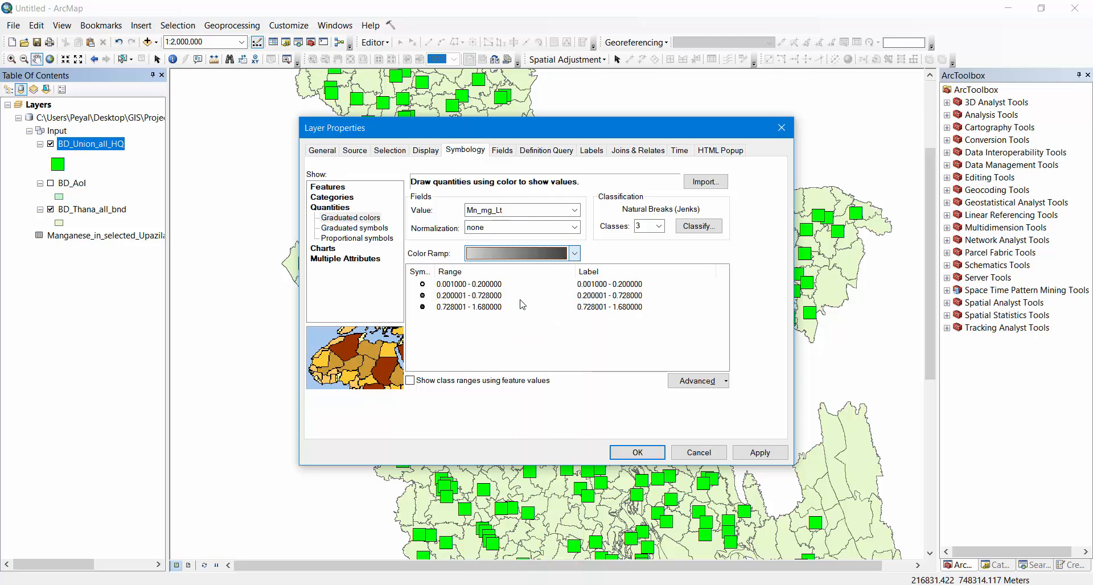
pyautogui.click(422, 286)
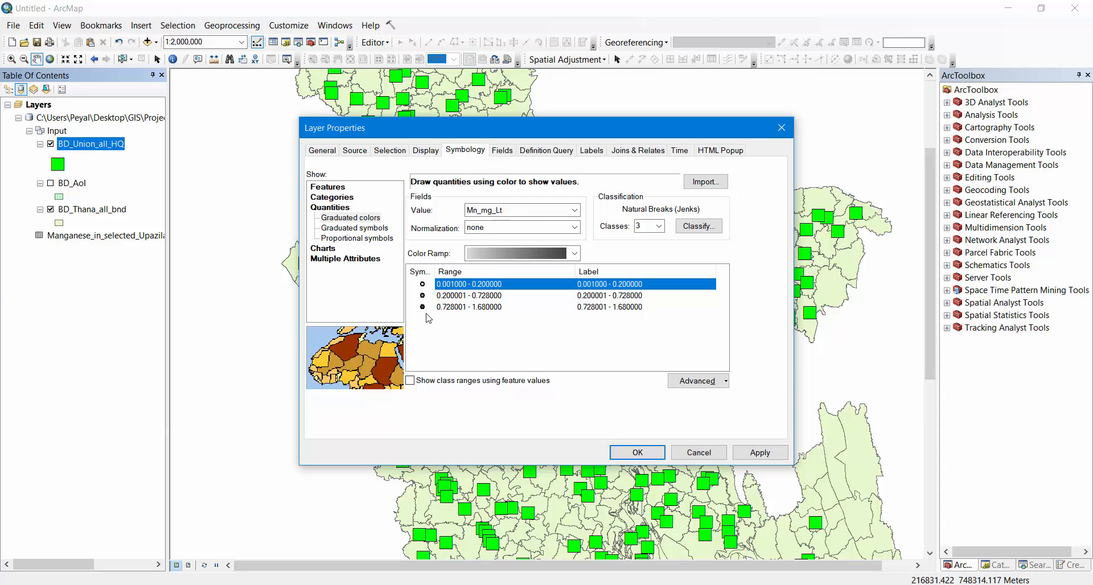
pyautogui.click(636, 452)
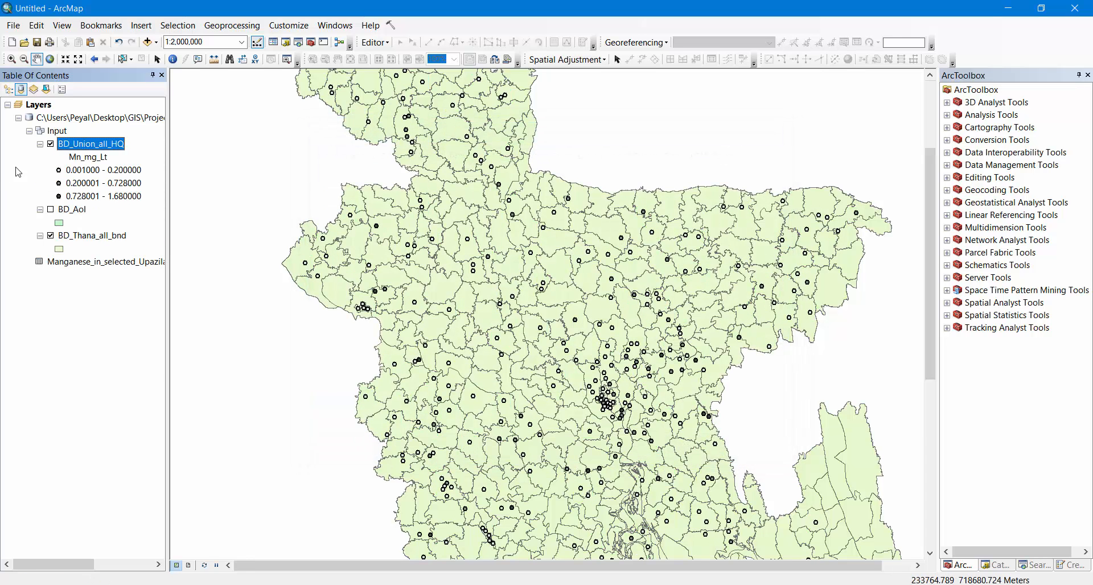
pyautogui.click(58, 170)
pyautogui.click(409, 306)
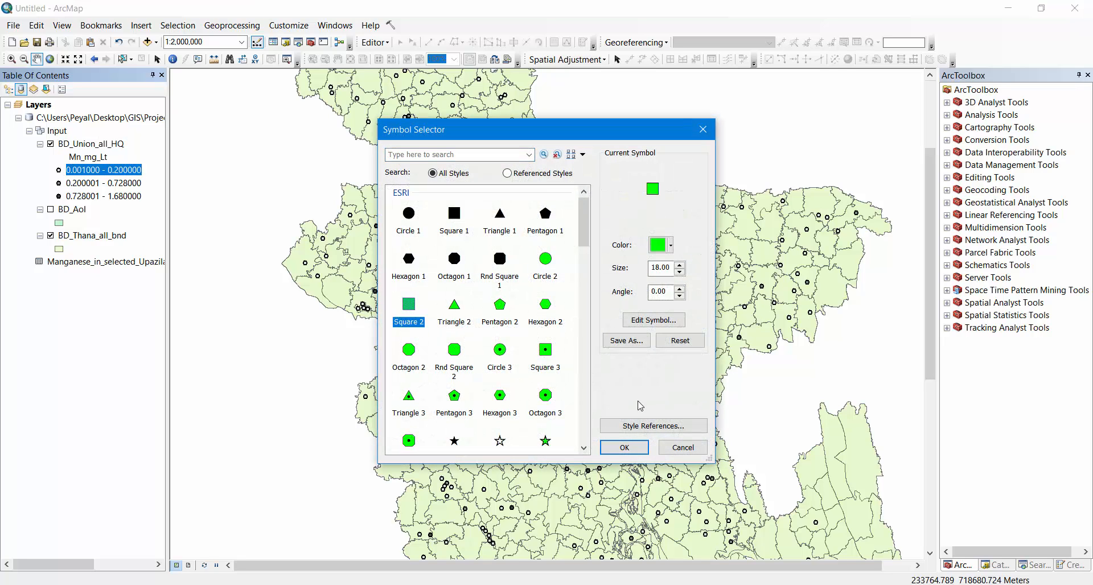
pyautogui.click(685, 449)
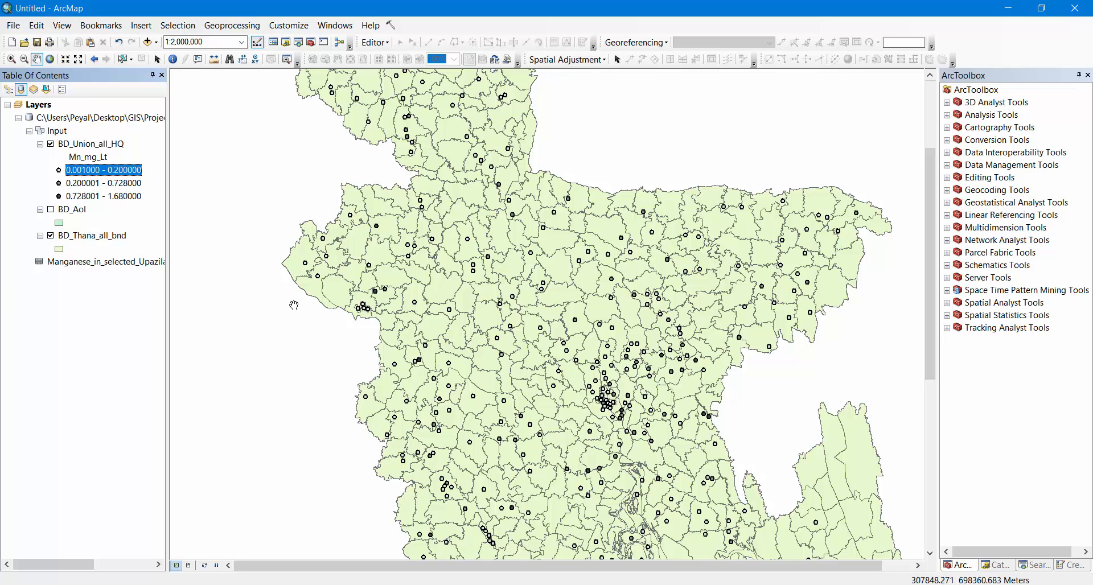
# Enlarge the marker of the 0.001000 - 0.200000 Mn_mg_Lt class
pyautogui.scroll(2, 355, 263)
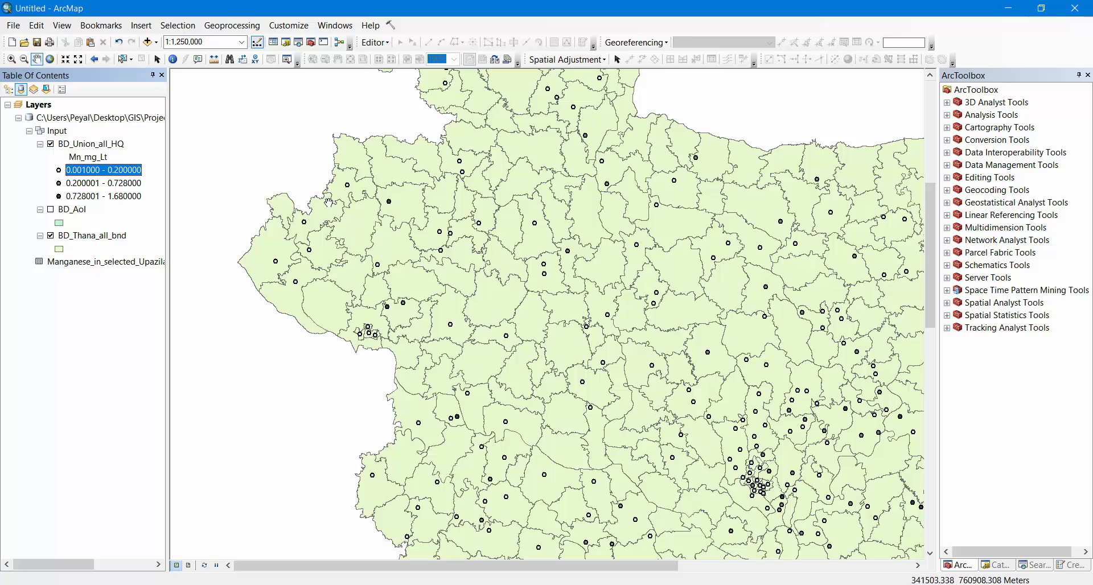
pyautogui.doubleClick(60, 172)
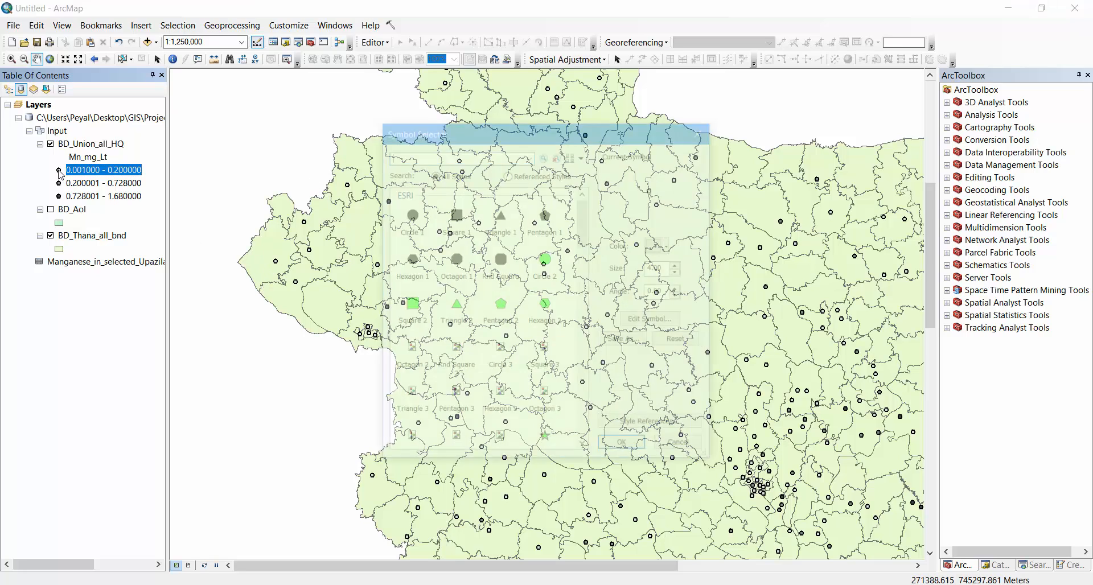
pyautogui.click(679, 266)
pyautogui.click(679, 266)
pyautogui.click(679, 266)
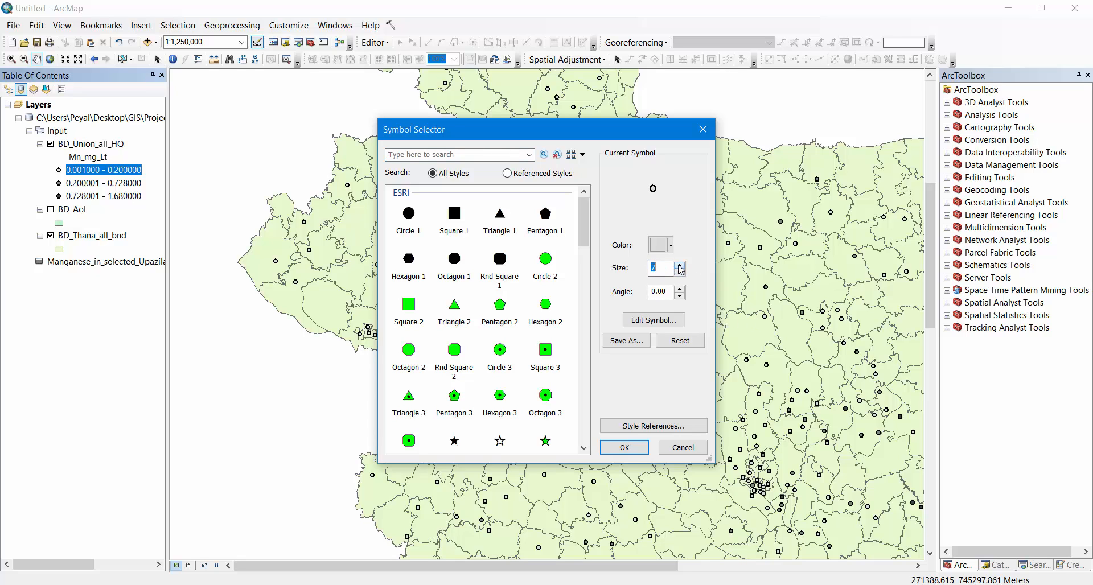
pyautogui.click(679, 265)
pyautogui.click(678, 266)
pyautogui.click(678, 266)
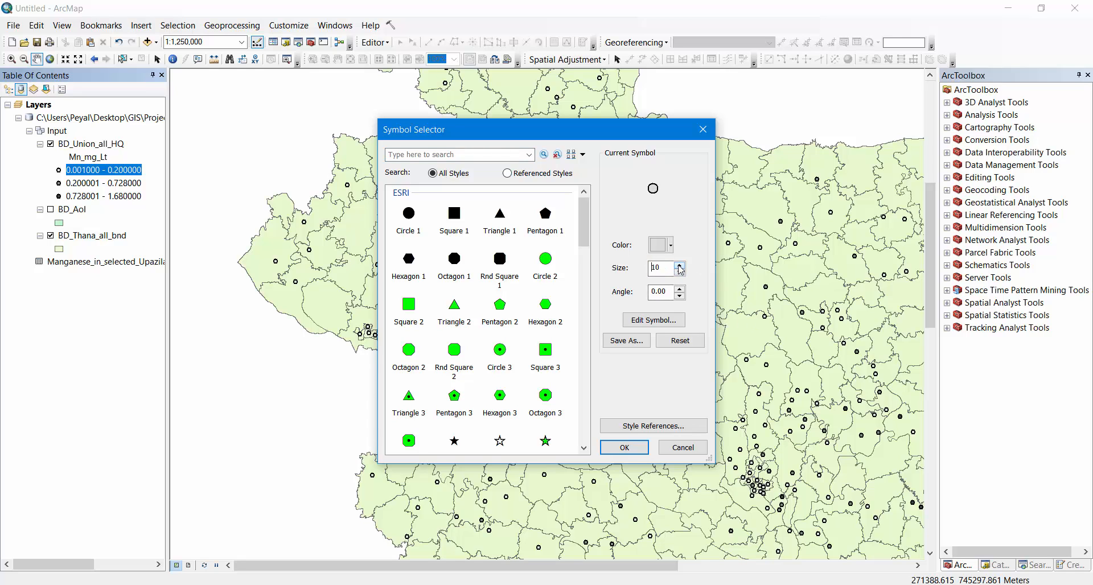
pyautogui.click(625, 447)
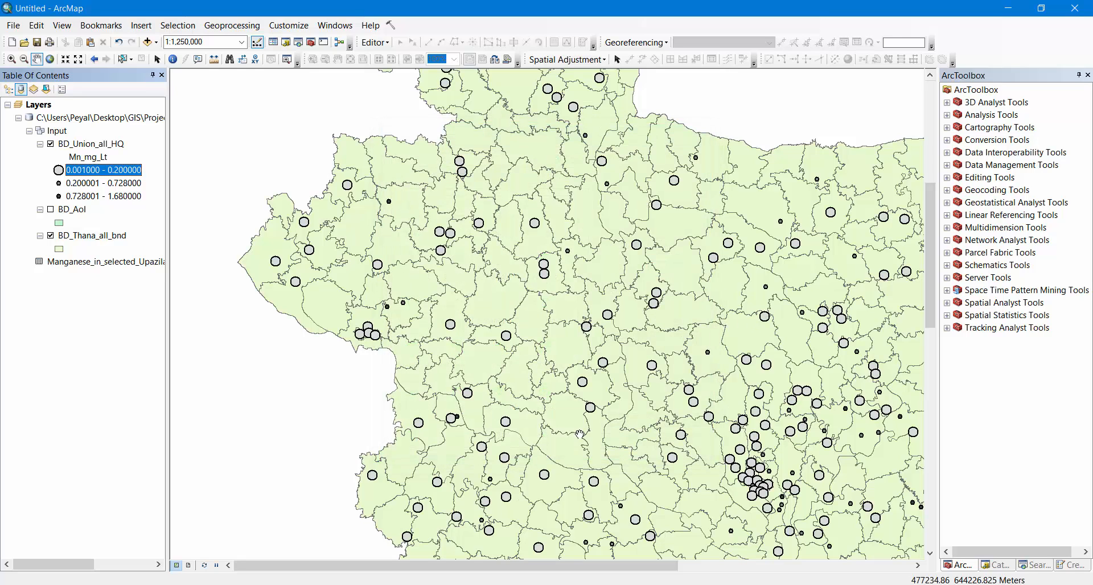
# Enlarge the marker of the 0.200001 - 0.728000 class to match the 0.001000 - 0.200000 class marker
pyautogui.doubleClick(60, 184)
pyautogui.click(680, 266)
pyautogui.click(679, 266)
pyautogui.click(680, 266)
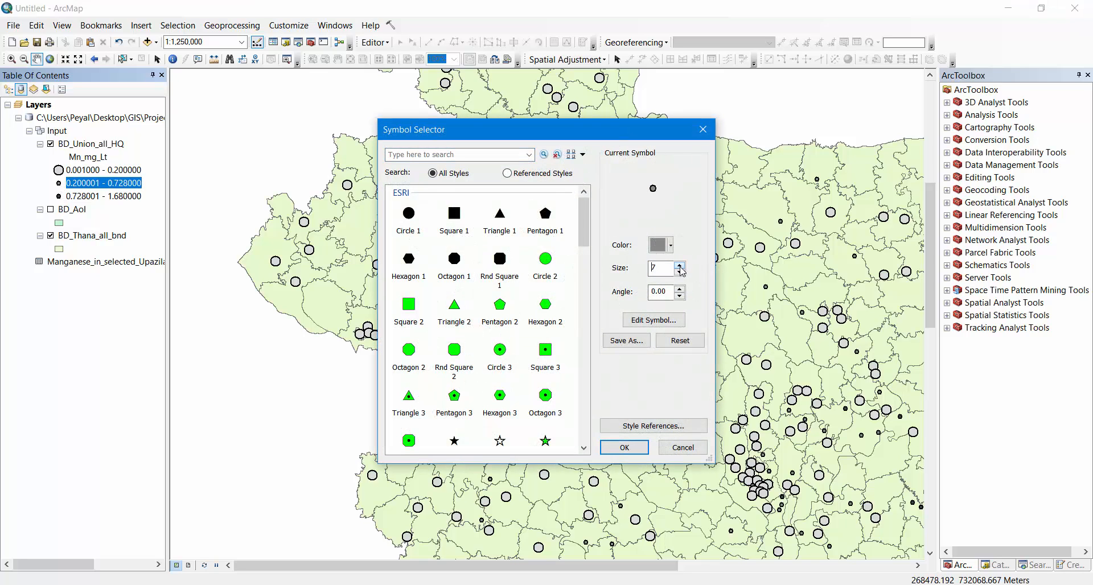
pyautogui.click(679, 266)
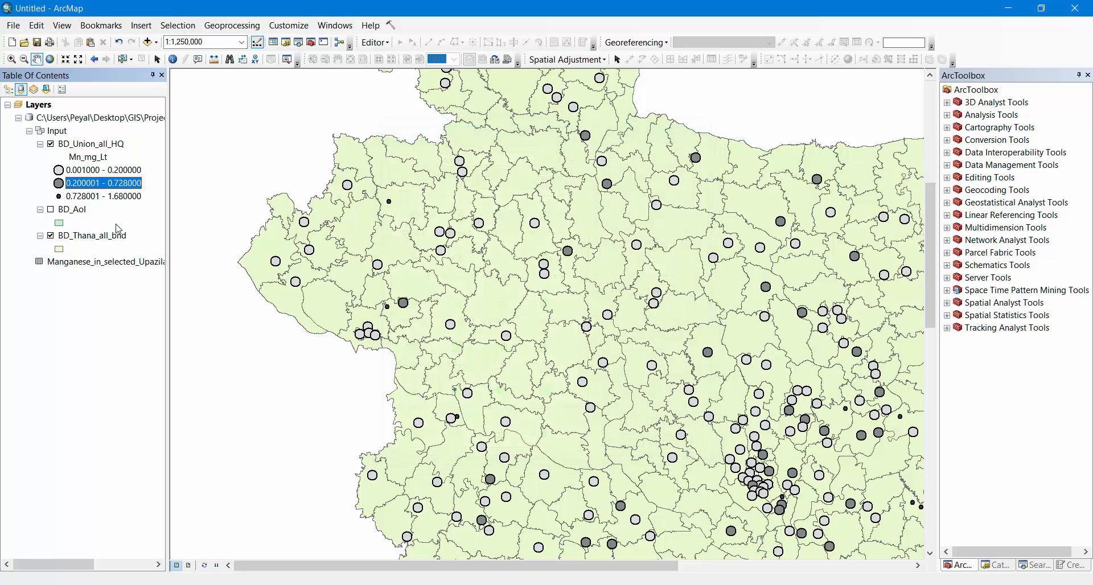
pyautogui.click(625, 448)
# Set the marker size of the 0.728001 - 1.680000 Mn_mg_Lt class to 10
pyautogui.doubleClick(59, 197)
pyautogui.click(680, 265)
pyautogui.click(679, 265)
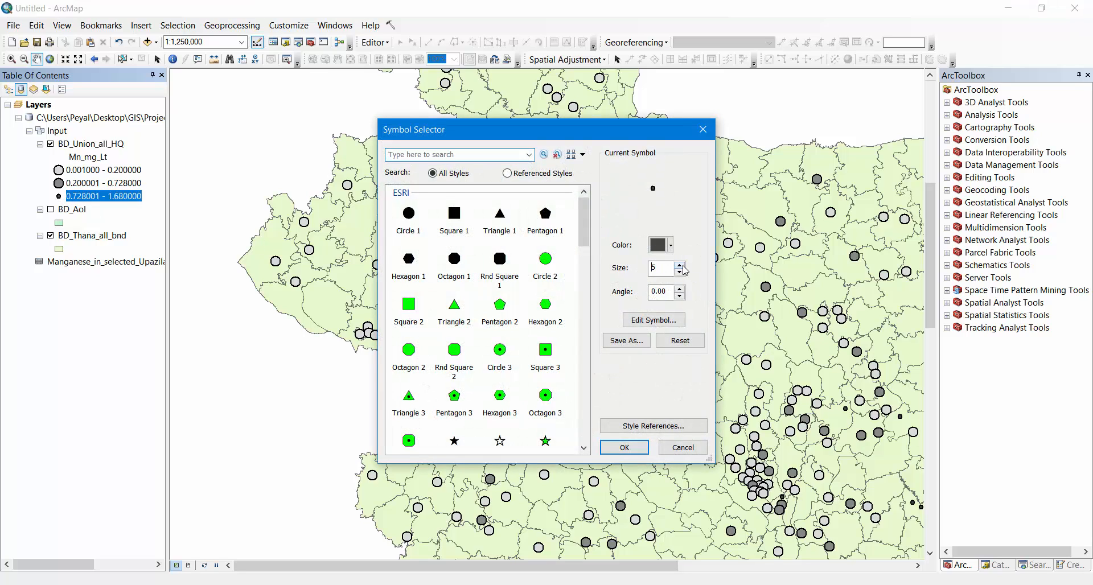
pyautogui.click(680, 266)
pyautogui.click(679, 265)
pyautogui.click(679, 265)
pyautogui.click(680, 265)
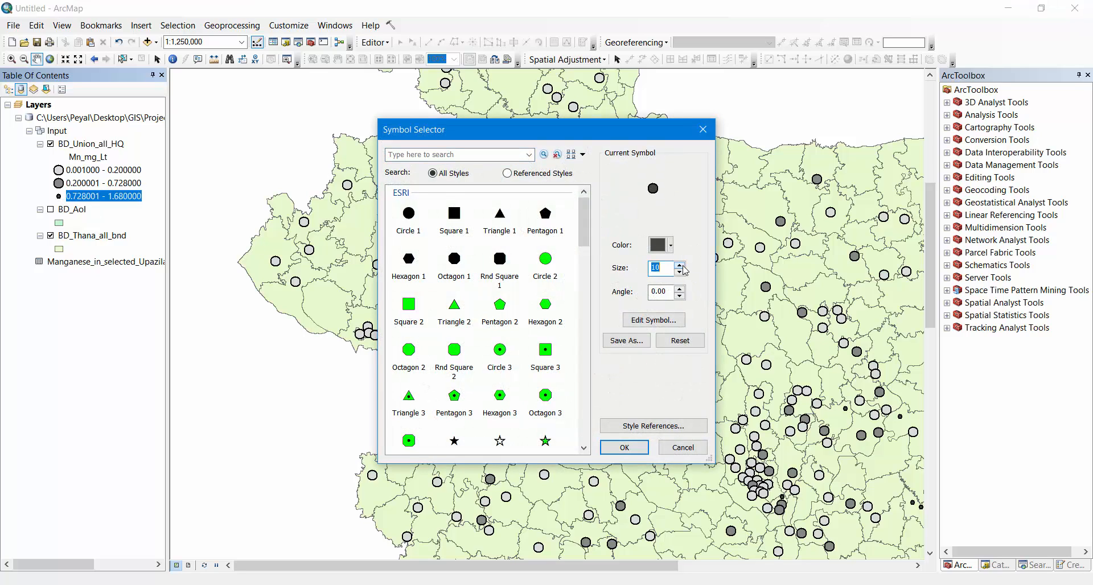
pyautogui.click(625, 449)
pyautogui.scroll(-4, 673, 390)
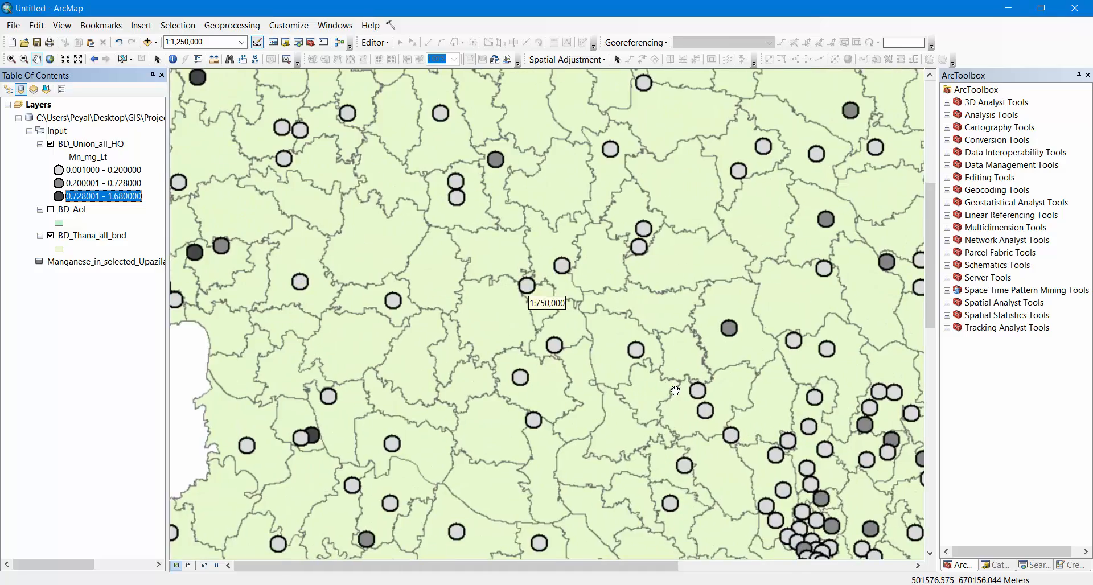
pyautogui.scroll(5, 717, 373)
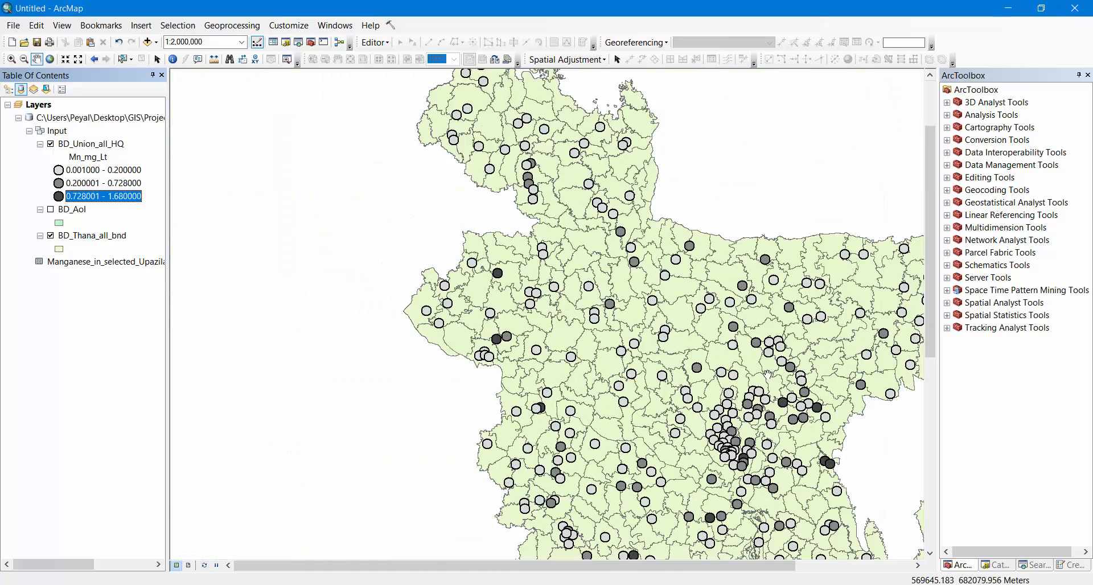
pyautogui.moveTo(668, 376); pyautogui.dragTo(633, 263)
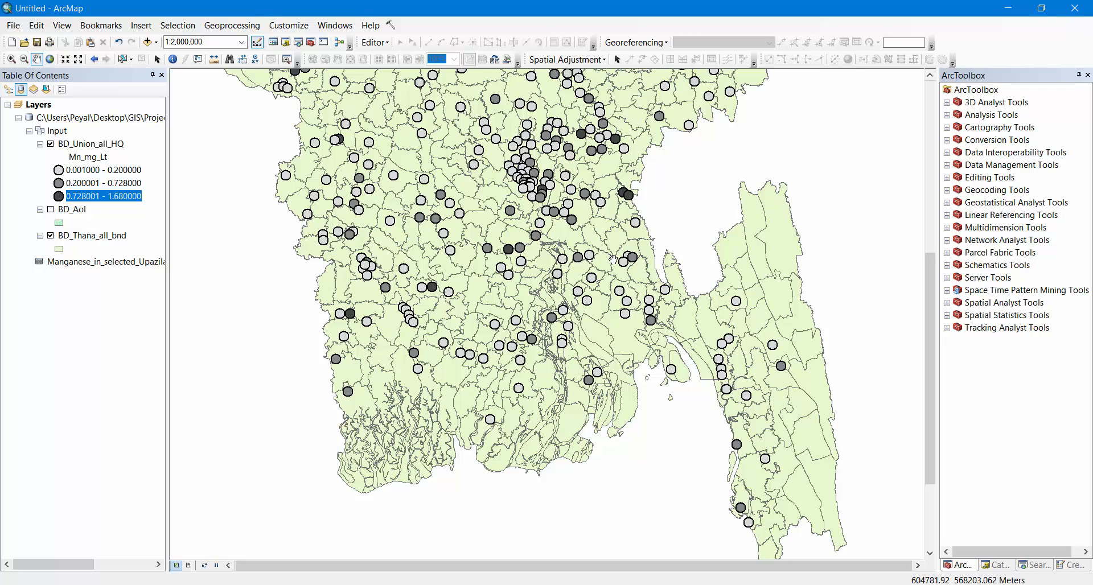
pyautogui.click(695, 584)
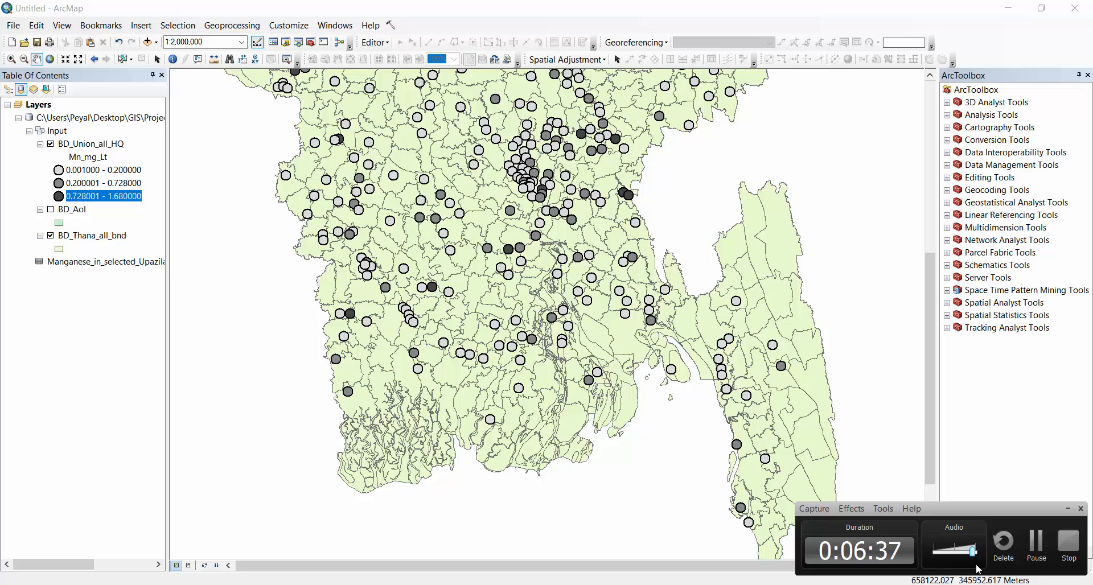
pyautogui.click(1037, 552)
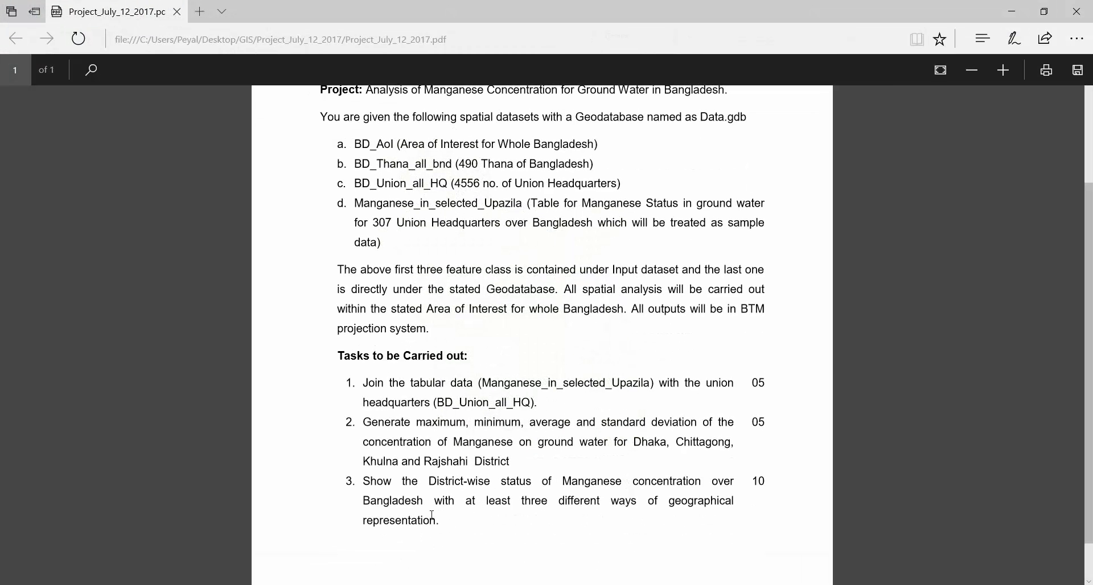
# Review the tasks in Project_July_12_2017.pdf and switch back to the ArcMap window
pyautogui.moveTo(440, 521); pyautogui.dragTo(375, 484)
pyautogui.click(432, 485)
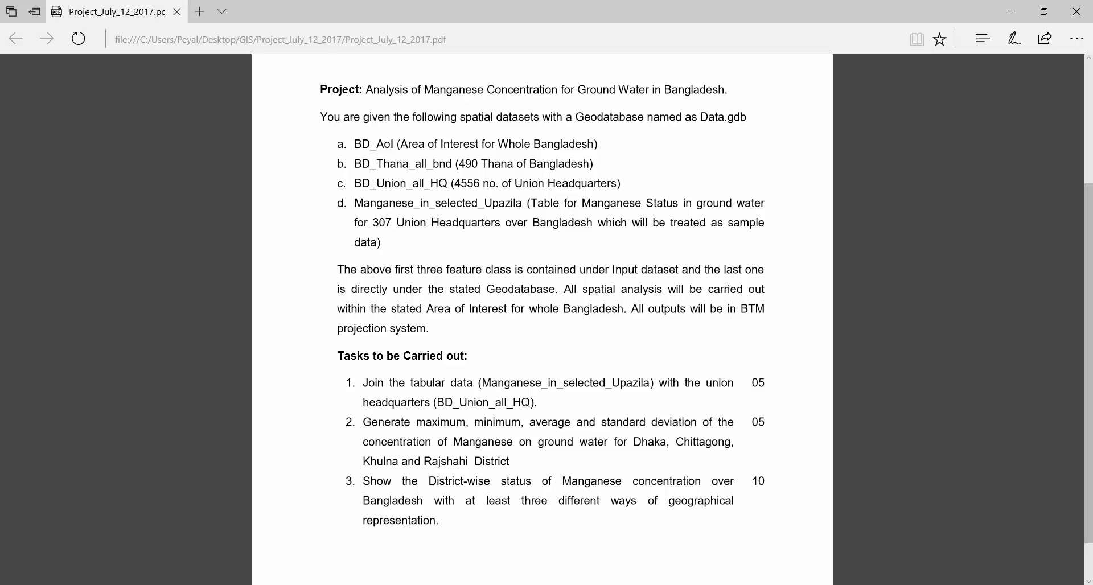
pyautogui.moveTo(510, 584)
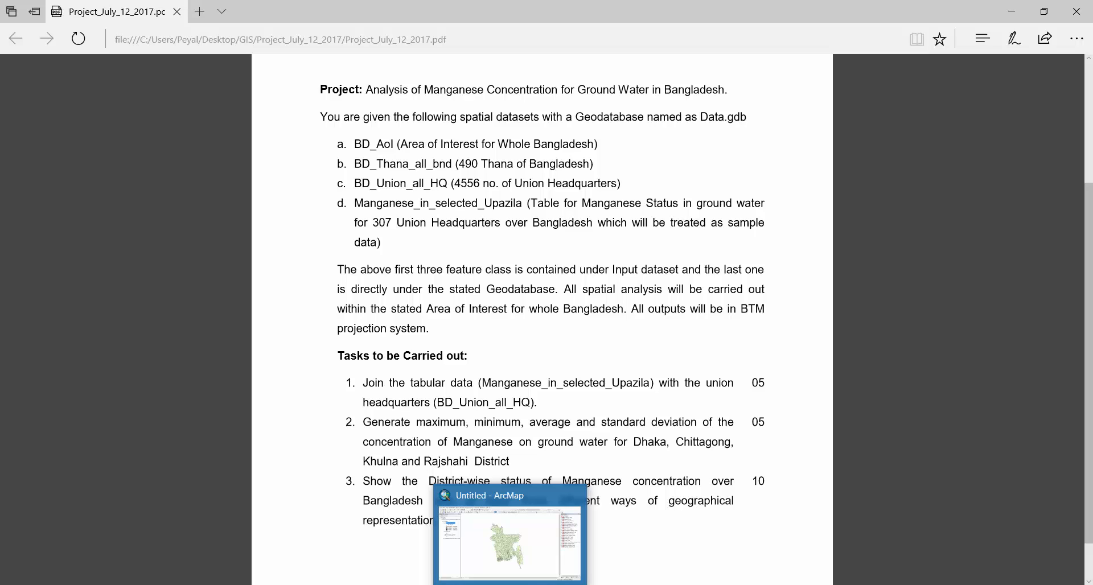
pyautogui.click(521, 521)
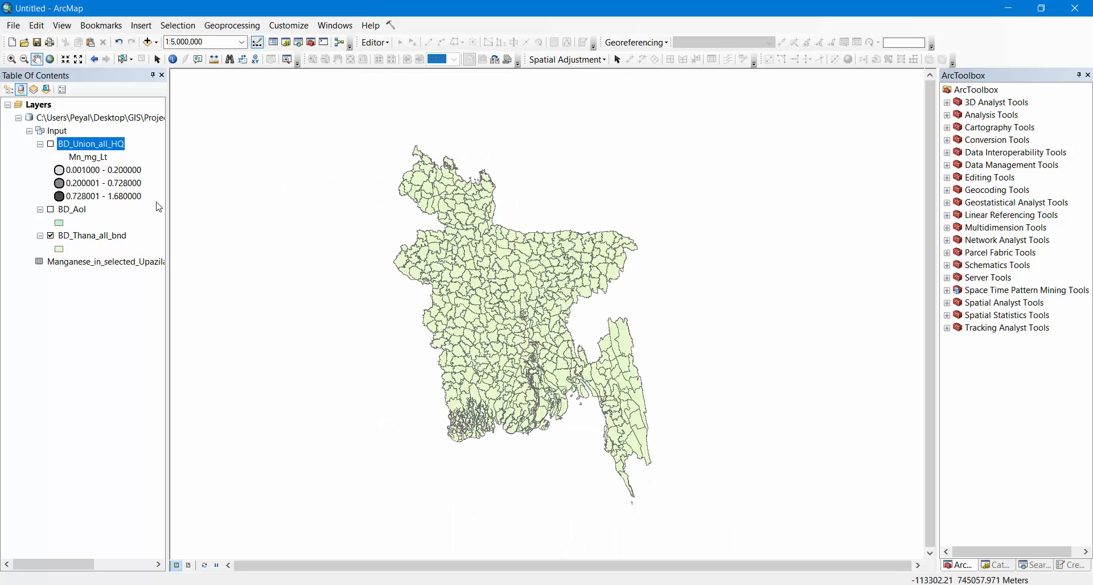
pyautogui.rightClick(85, 147)
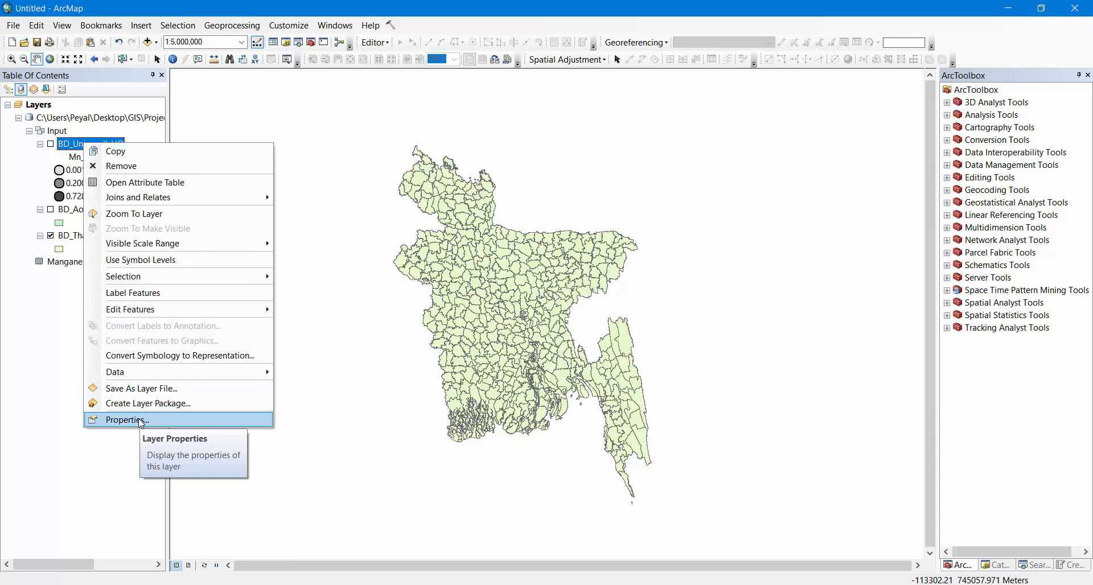
pyautogui.click(51, 144)
pyautogui.click(51, 144)
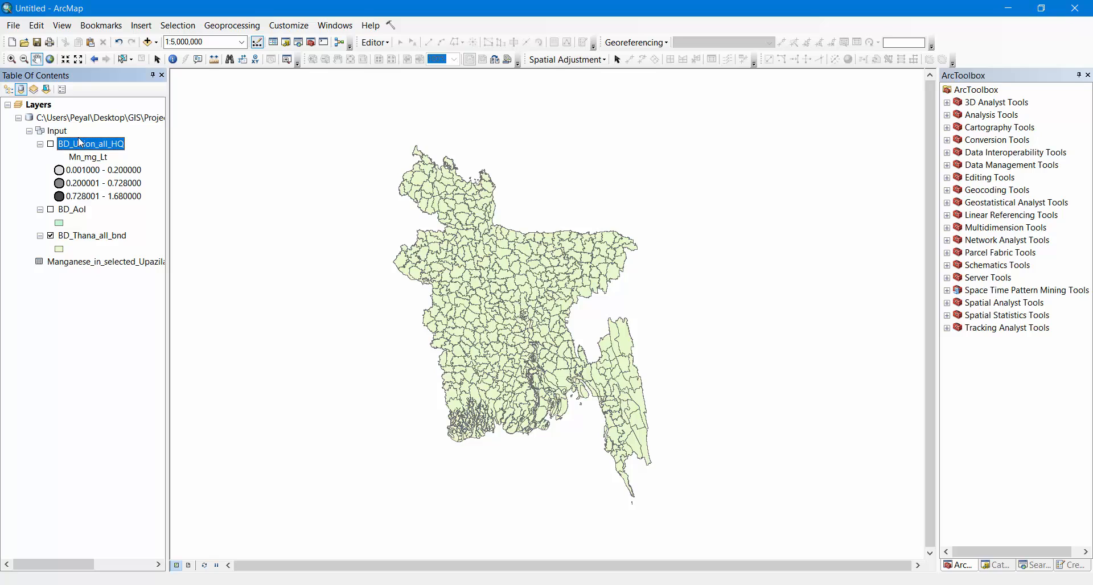
# Open the definition query of the BD_Union_all_HQ layer in the Query Builder and cut out its existing expression
pyautogui.rightClick(80, 142)
pyautogui.click(139, 416)
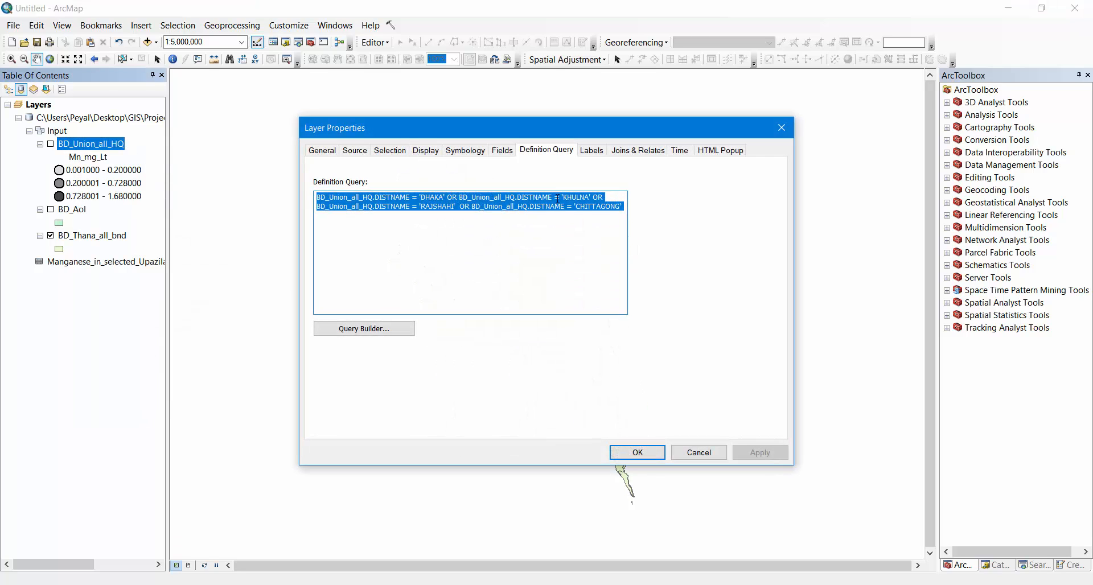
pyautogui.click(369, 332)
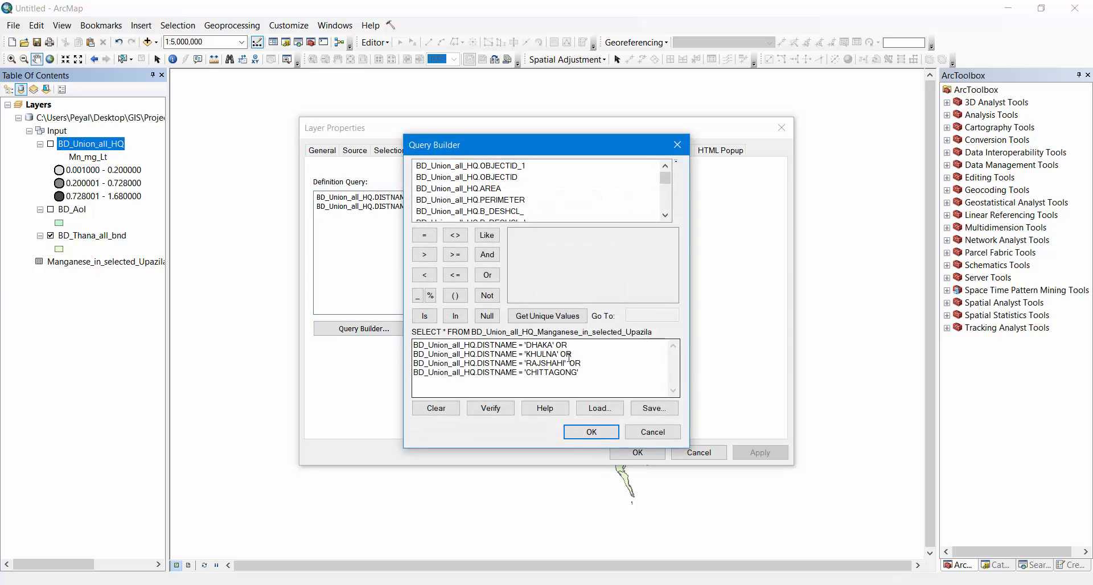
pyautogui.moveTo(576, 372); pyautogui.dragTo(387, 319)
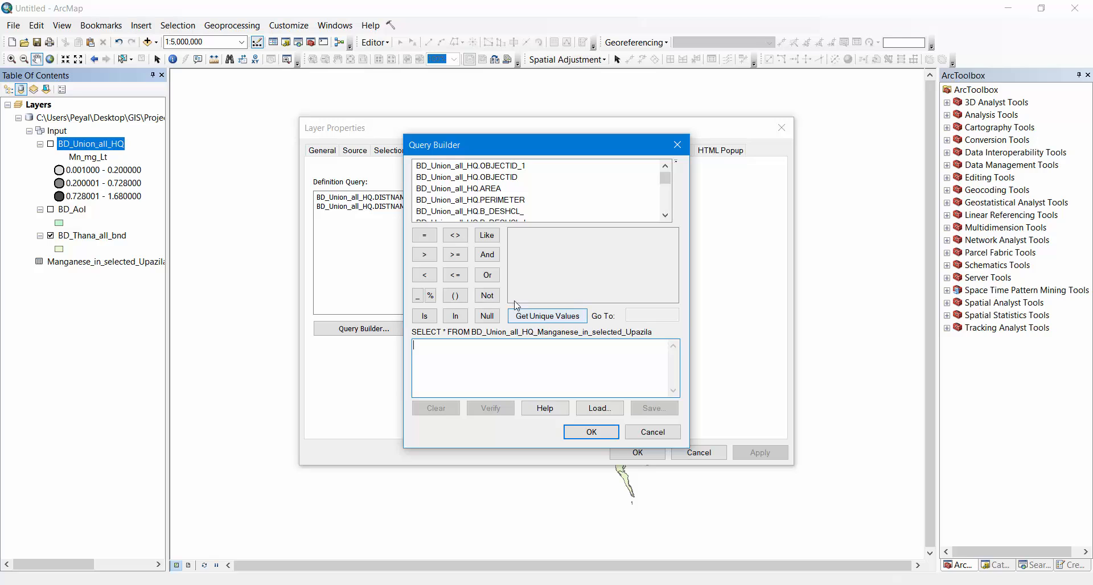
# Build the query clause BD_Union_all_HQ.DISTNAME = 'DHAKA' from the field and its unique values, followed by an OR operator
pyautogui.scroll(-3, 504, 196)
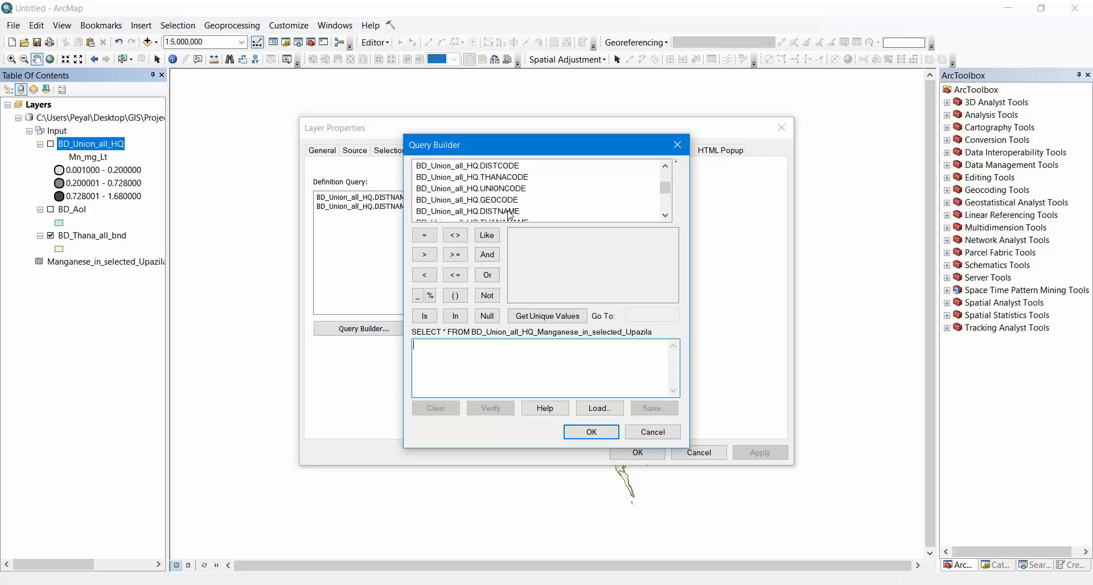
pyautogui.scroll(-1, 510, 214)
pyautogui.doubleClick(496, 178)
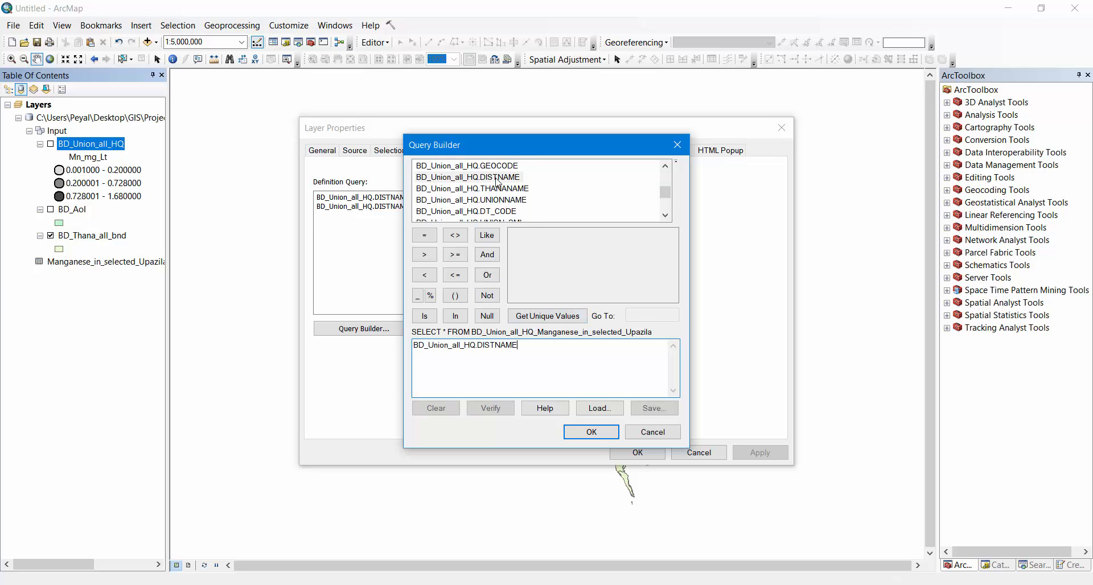
pyautogui.click(425, 236)
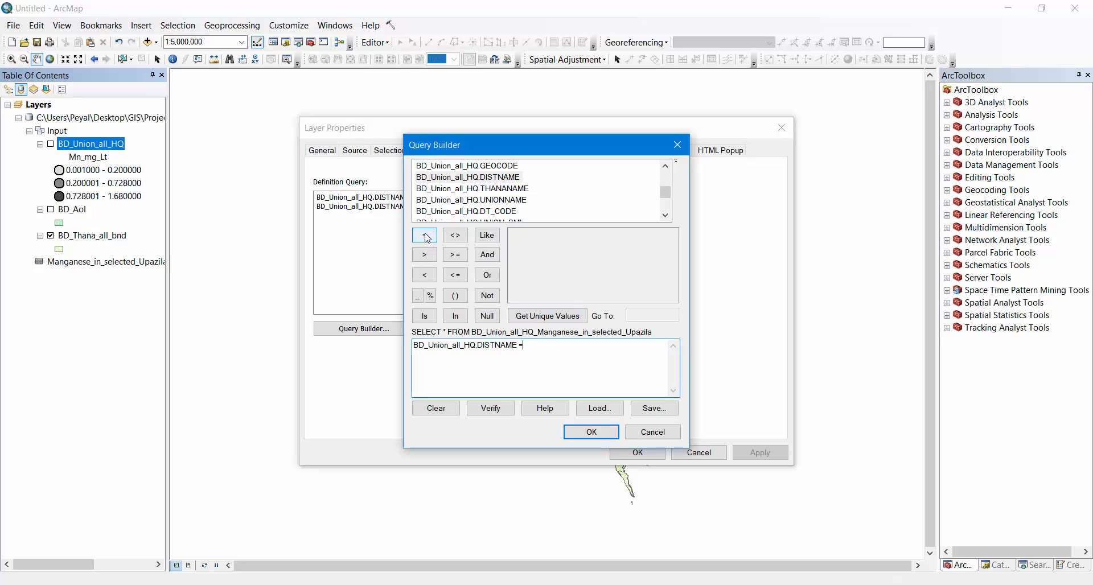
pyautogui.click(547, 316)
pyautogui.scroll(-8, 572, 276)
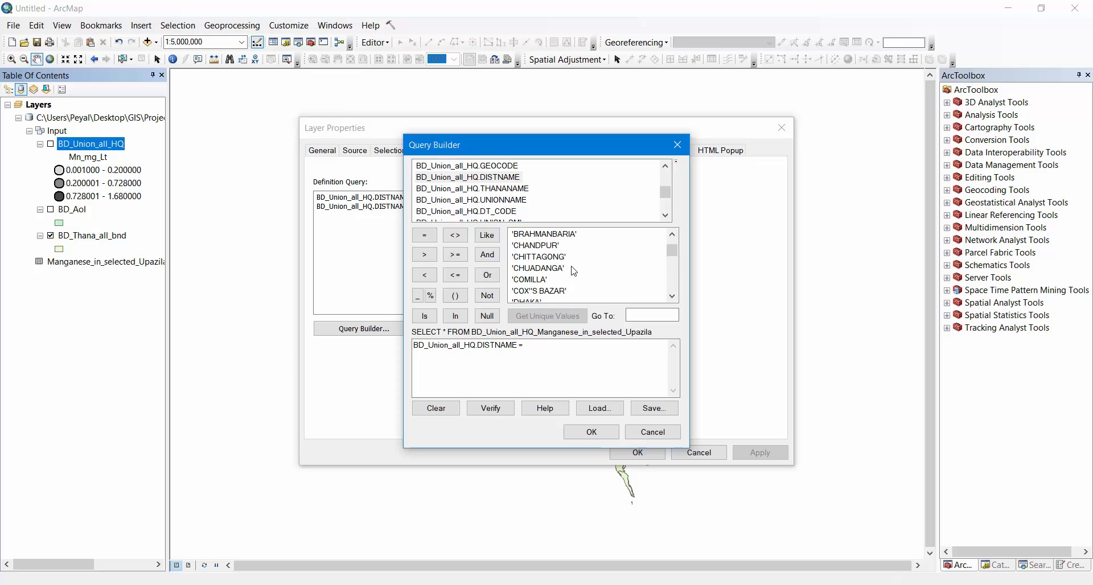
pyautogui.scroll(-4, 574, 275)
pyautogui.scroll(14, 573, 275)
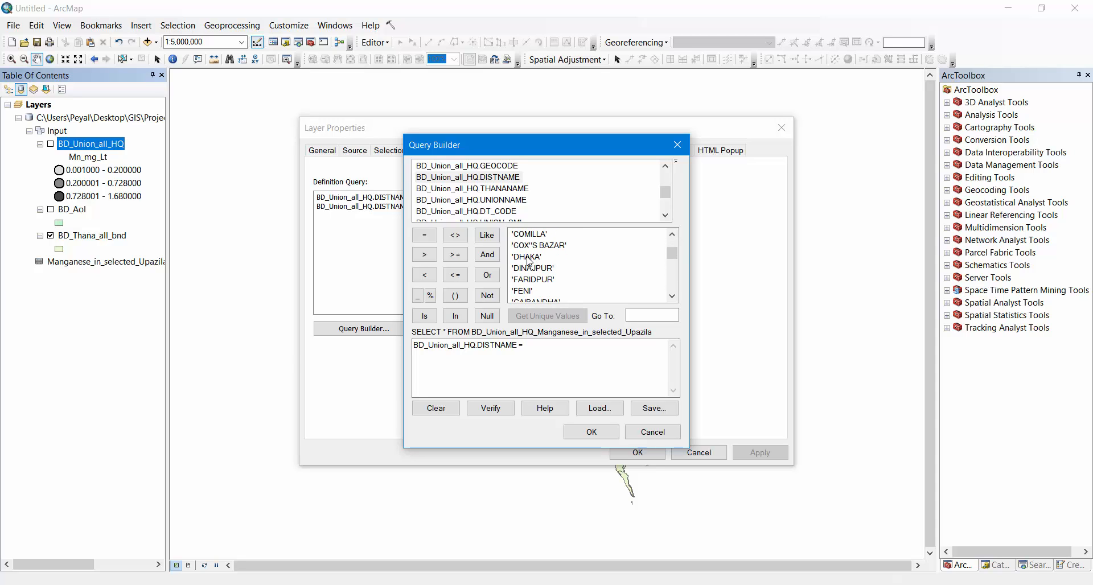
pyautogui.doubleClick(529, 257)
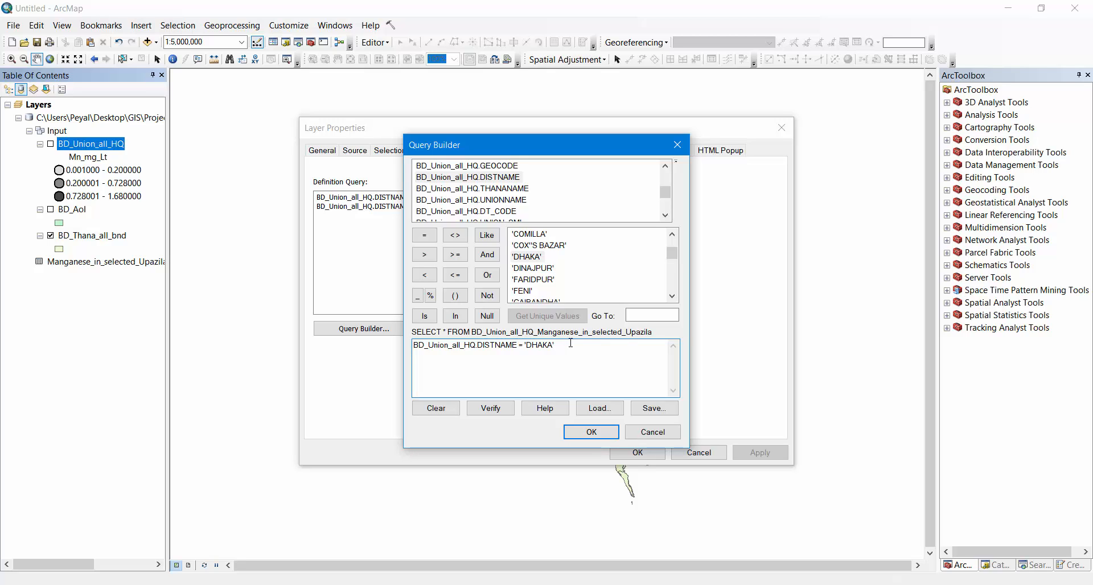
pyautogui.click(488, 275)
# Replace the expression with the pasted DISTNAME query for 'DHAKA' OR 'KHULNA' OR 'RAJSHAHI' OR 'CHITTAGONG' and apply it to the layer
pyautogui.moveTo(588, 345); pyautogui.dragTo(373, 342)
pyautogui.write("BD_Union_all_HQ.DISTNAME = 'DHAKA' OR BD_Union_all_HQ.DISTNAME = 'KHULNA' OR BD_Union_all_HQ.DISTNAME = 'RAJSHAHI'  OR BD_Union_all_HQ.DISTNAME = 'CHITTAGONG'")
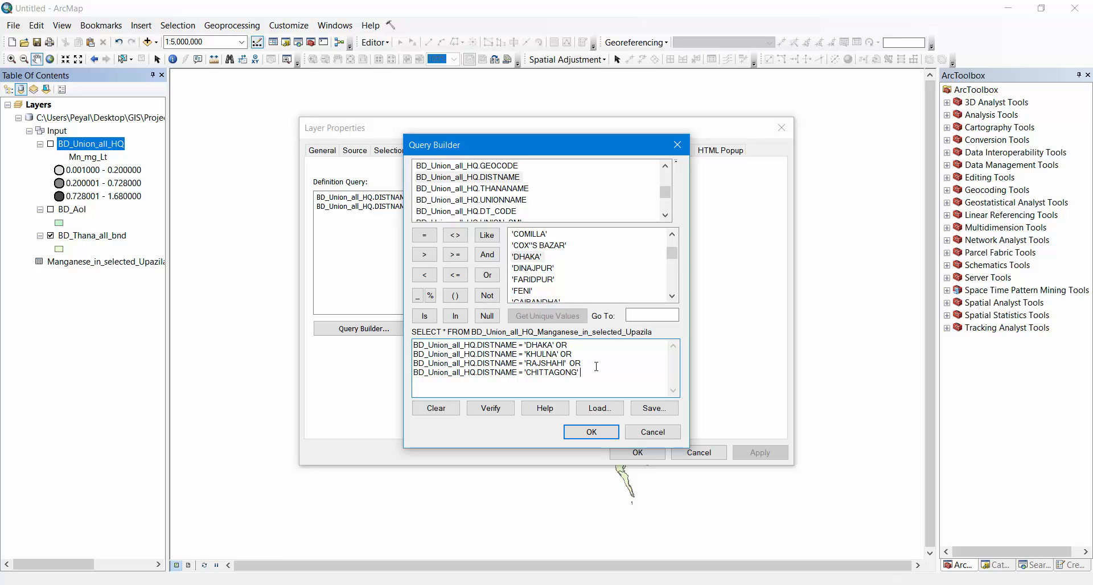
pyautogui.click(592, 432)
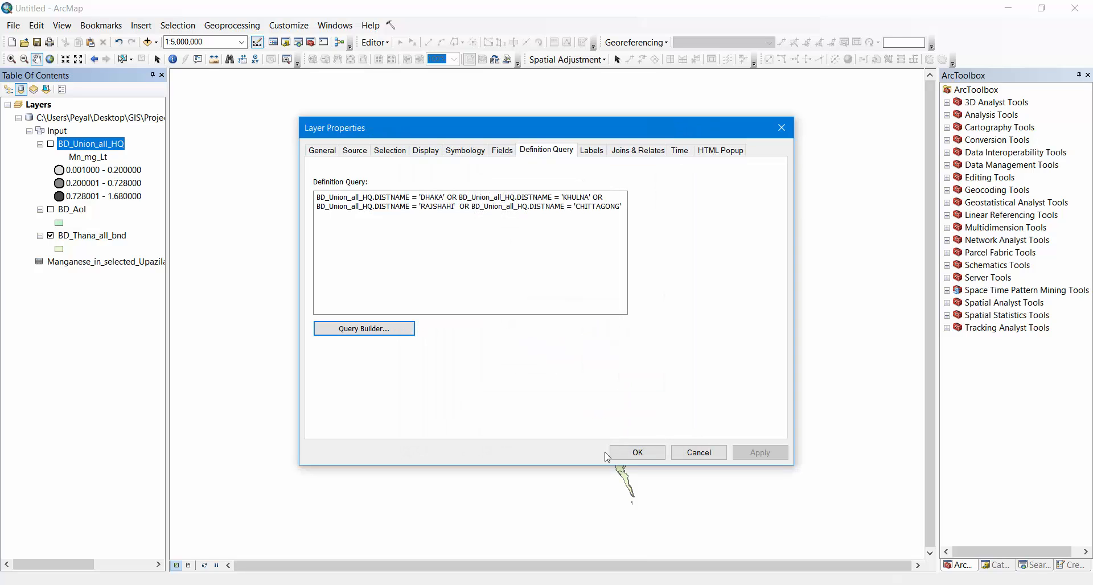
pyautogui.click(645, 457)
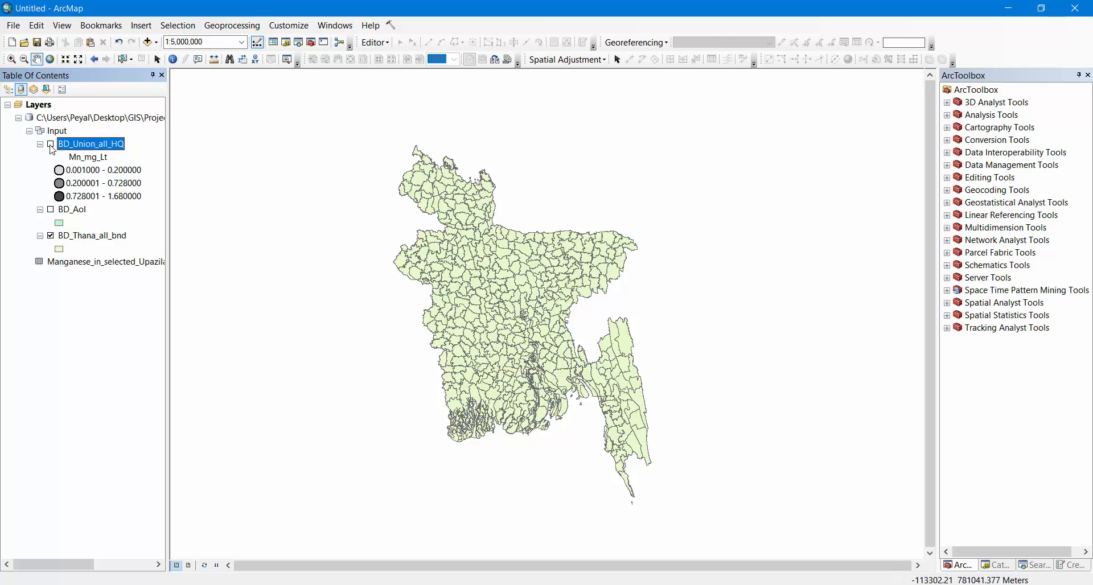
# Turn on the BD_Union_all_HQ layer and inspect the filtered manganese points across the four districts on the map
pyautogui.click(51, 145)
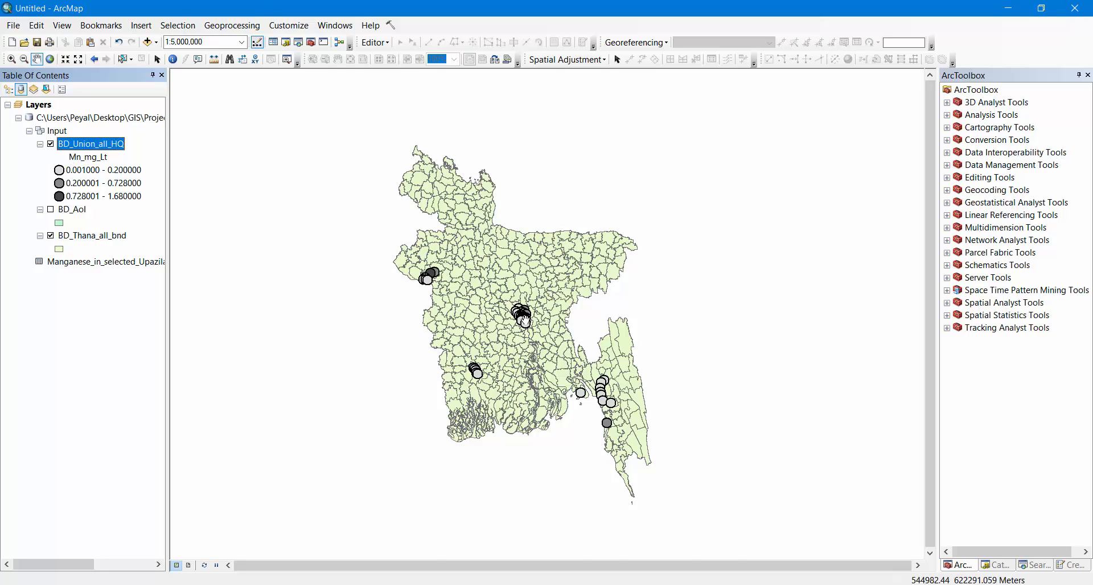
pyautogui.scroll(4, 525, 323)
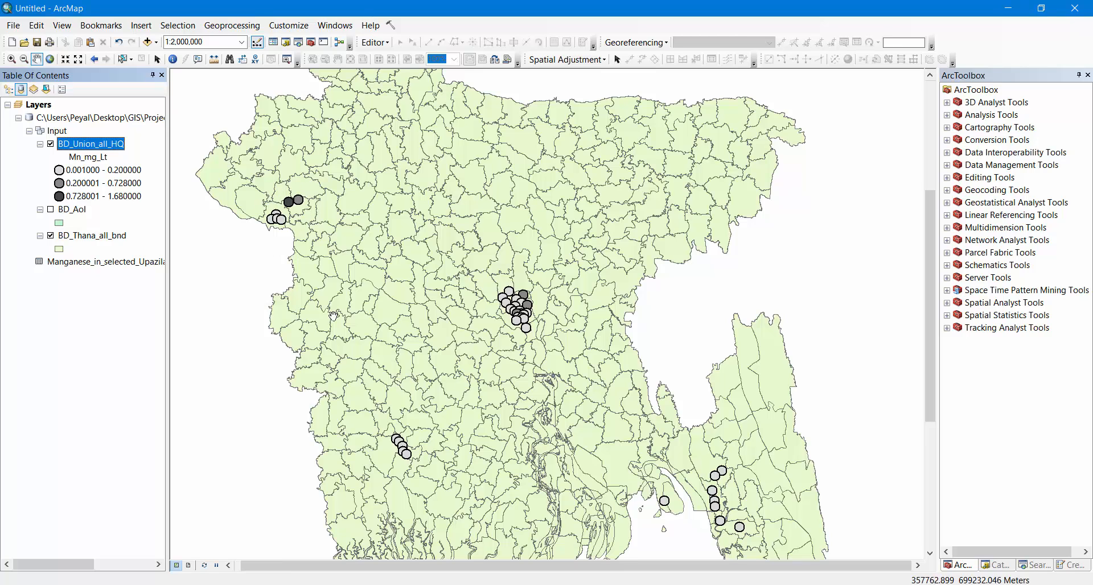
pyautogui.scroll(-2, 816, 517)
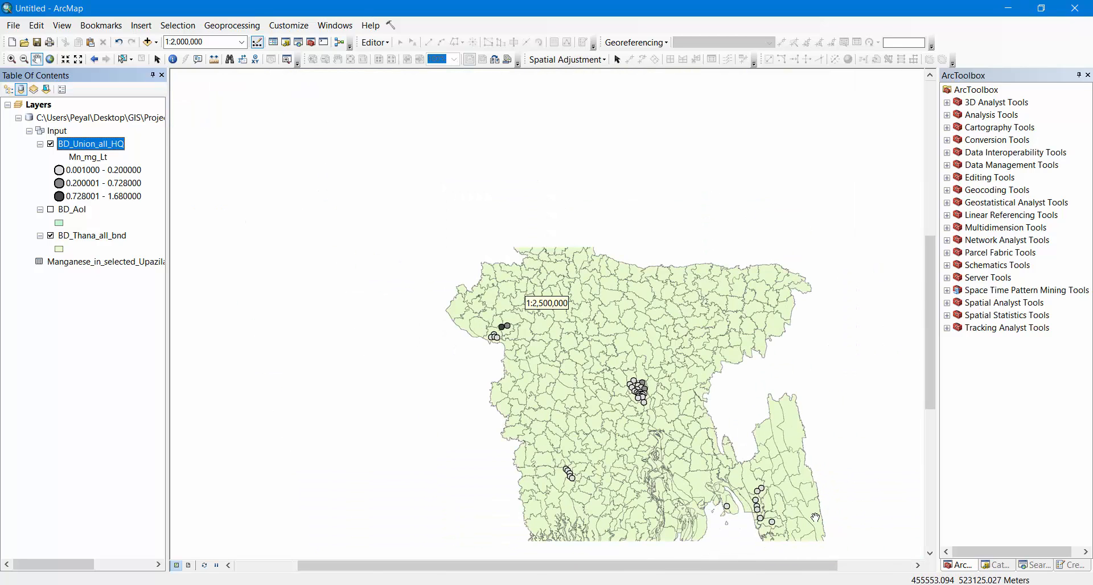
pyautogui.moveTo(851, 523); pyautogui.dragTo(725, 404)
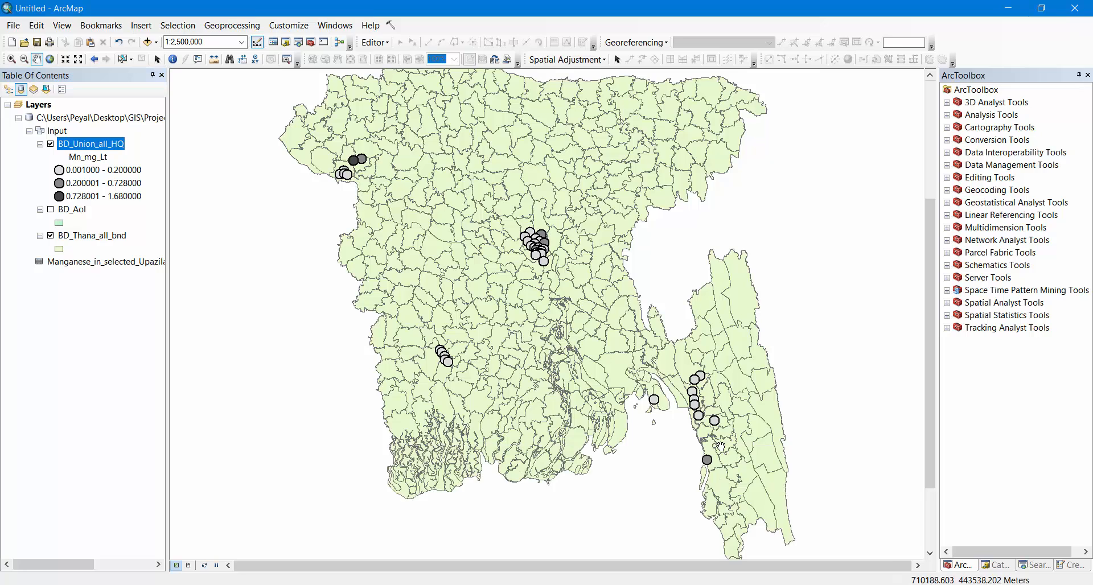
pyautogui.moveTo(721, 446); pyautogui.dragTo(712, 415)
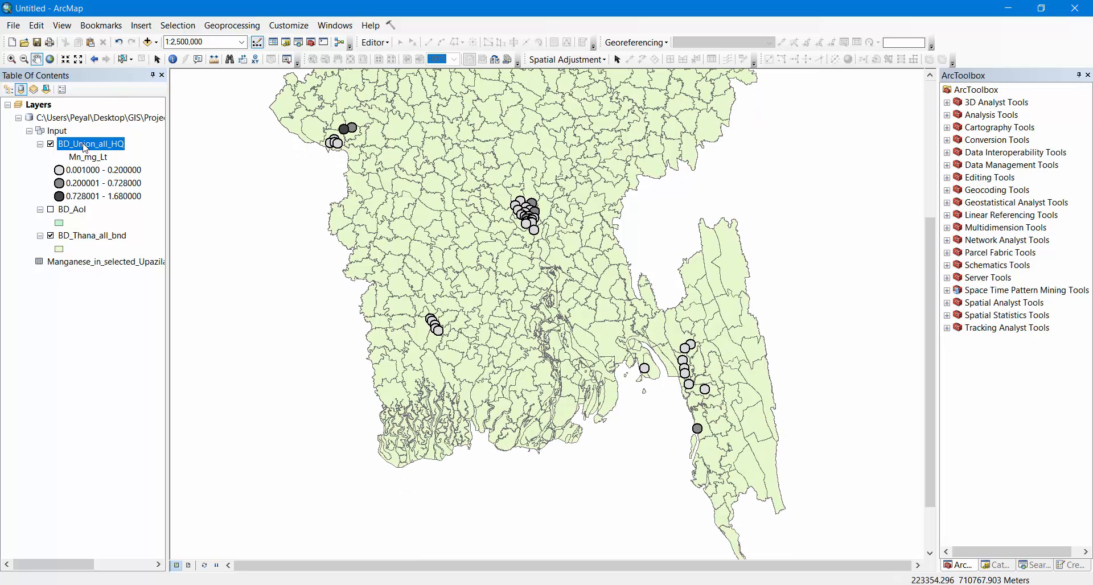
# Open the BD_Union_all_HQ attribute table and select the DHAKA records from OBJECTID 2233 through 2475
pyautogui.rightClick(85, 147)
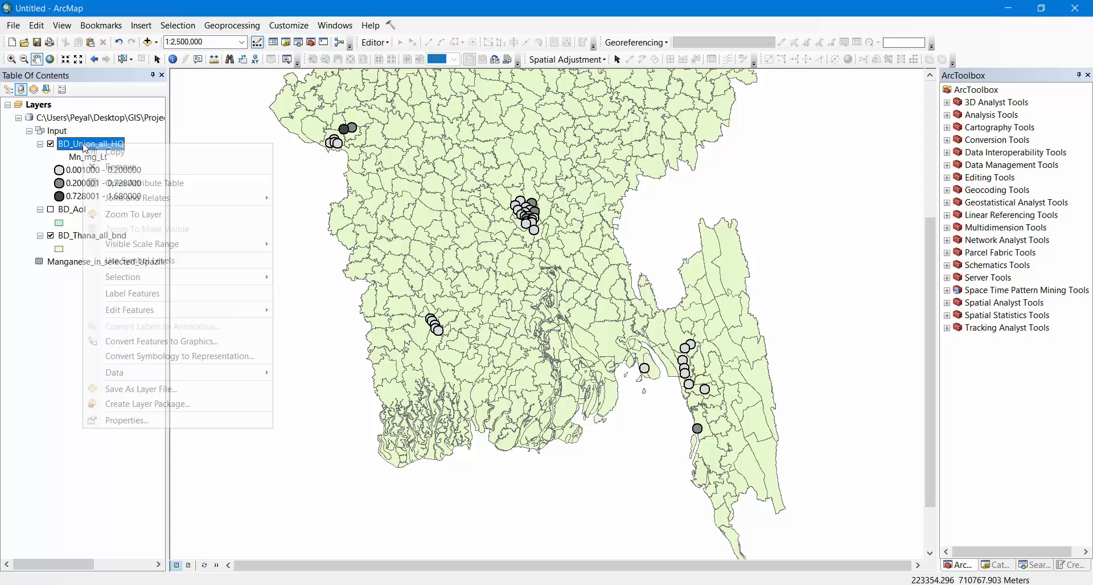
pyautogui.click(145, 184)
pyautogui.moveTo(426, 504); pyautogui.dragTo(503, 508)
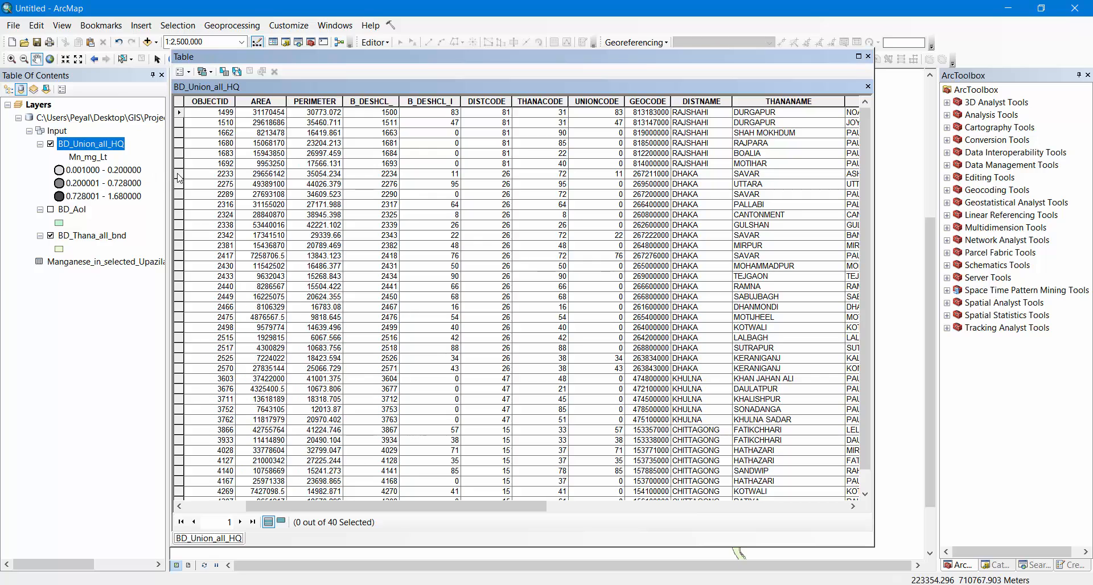
pyautogui.moveTo(178, 178); pyautogui.dragTo(196, 322)
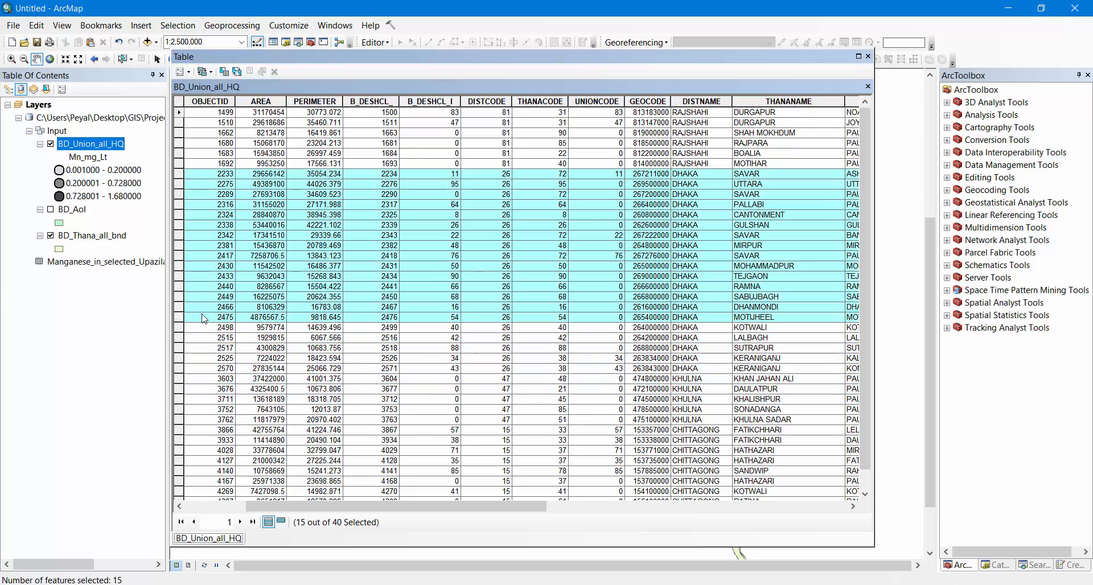
# View the selection statistics of the B_DESHCL_ field for the selected Dhaka records and close the report
pyautogui.rightClick(379, 101)
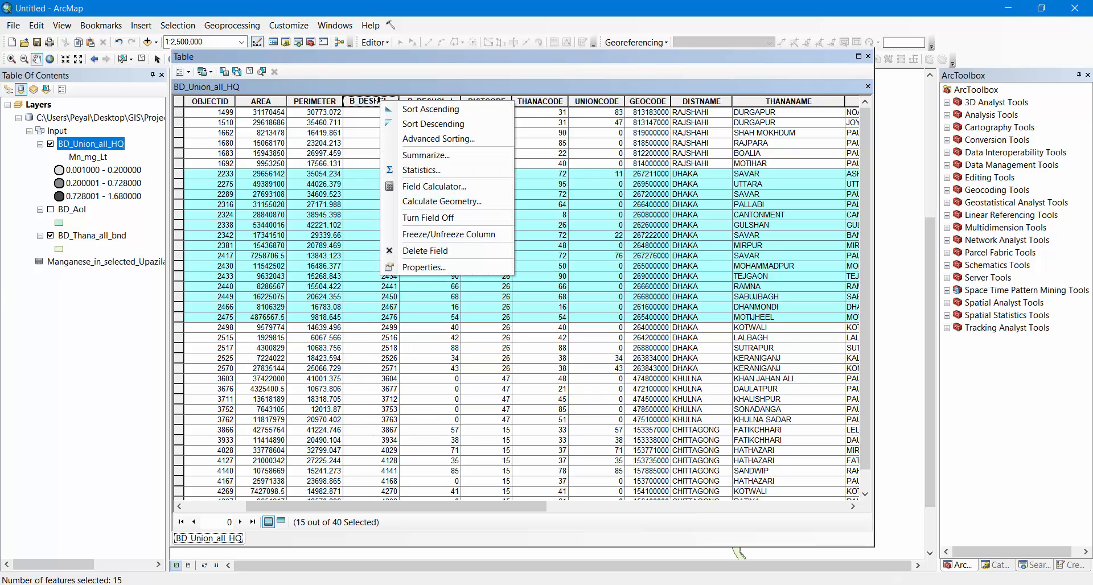
pyautogui.click(442, 176)
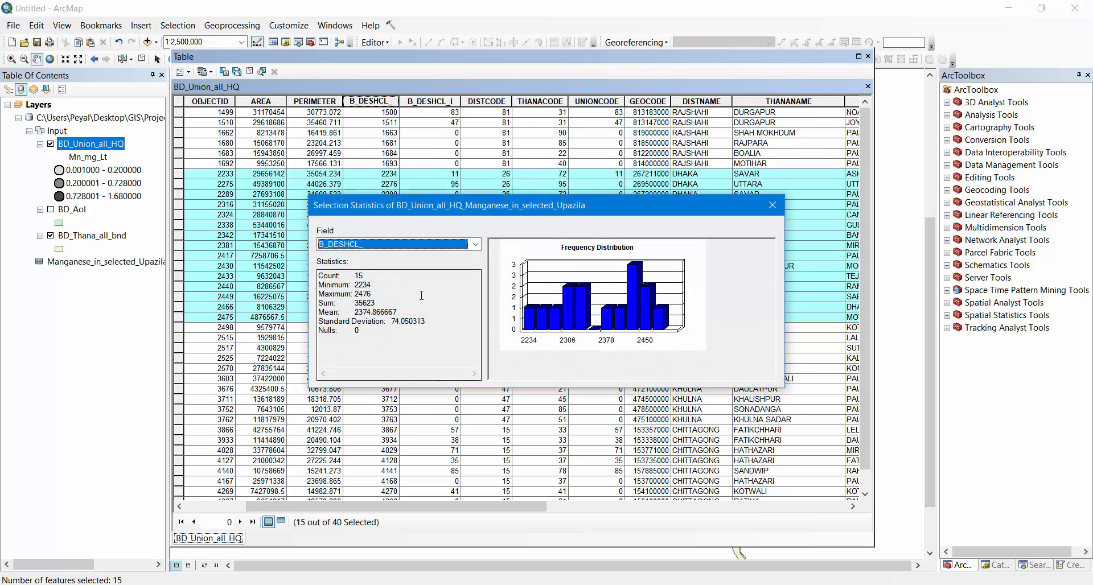
pyautogui.moveTo(433, 205); pyautogui.dragTo(259, 195)
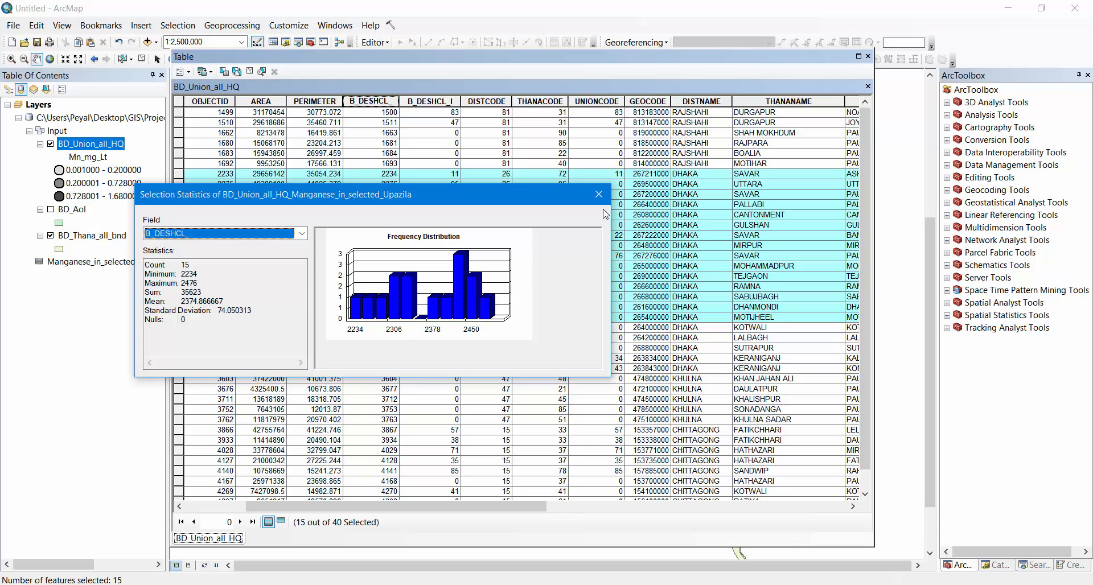
pyautogui.click(599, 194)
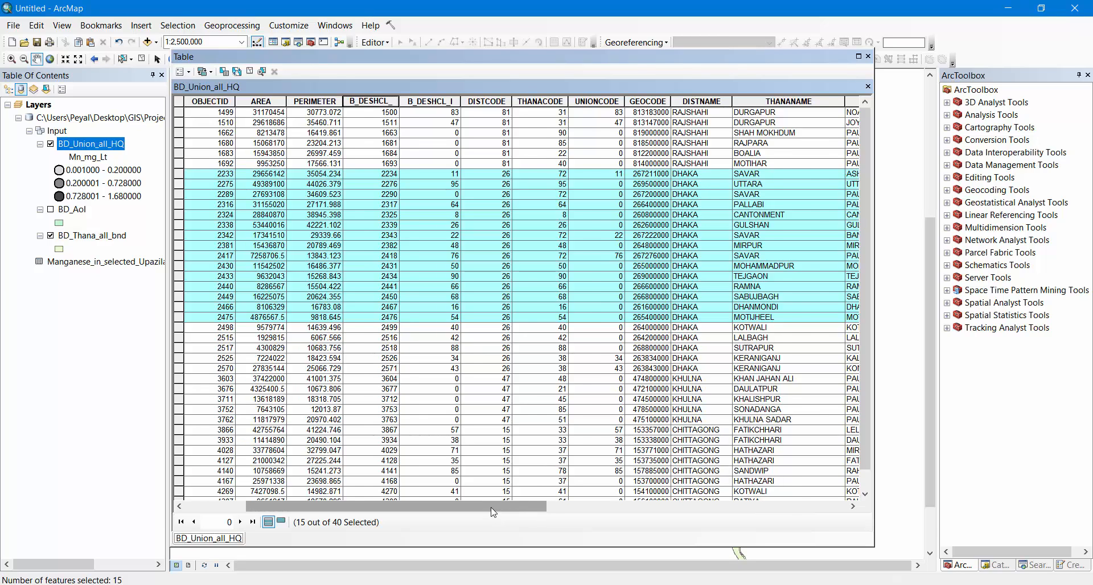
# View the selection statistics of the Mn_mg_Lt field for the selected Dhaka records and close the report
pyautogui.moveTo(493, 512); pyautogui.dragTo(798, 502)
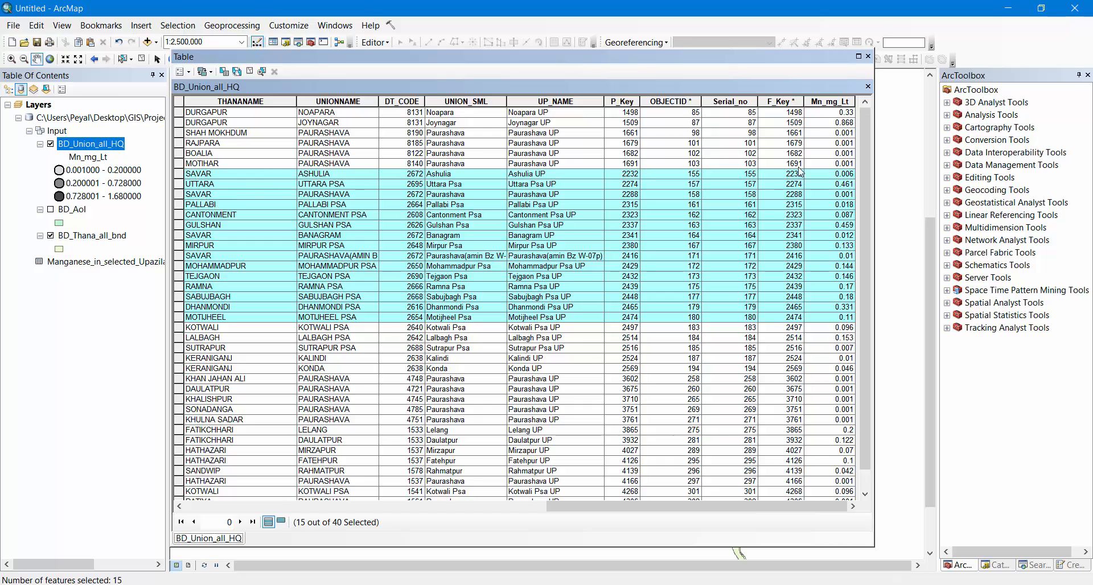
pyautogui.rightClick(834, 102)
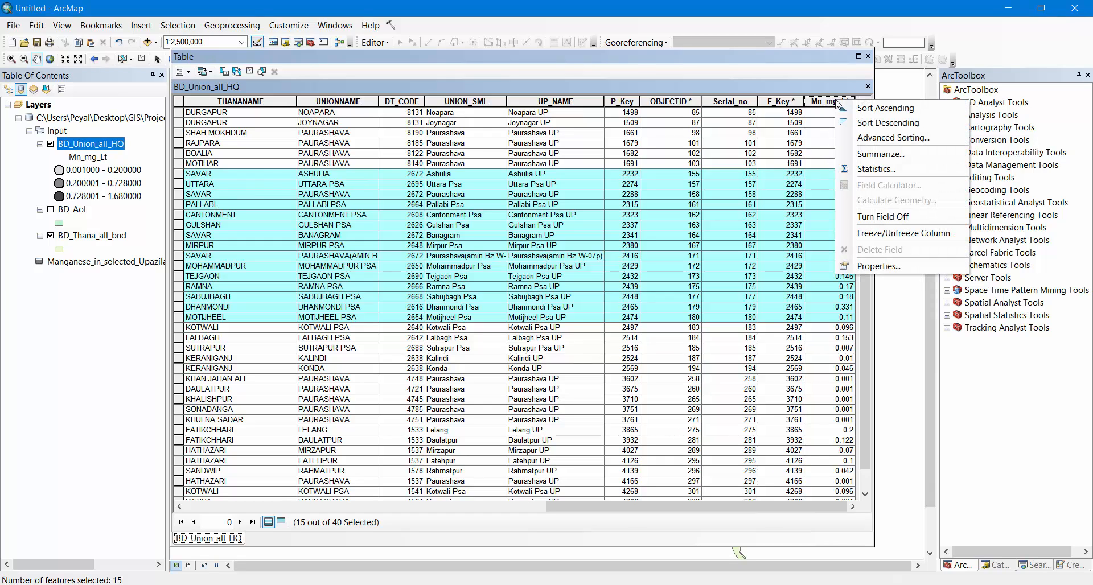
pyautogui.click(875, 170)
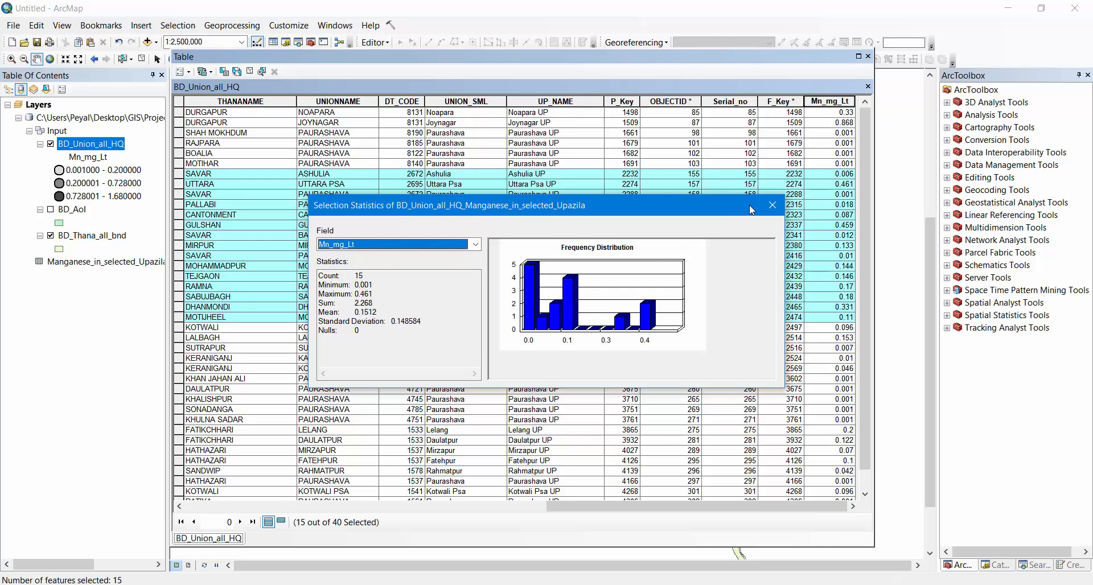
pyautogui.click(773, 205)
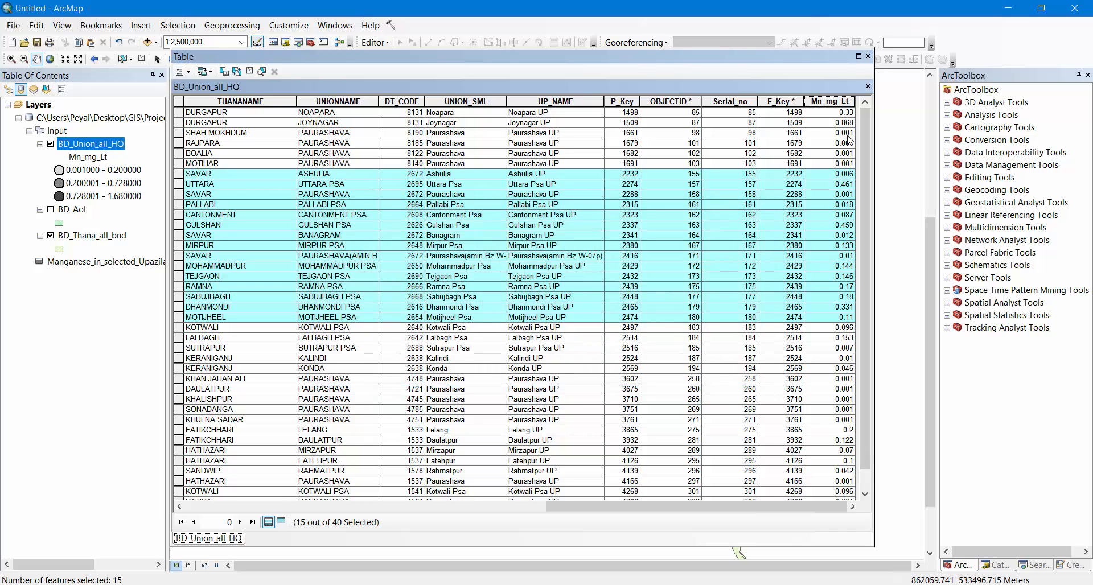
# Sort the table by Mn_mg_Lt in ascending order, review the values and close the attribute table
pyautogui.doubleClick(839, 102)
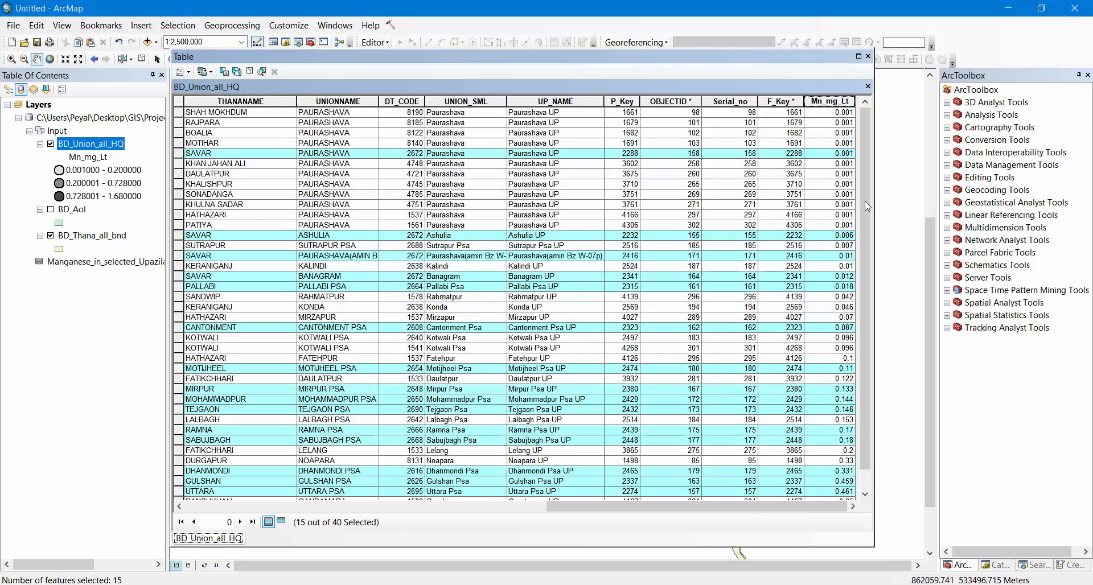
pyautogui.scroll(-1, 863, 161)
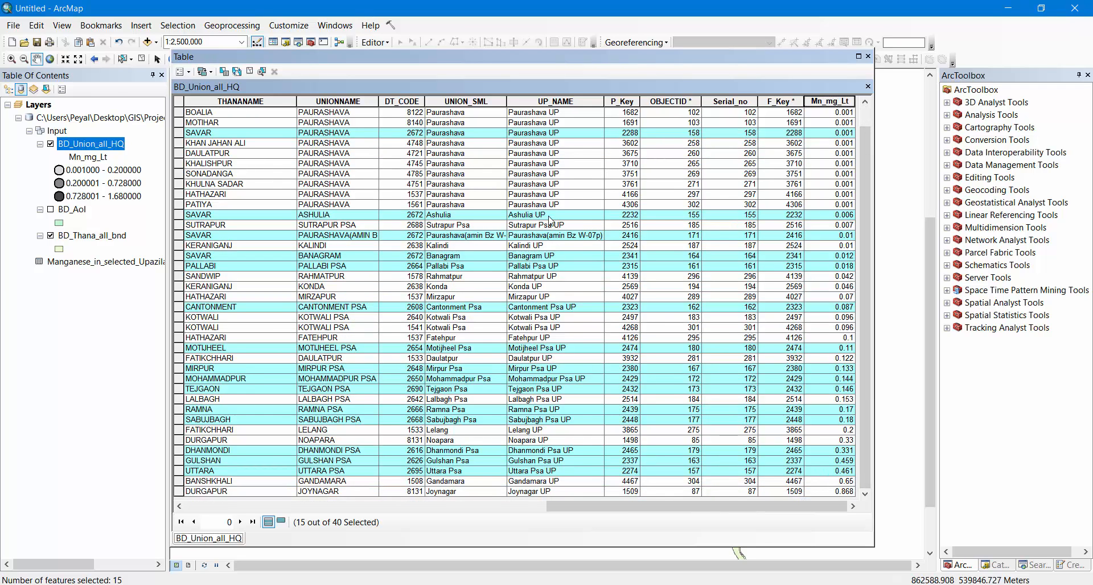
pyautogui.click(869, 56)
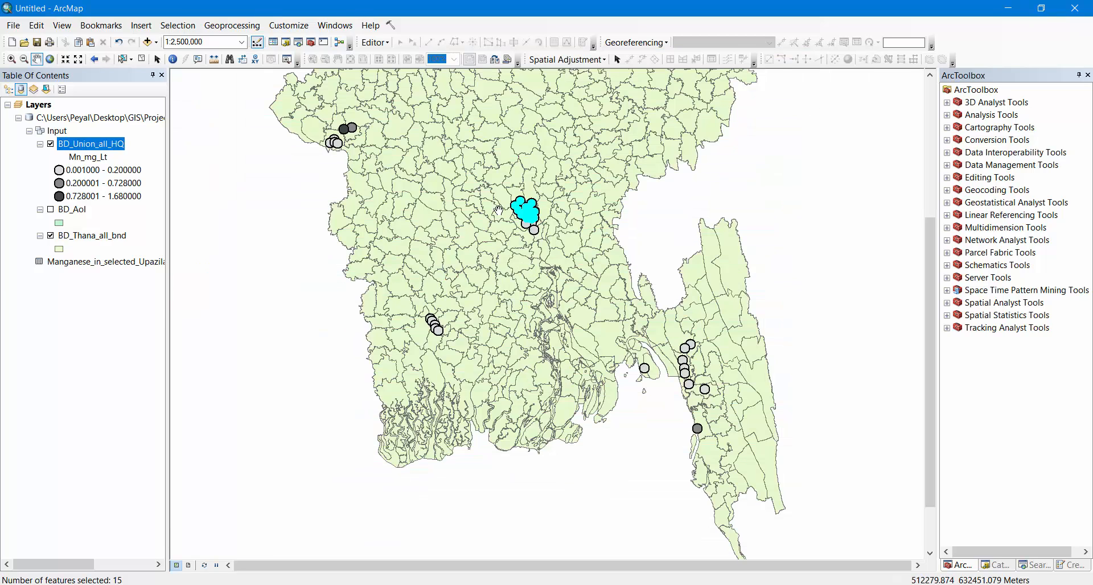
# Clear the definition query of the BD_Union_all_HQ layer and apply the change so all points are included again
pyautogui.scroll(3, 498, 211)
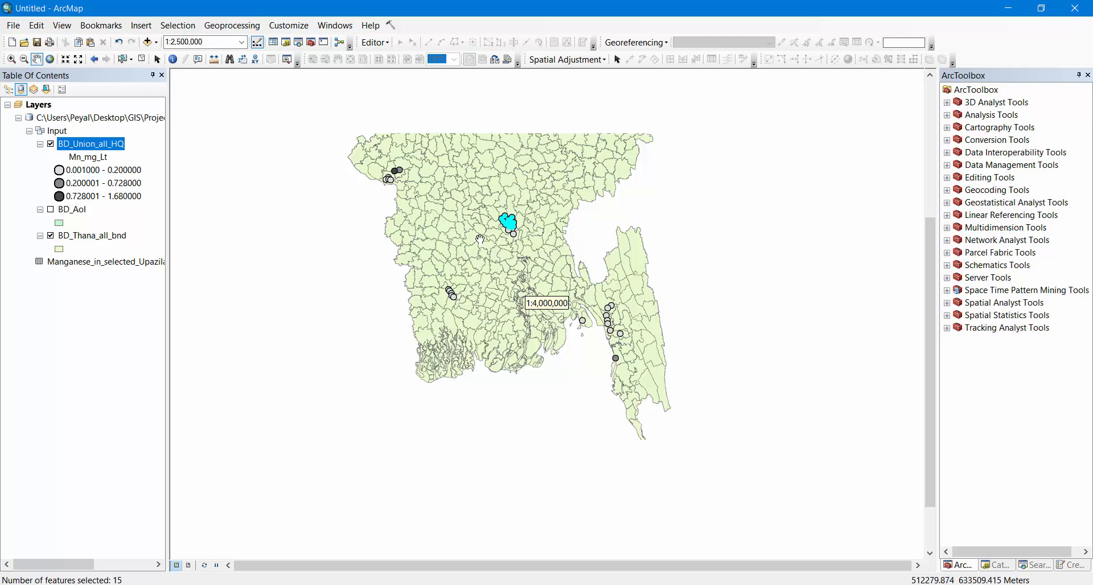
pyautogui.moveTo(514, 151); pyautogui.dragTo(527, 224)
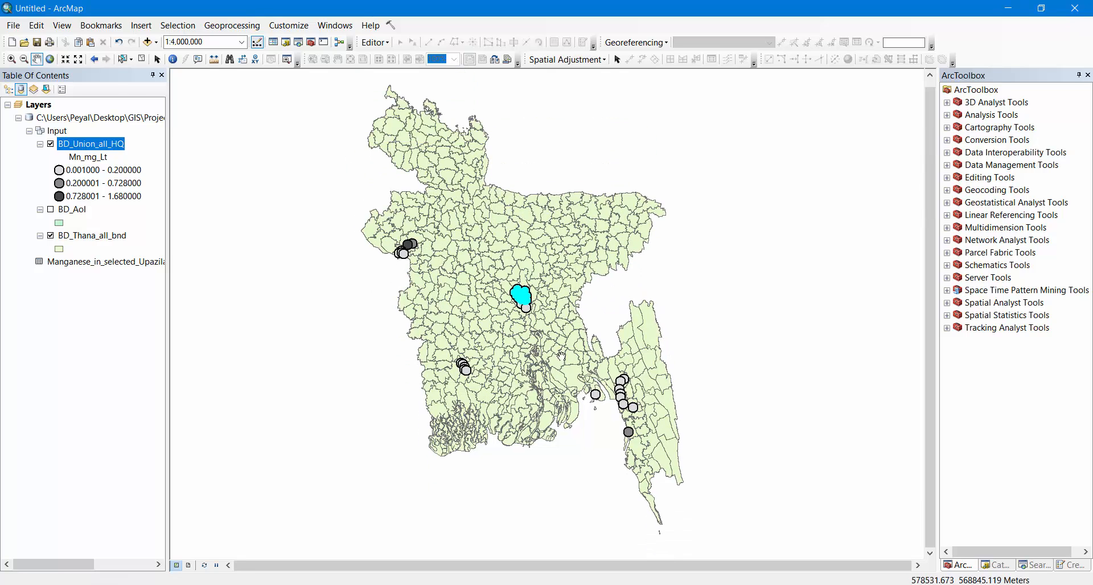
pyautogui.rightClick(77, 148)
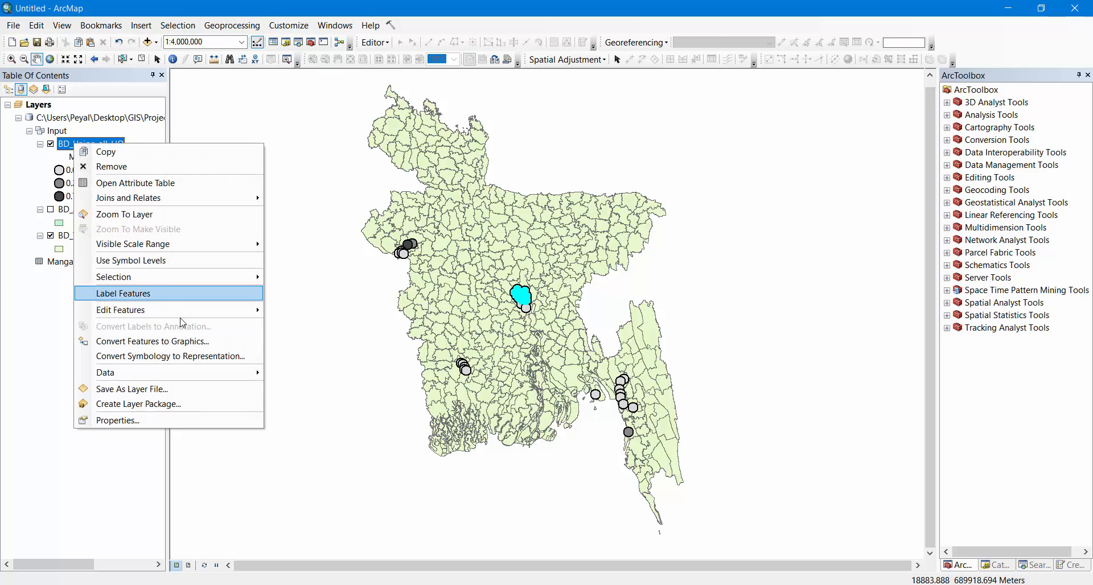
pyautogui.click(146, 419)
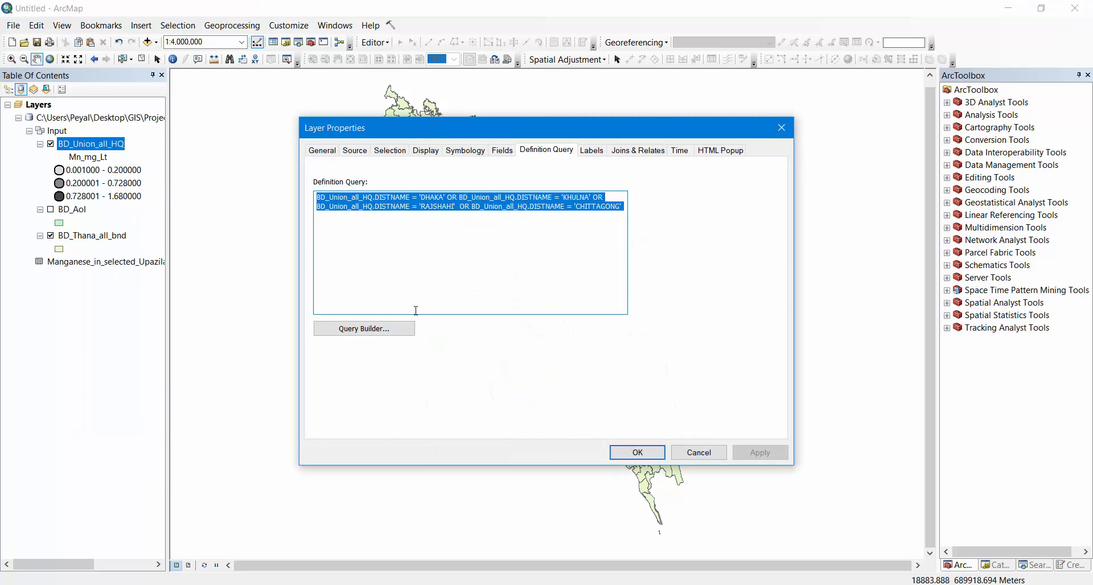
pyautogui.click(366, 329)
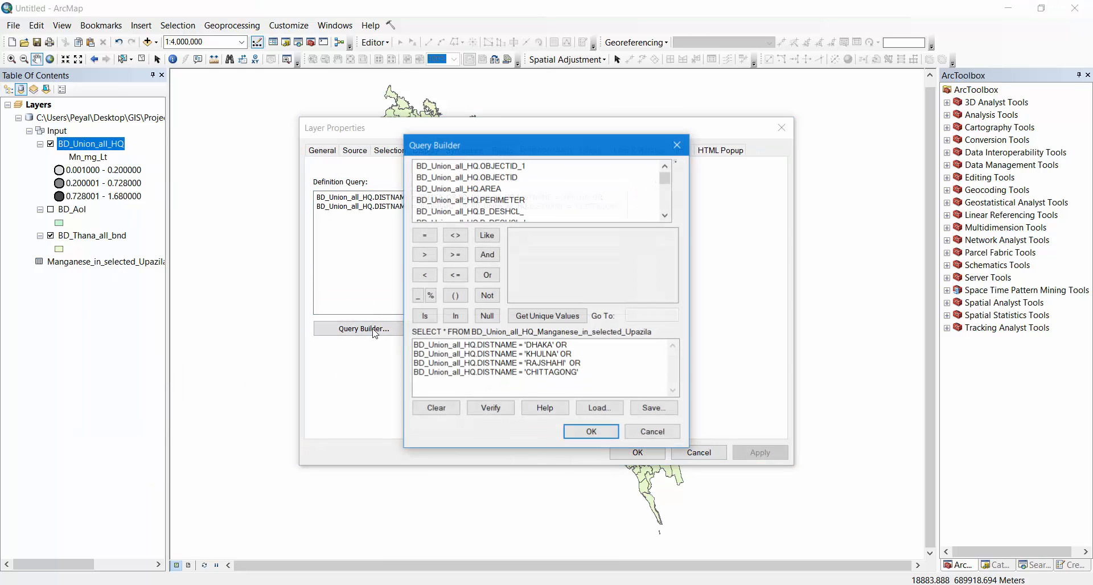
pyautogui.click(438, 410)
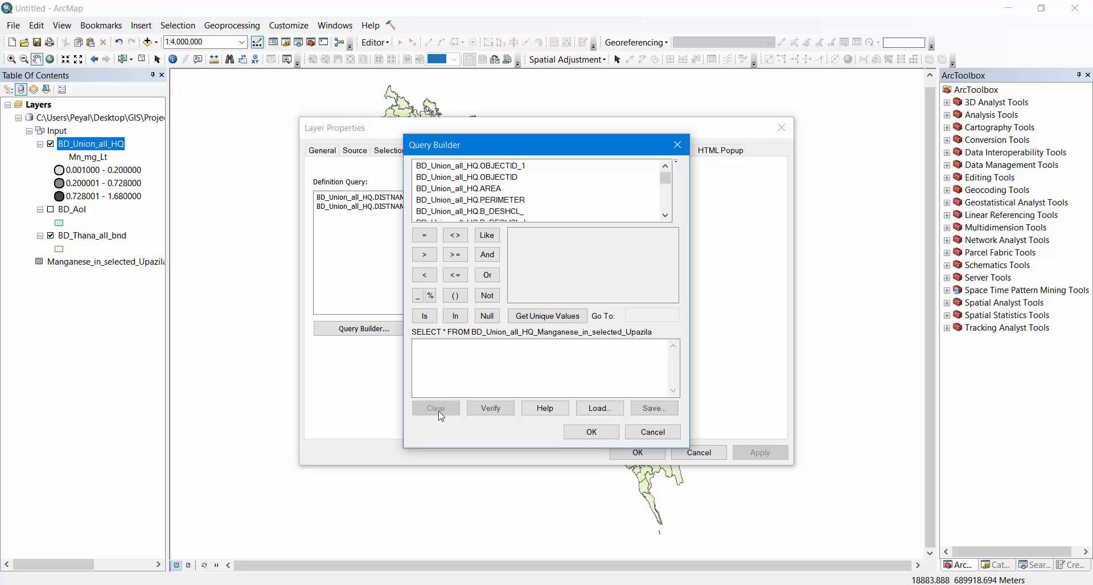
pyautogui.click(592, 433)
pyautogui.click(636, 453)
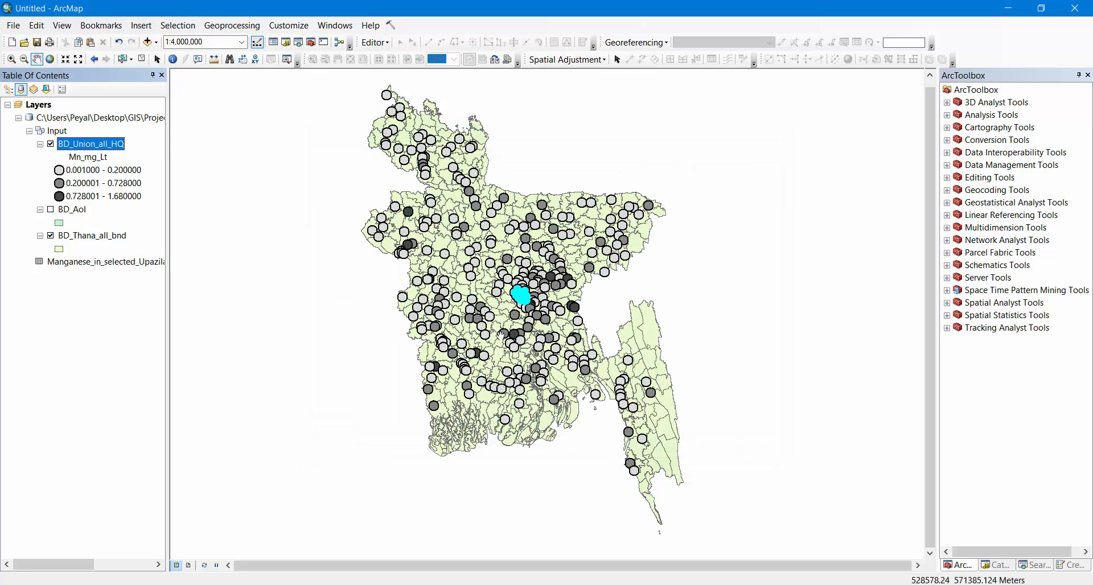
# Clear the selected records in the BD_Union_all_HQ attribute table and close the table
pyautogui.rightClick(78, 147)
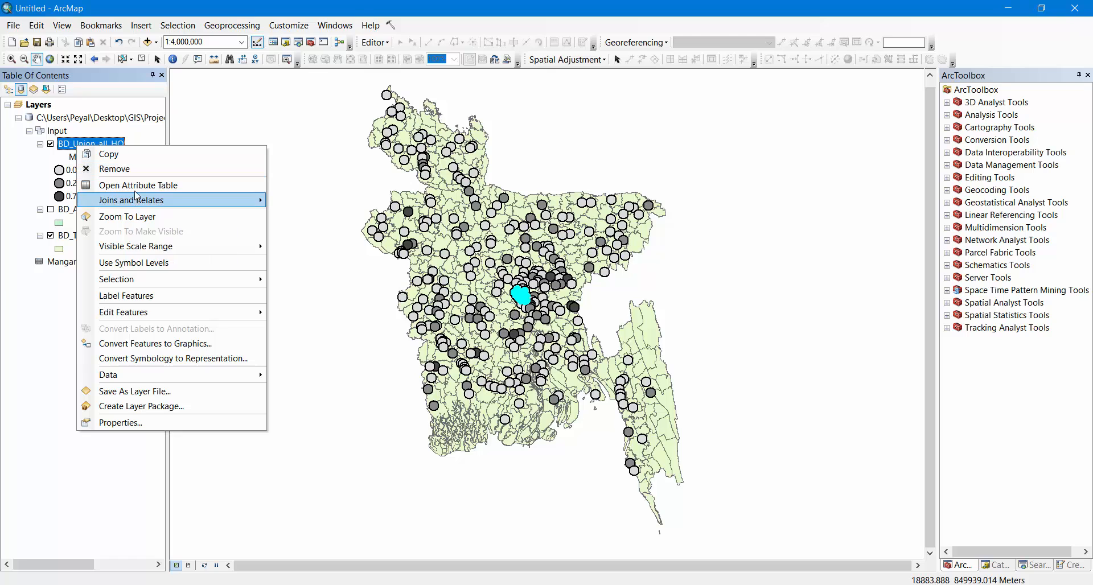
pyautogui.click(137, 185)
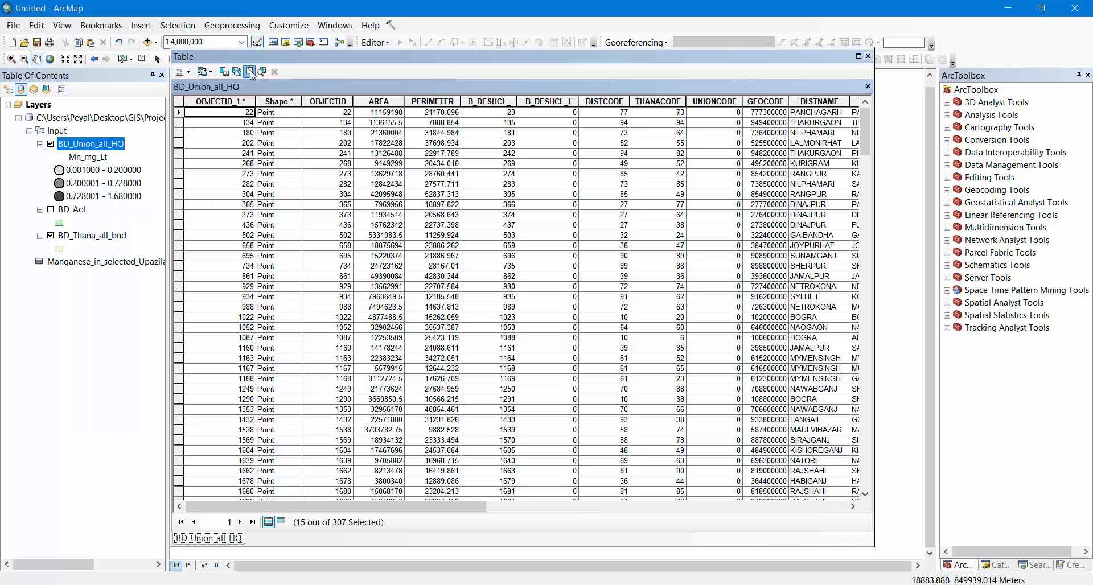
pyautogui.click(250, 72)
pyautogui.click(868, 57)
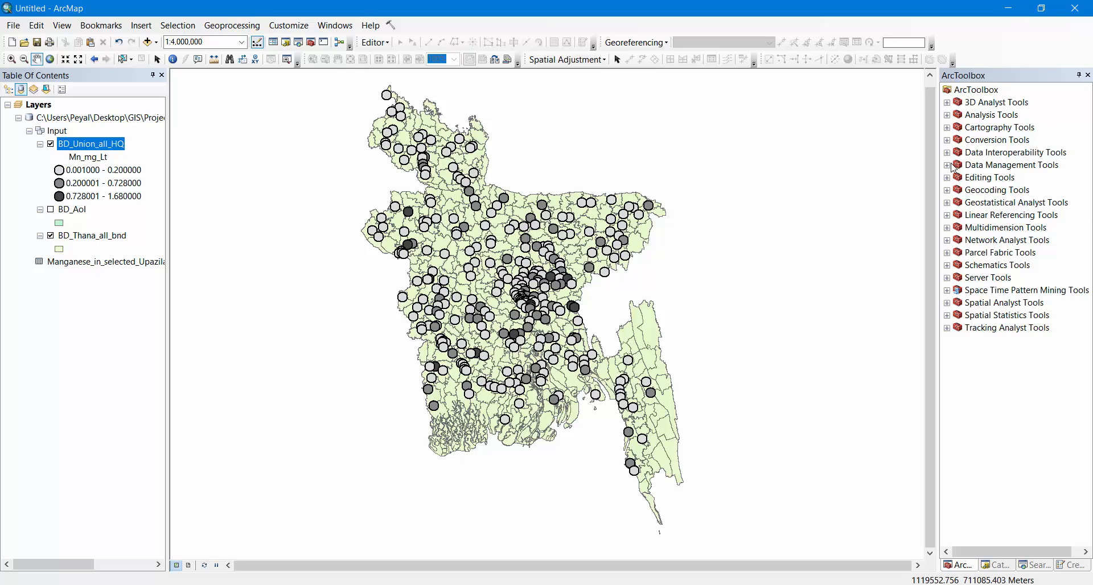
# Open the IDW interpolation tool from the Spatial Analyst toolset
pyautogui.click(948, 166)
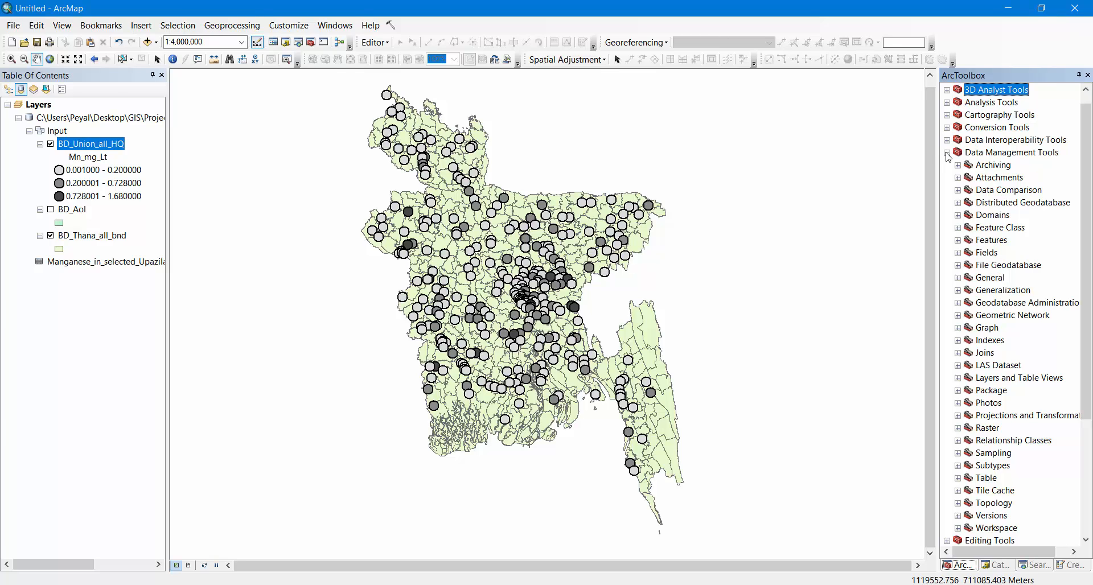
pyautogui.click(948, 102)
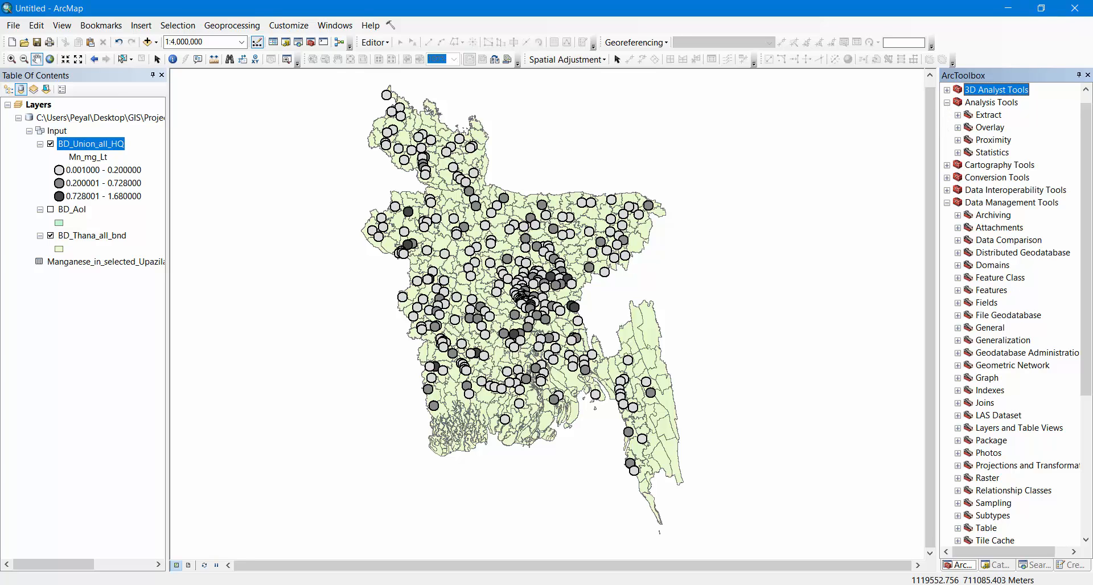
pyautogui.click(988, 117)
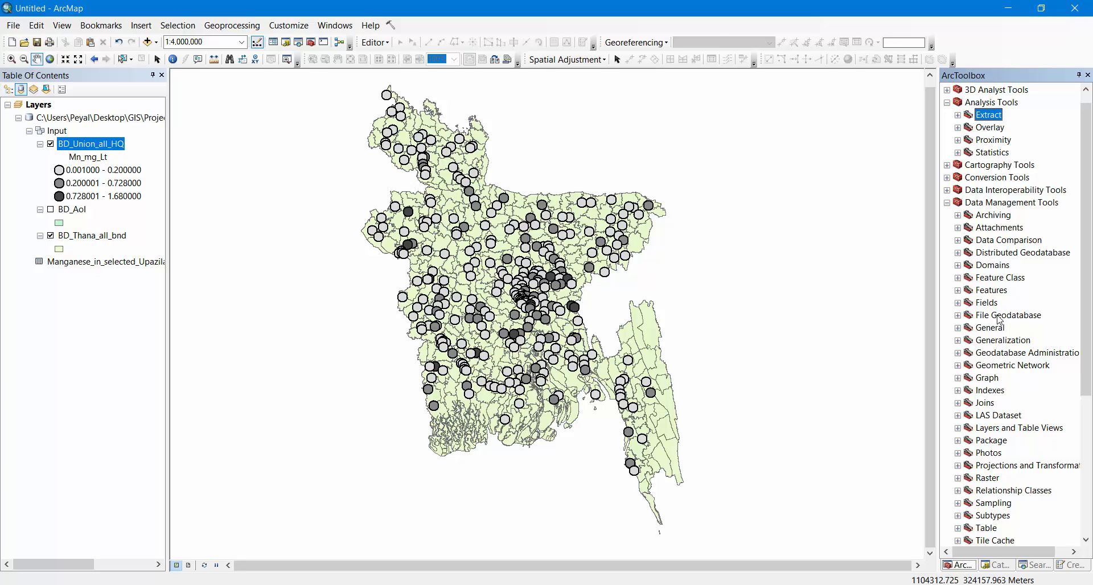
pyautogui.scroll(-2, 1001, 320)
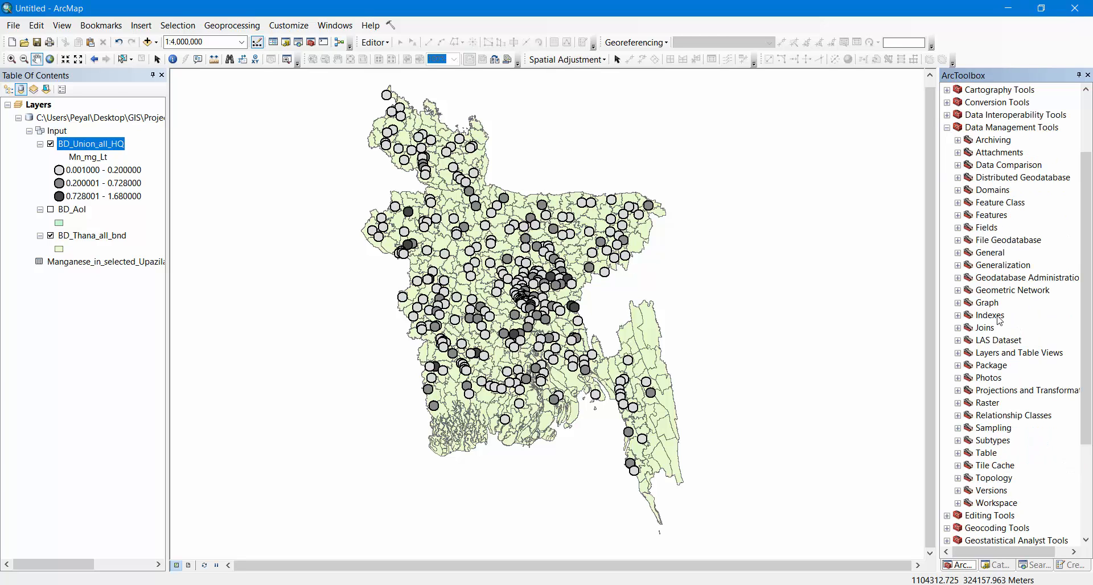
pyautogui.scroll(-4, 1000, 320)
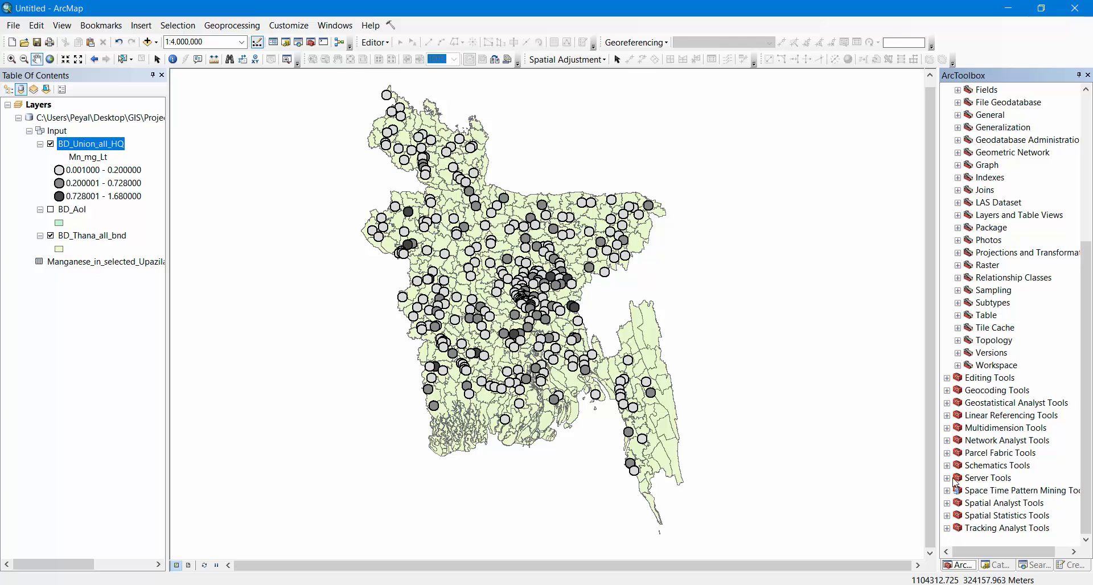
pyautogui.click(947, 503)
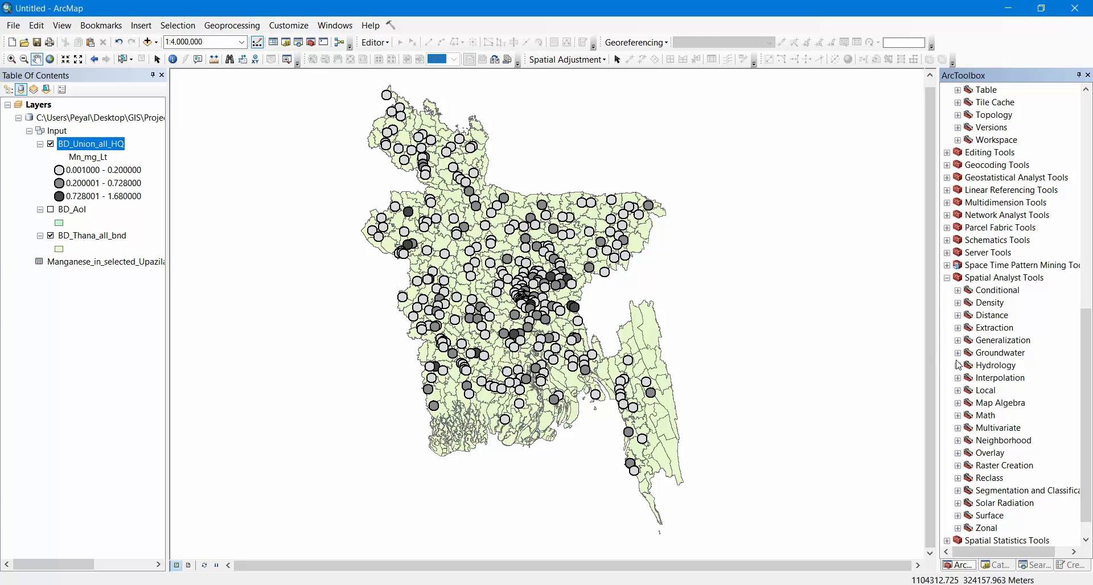
pyautogui.click(958, 378)
pyautogui.click(998, 391)
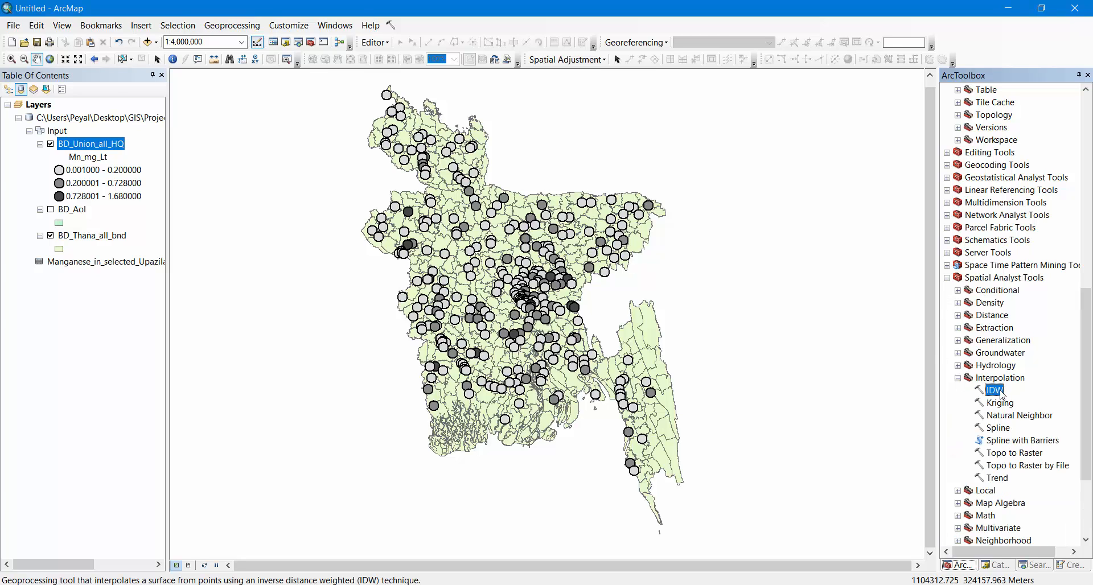
pyautogui.doubleClick(997, 390)
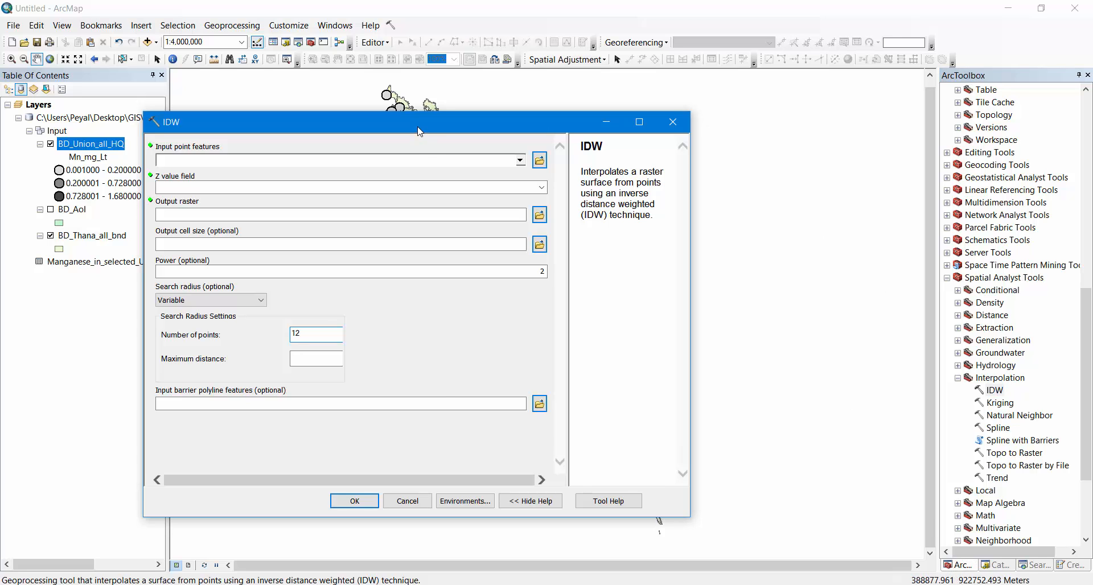
pyautogui.moveTo(419, 131); pyautogui.dragTo(752, 150)
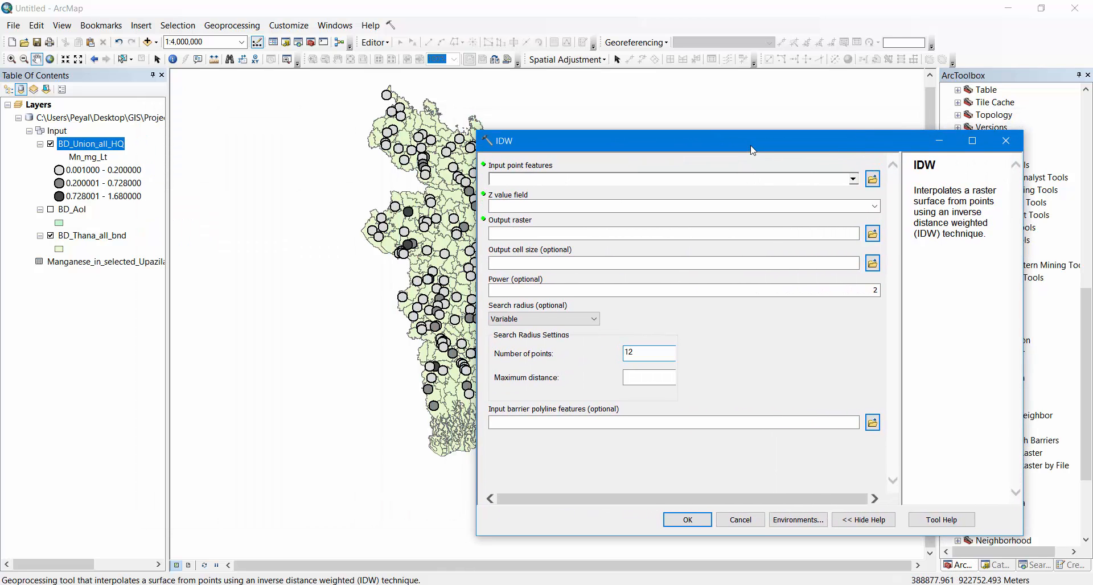
# Set BD_Union_all_HQ as the IDW input point features and Manganese_in_selected_Upazila.Mn_mg_Lt as the Z value field
pyautogui.click(853, 179)
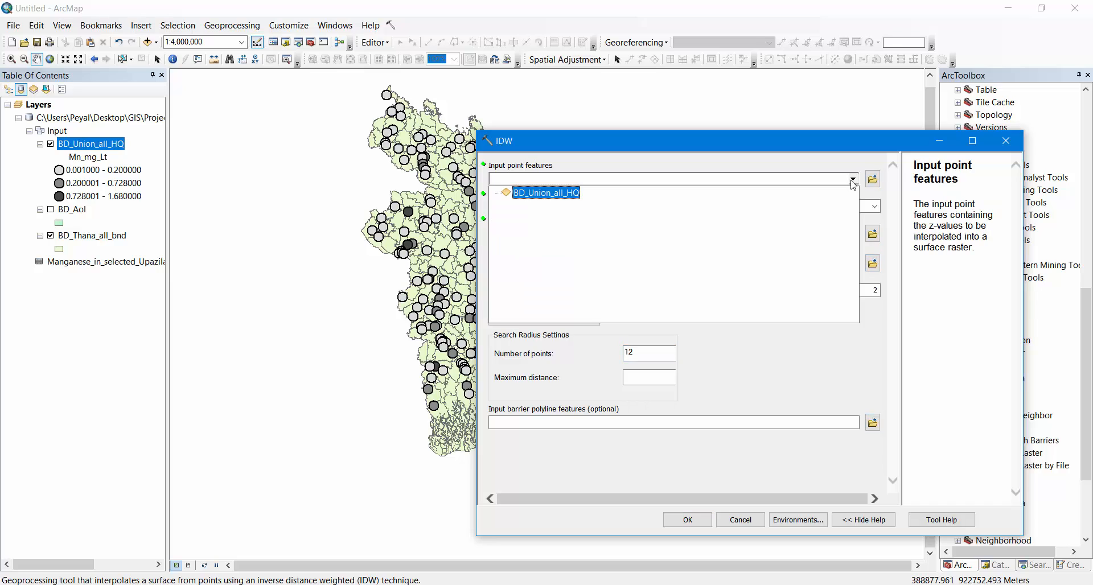
pyautogui.click(551, 197)
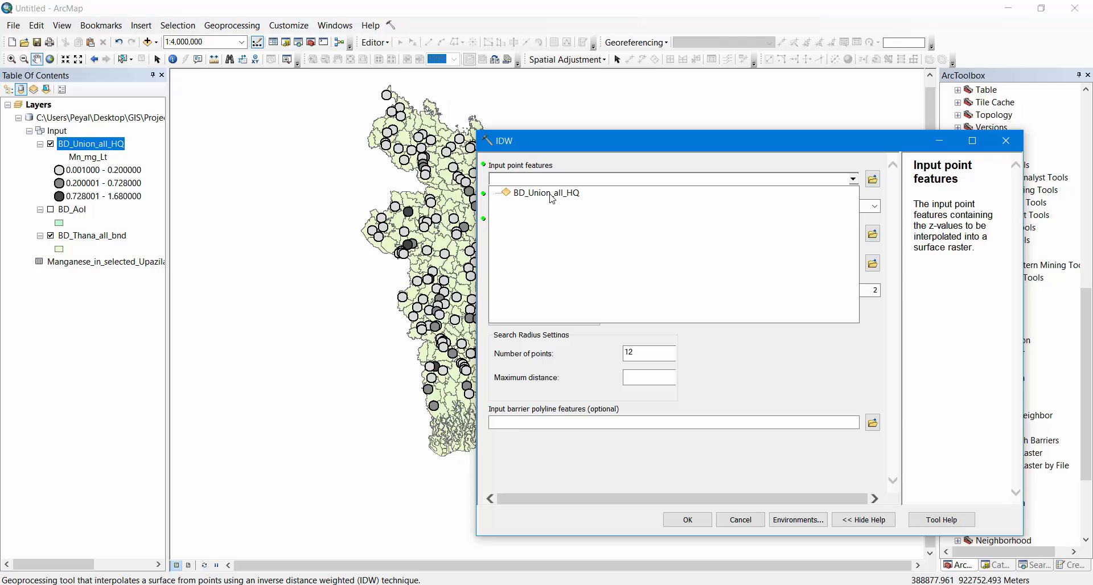
pyautogui.click(546, 193)
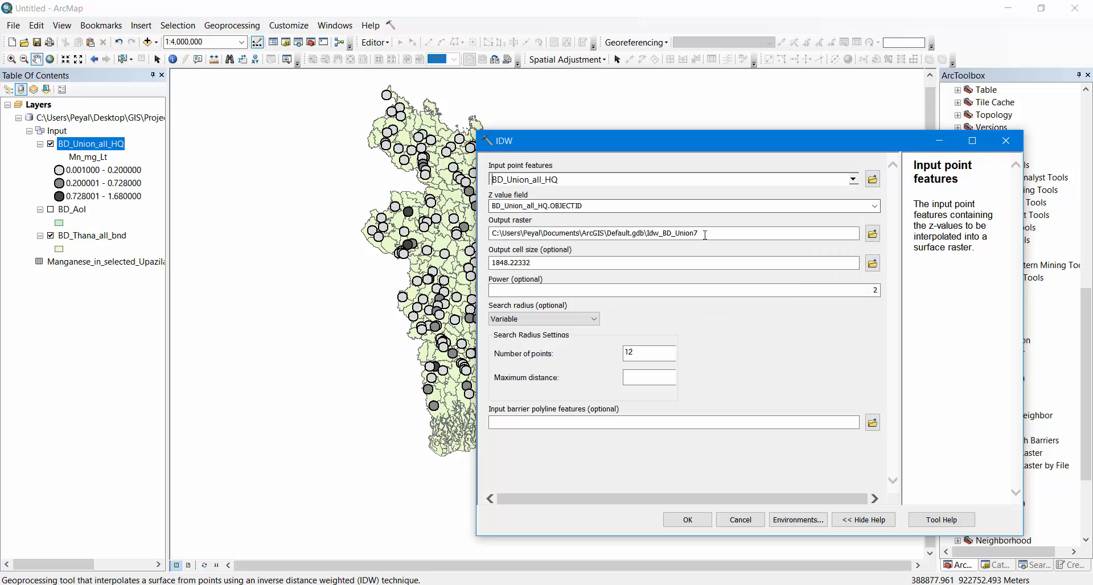
pyautogui.click(878, 208)
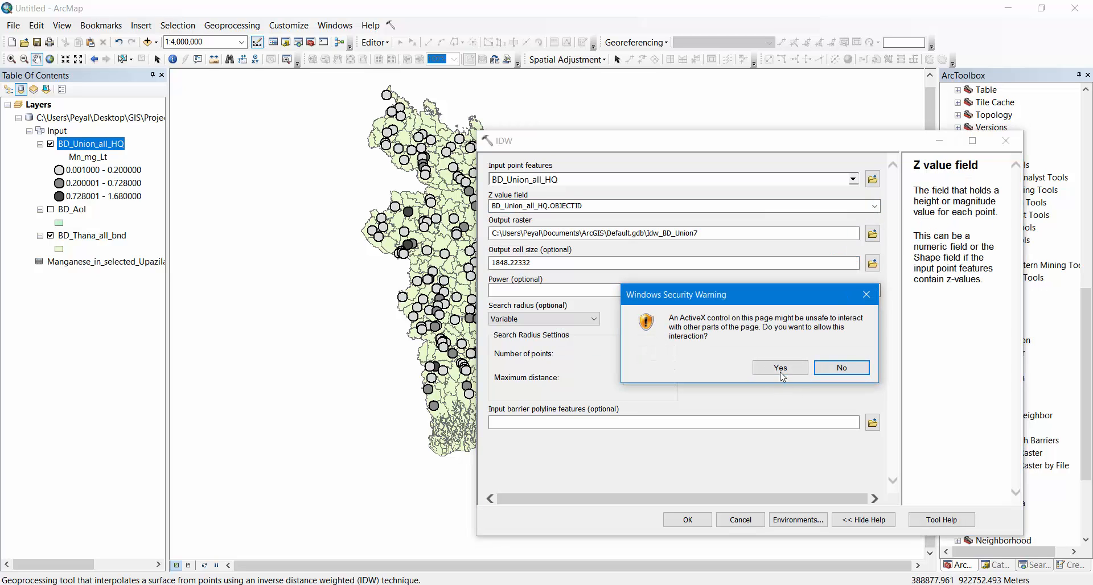
pyautogui.click(781, 370)
pyautogui.click(874, 206)
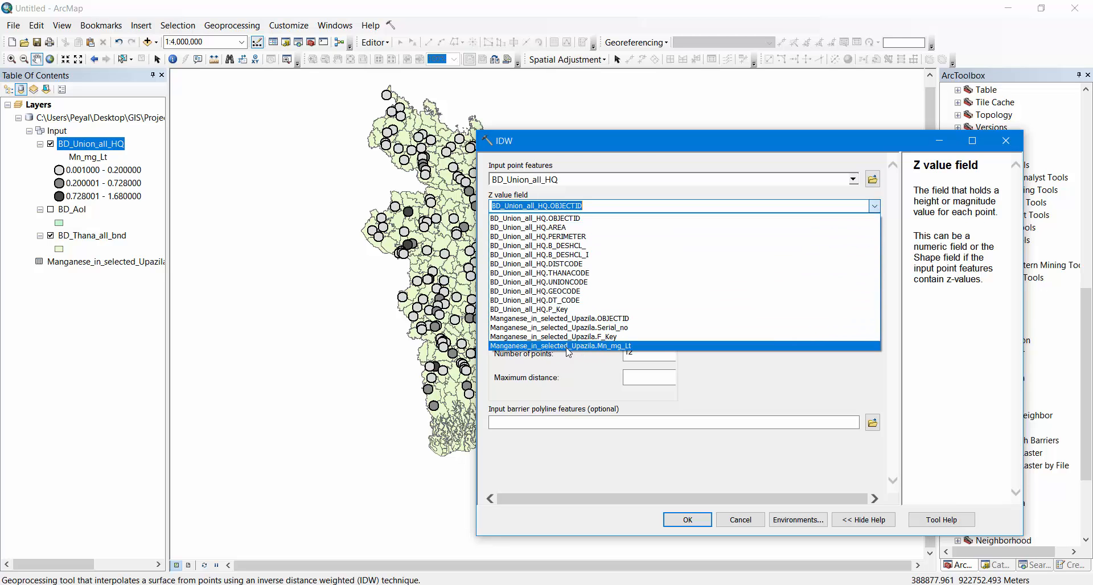
pyautogui.click(640, 346)
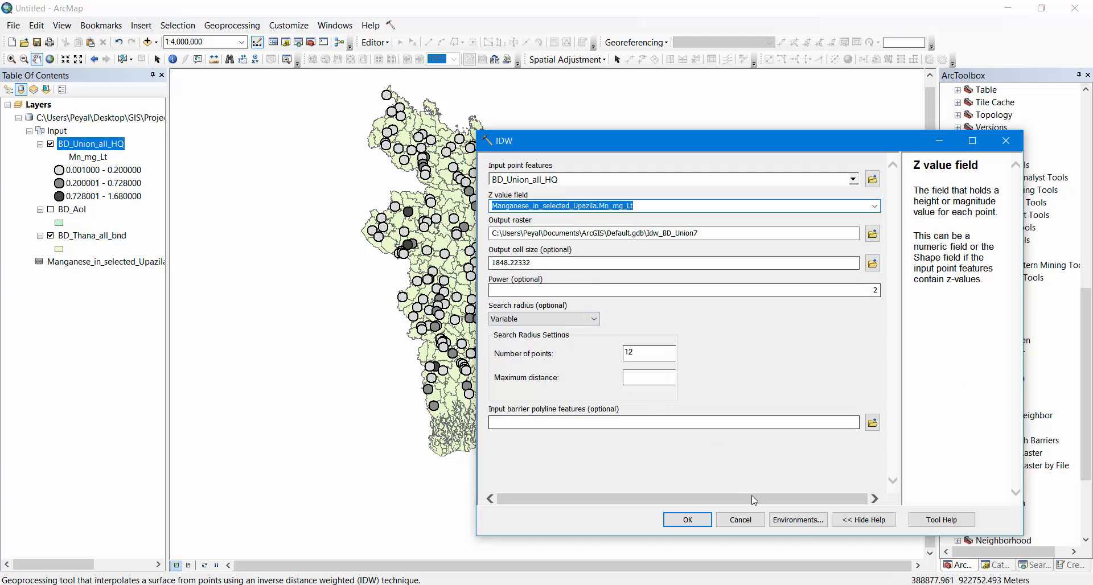
# In the IDW environment settings, set the processing extent to Same as layer BD_AoI
pyautogui.click(797, 520)
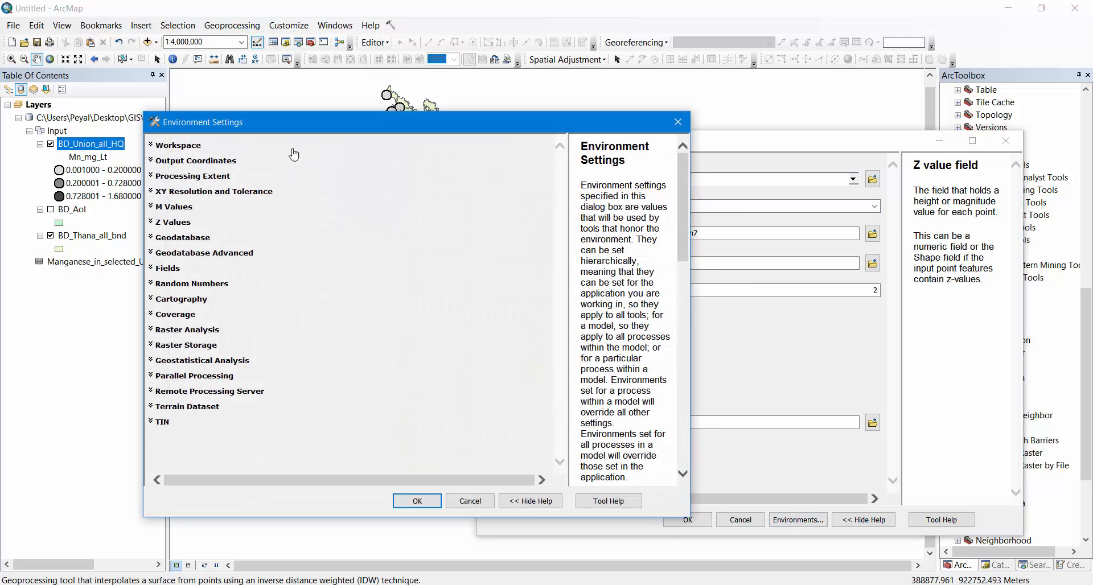
pyautogui.moveTo(351, 135); pyautogui.dragTo(685, 140)
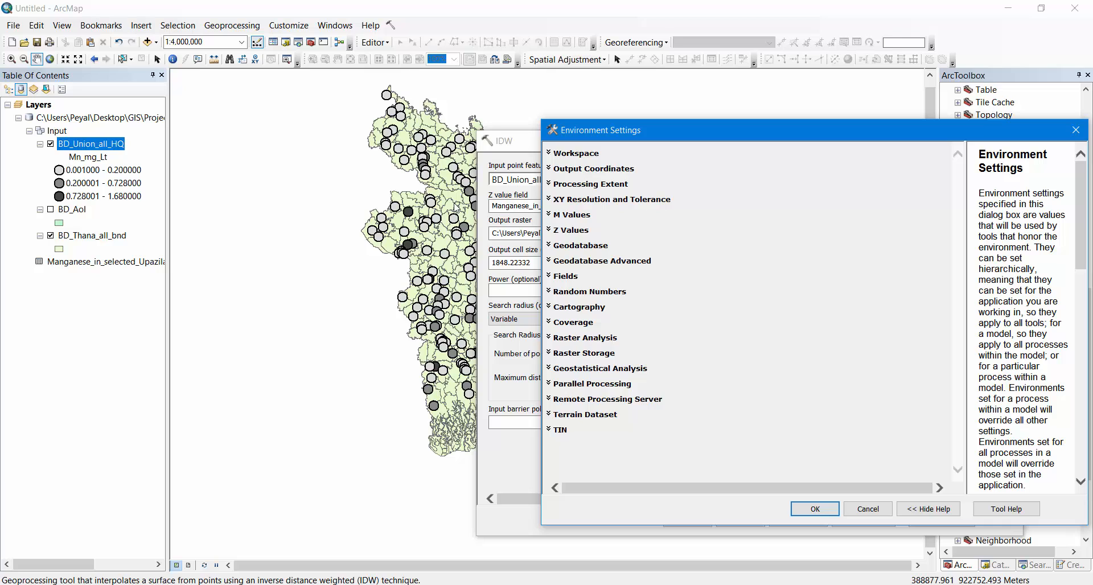
pyautogui.click(549, 153)
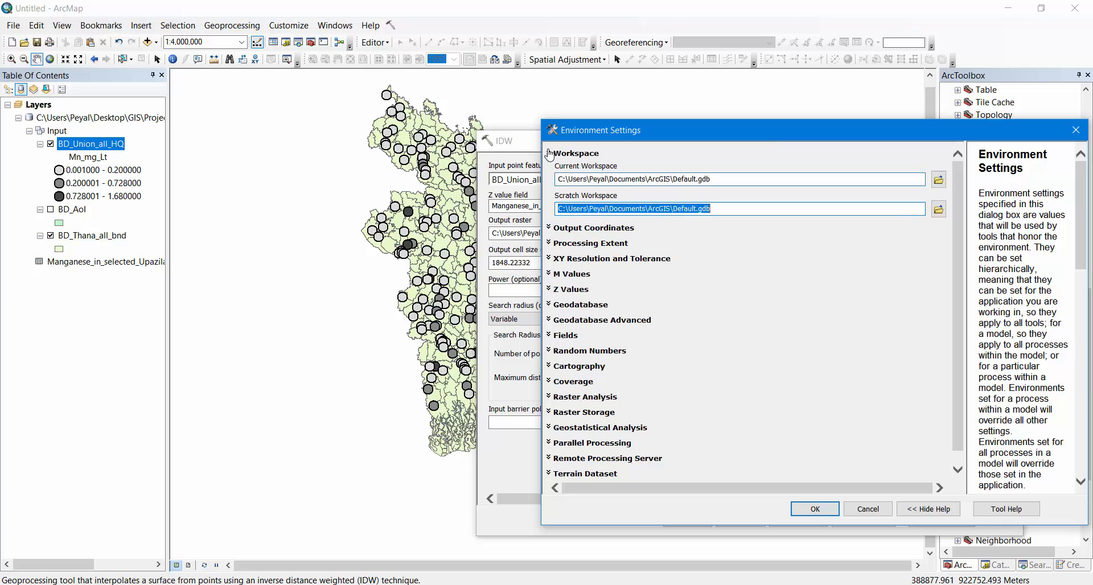
pyautogui.click(549, 152)
pyautogui.click(550, 169)
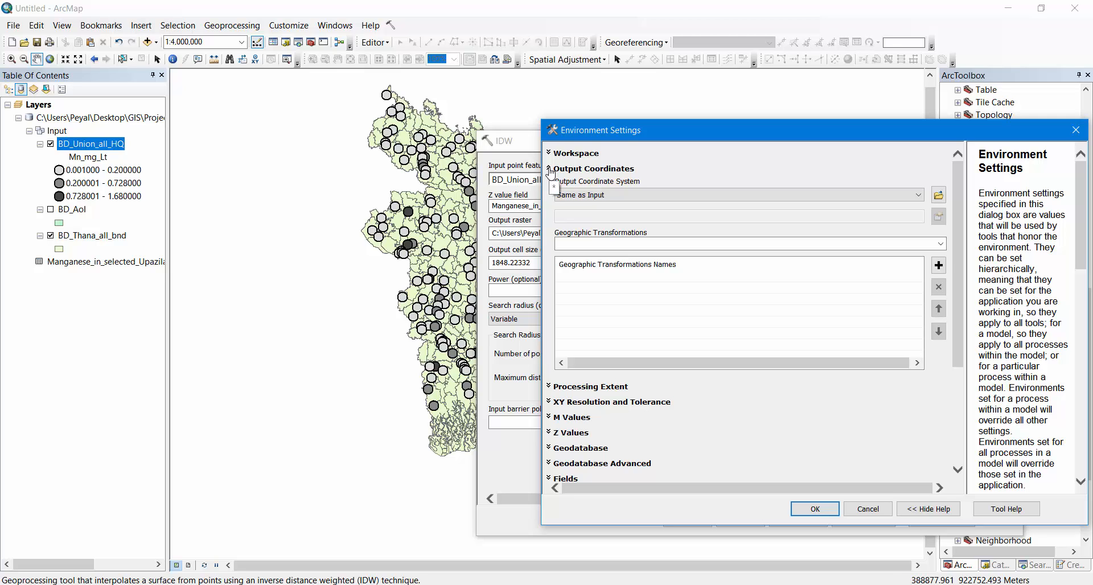
pyautogui.click(550, 169)
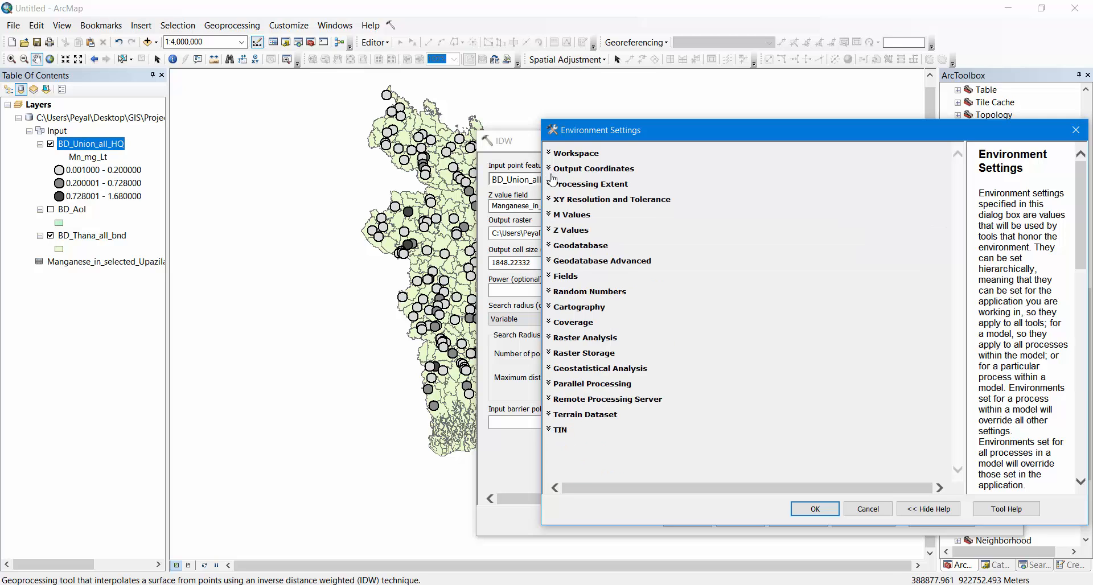
pyautogui.click(550, 185)
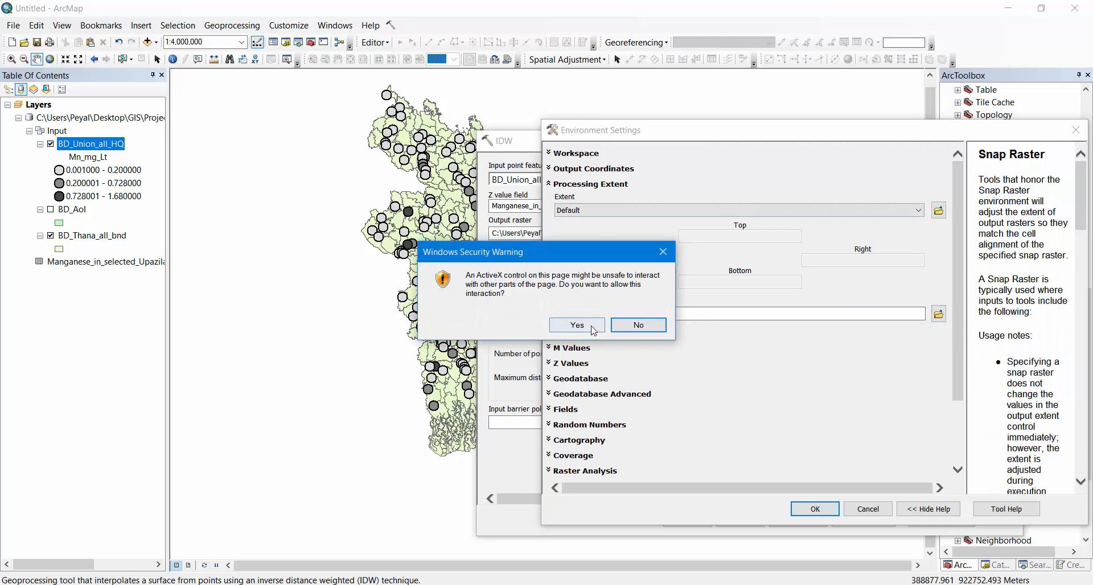
pyautogui.click(640, 326)
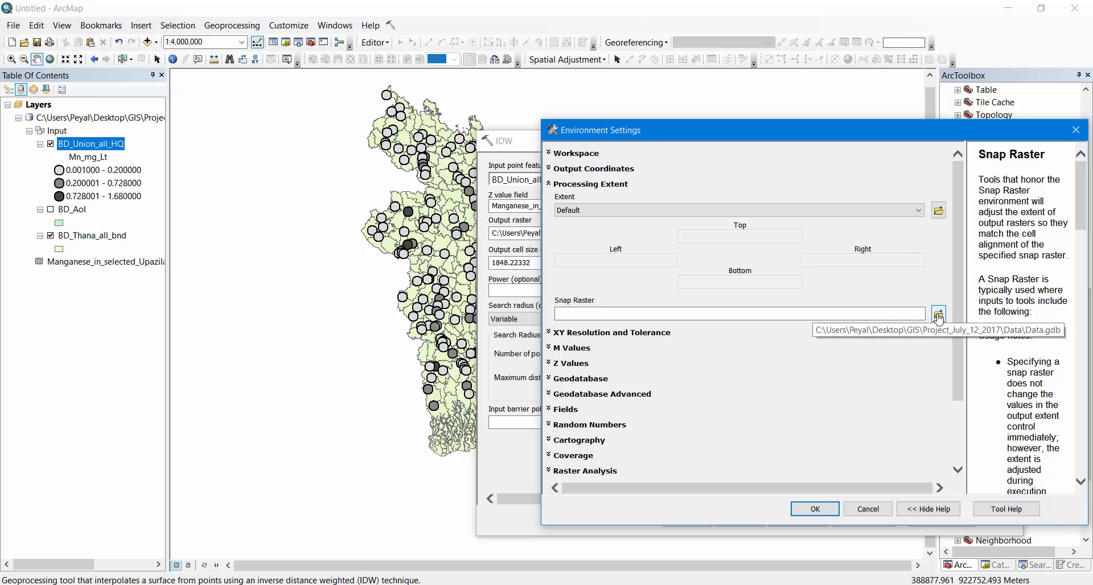
pyautogui.click(854, 211)
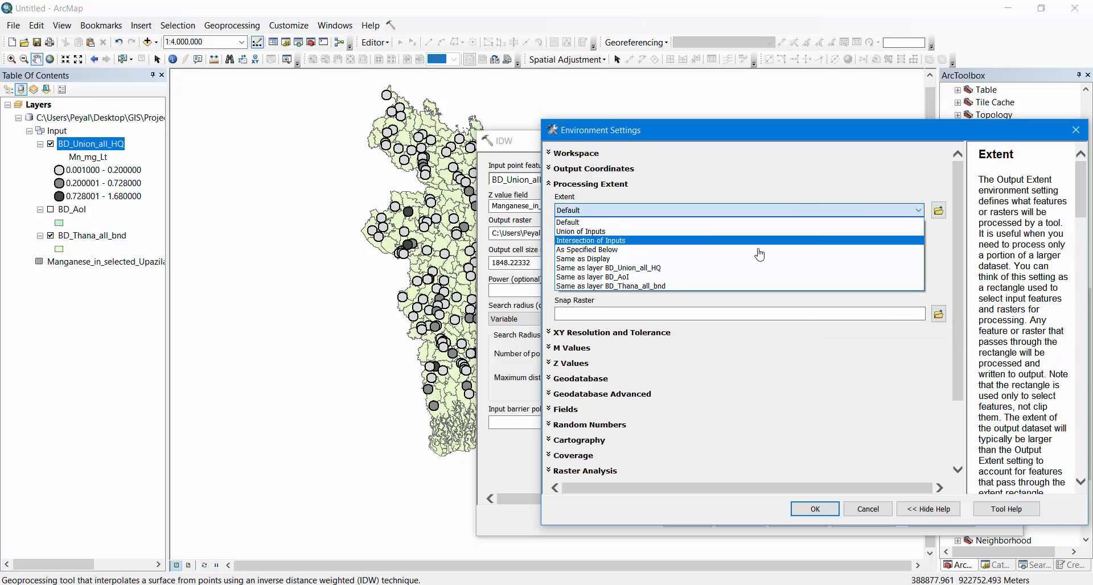
pyautogui.click(611, 278)
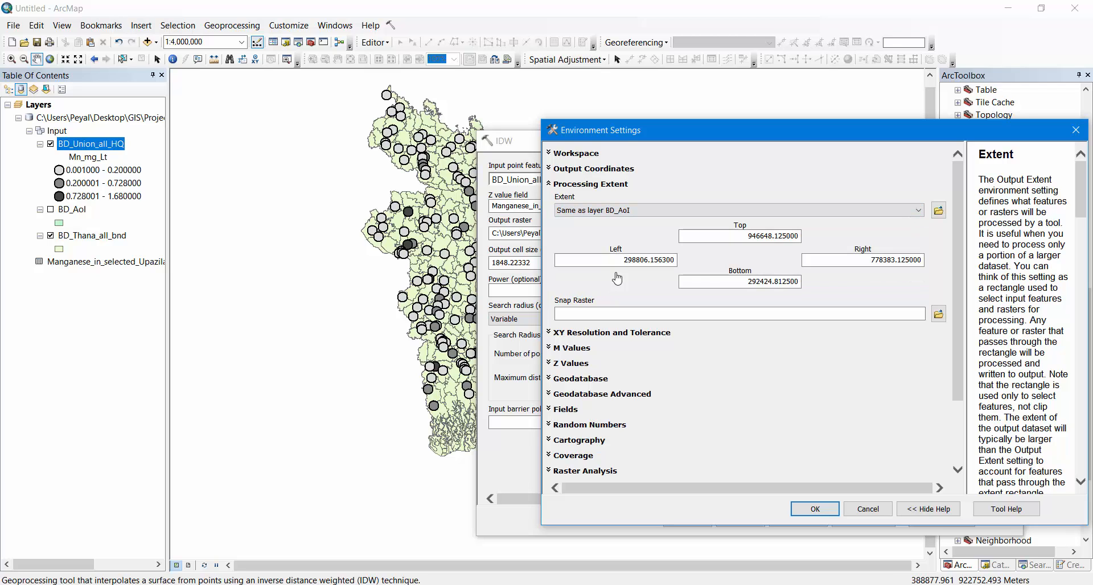
# Set the raster analysis mask to BD_AoI and keep the cell size at Maximum of Inputs
pyautogui.scroll(-3, 636, 360)
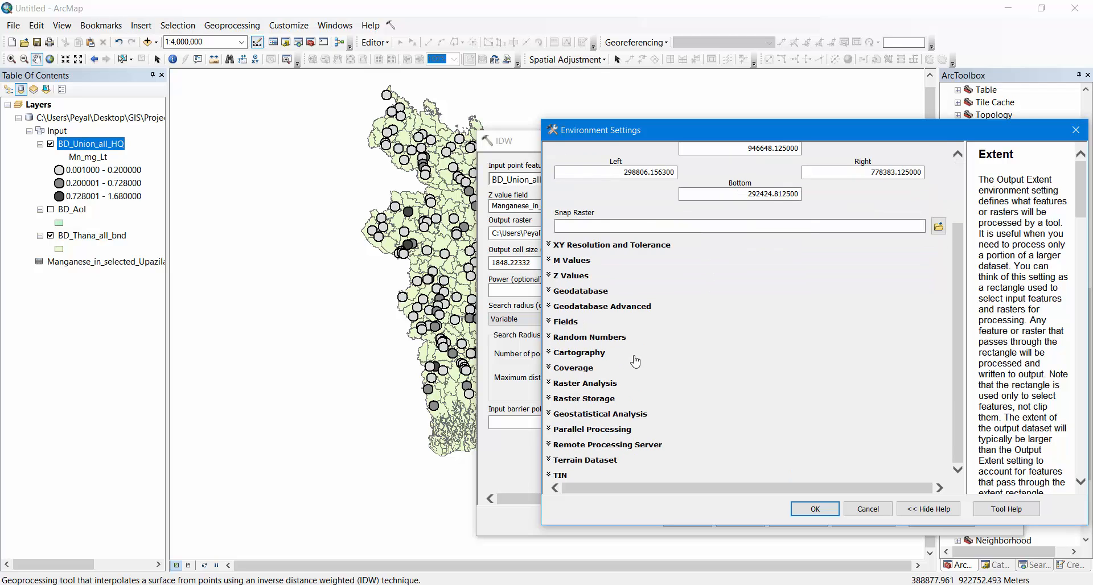
pyautogui.click(551, 414)
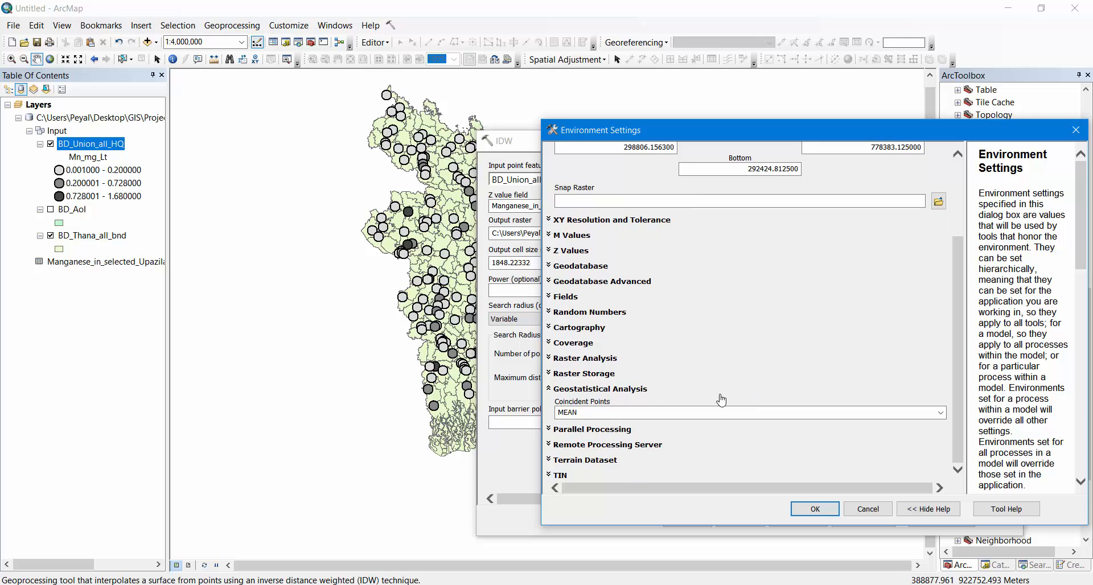
pyautogui.click(549, 359)
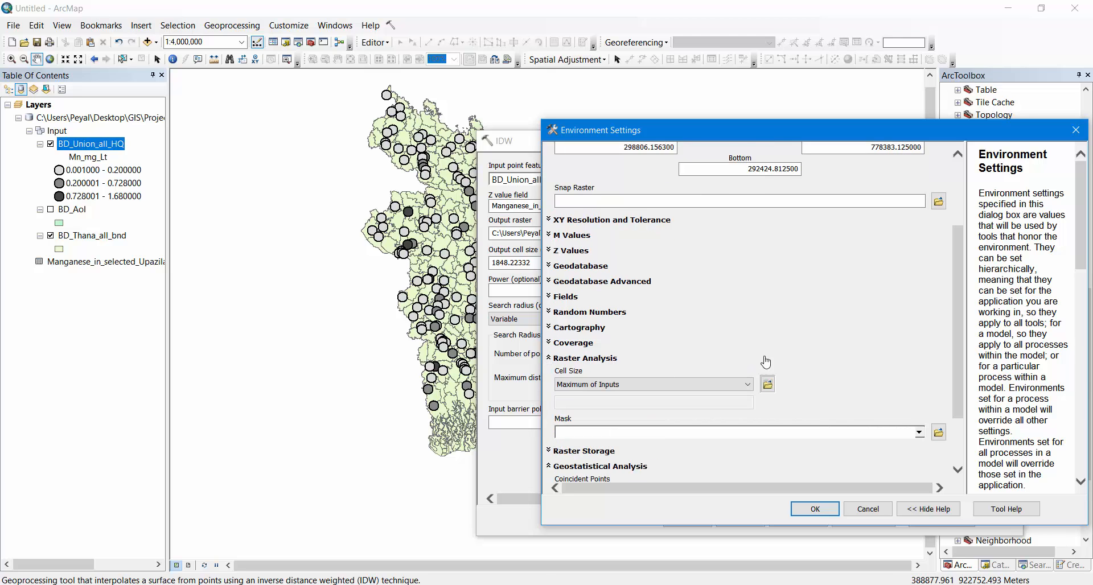
pyautogui.click(919, 355)
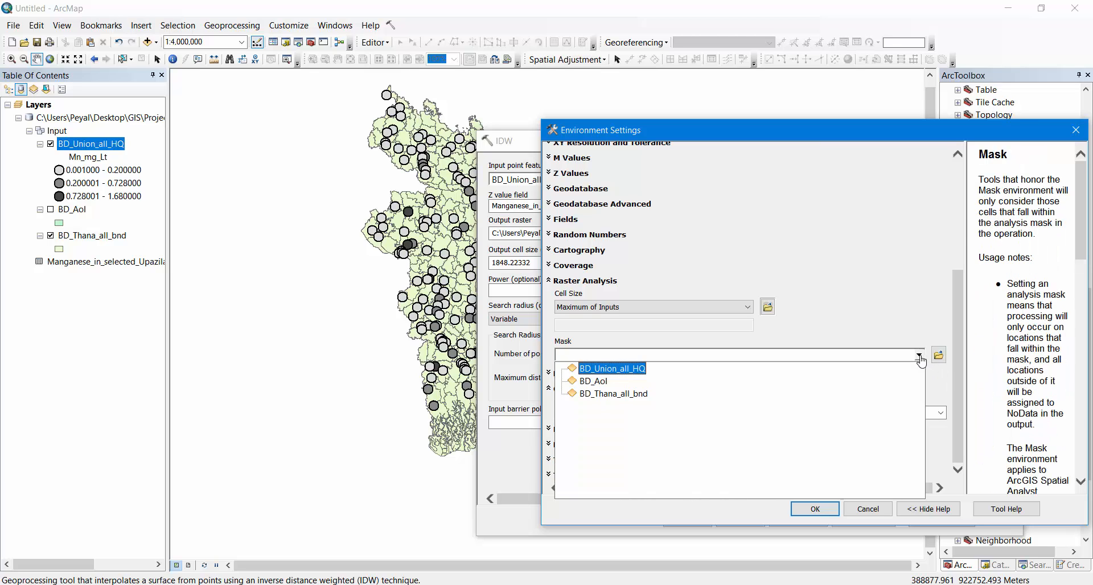
pyautogui.click(590, 383)
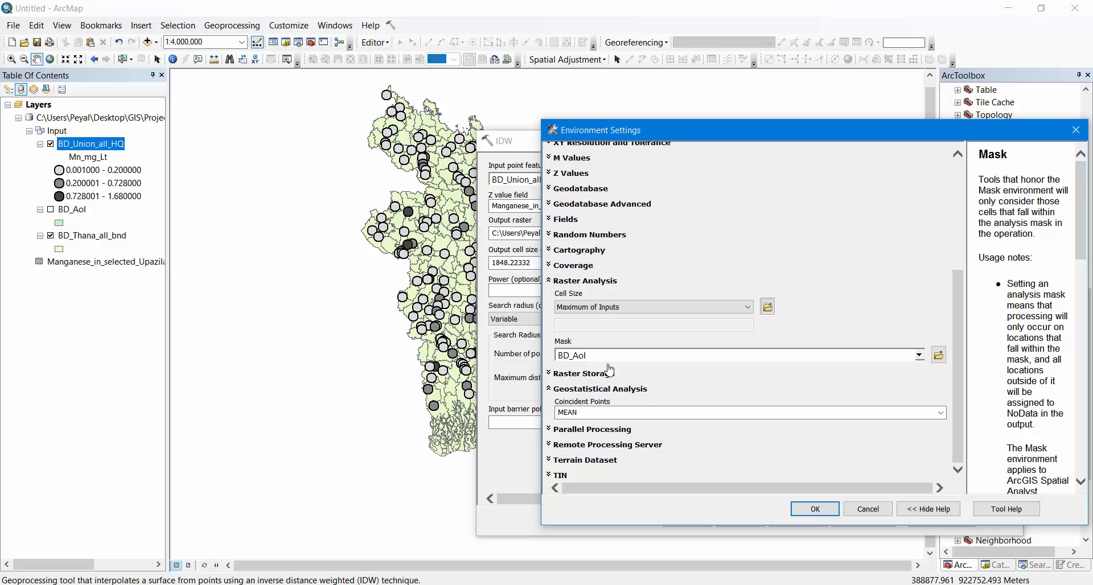
pyautogui.click(550, 374)
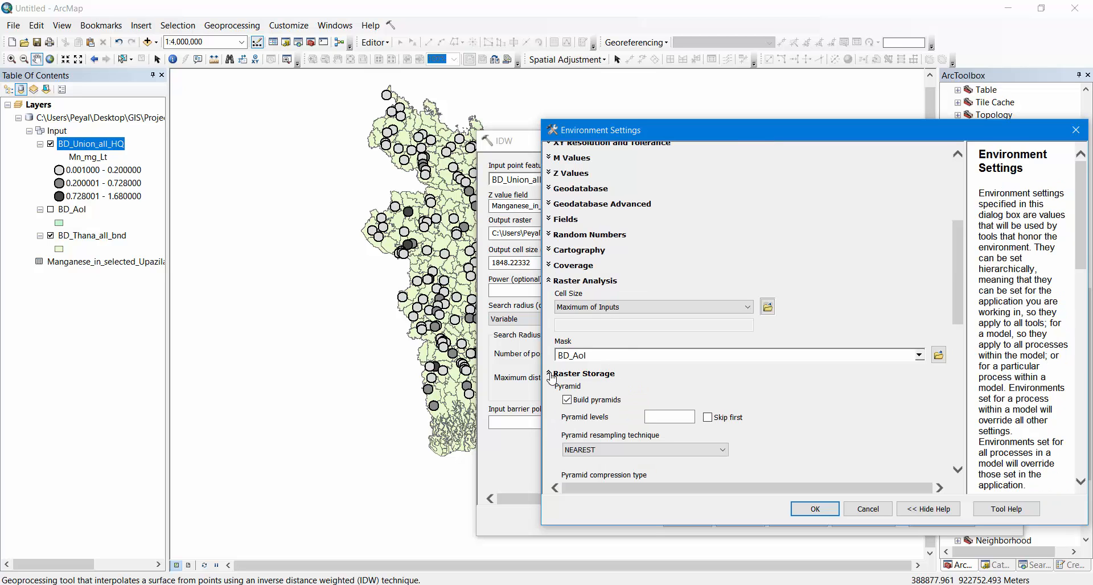
pyautogui.click(550, 374)
pyautogui.click(601, 307)
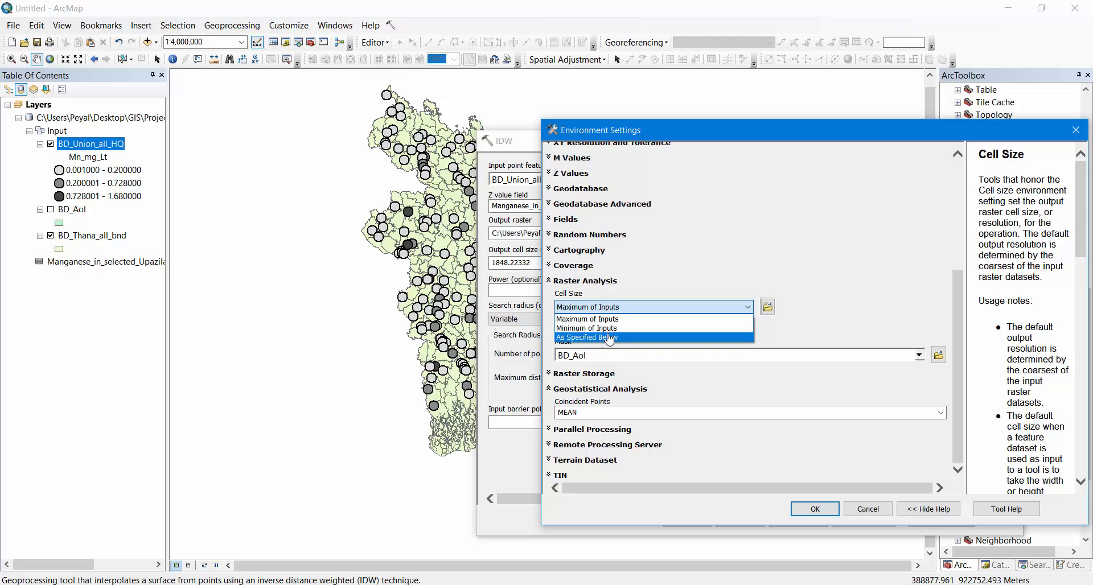
pyautogui.click(627, 303)
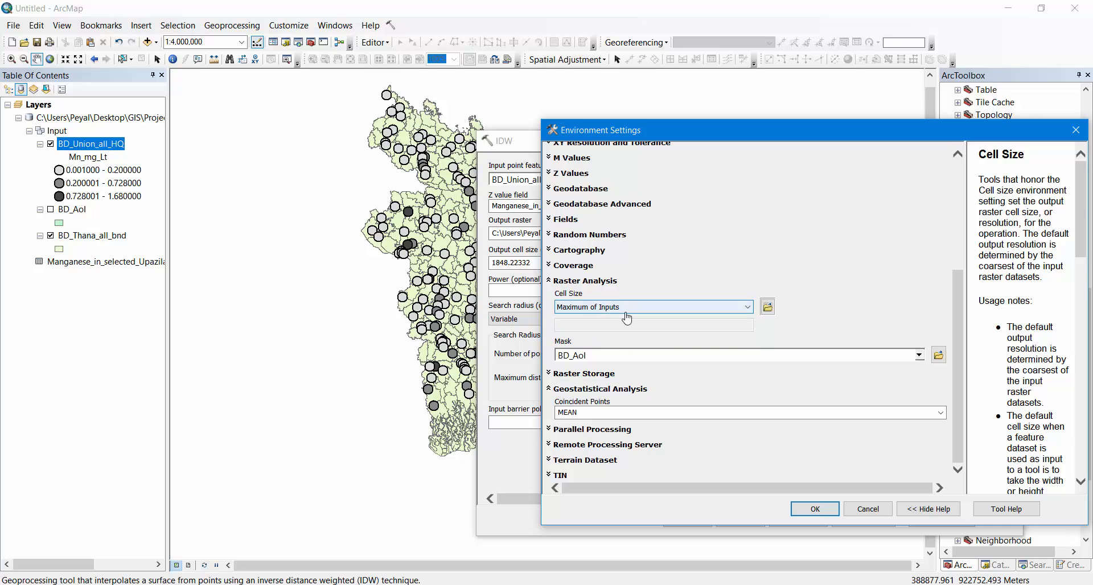
pyautogui.scroll(1, 627, 310)
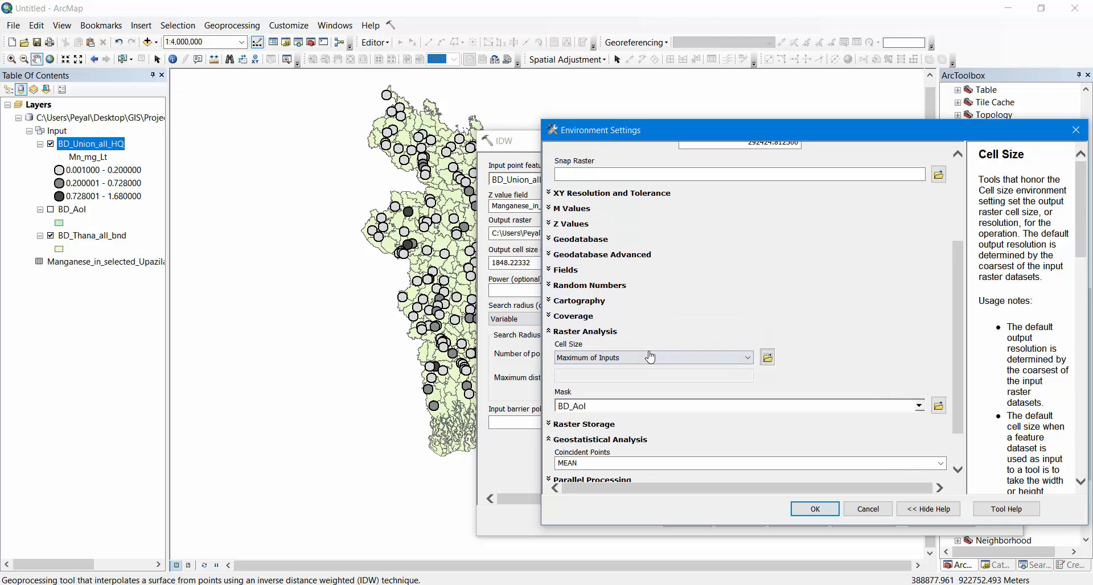
# Accept the environment settings, run the IDW interpolation and close its completion report
pyautogui.click(818, 509)
pyautogui.click(688, 520)
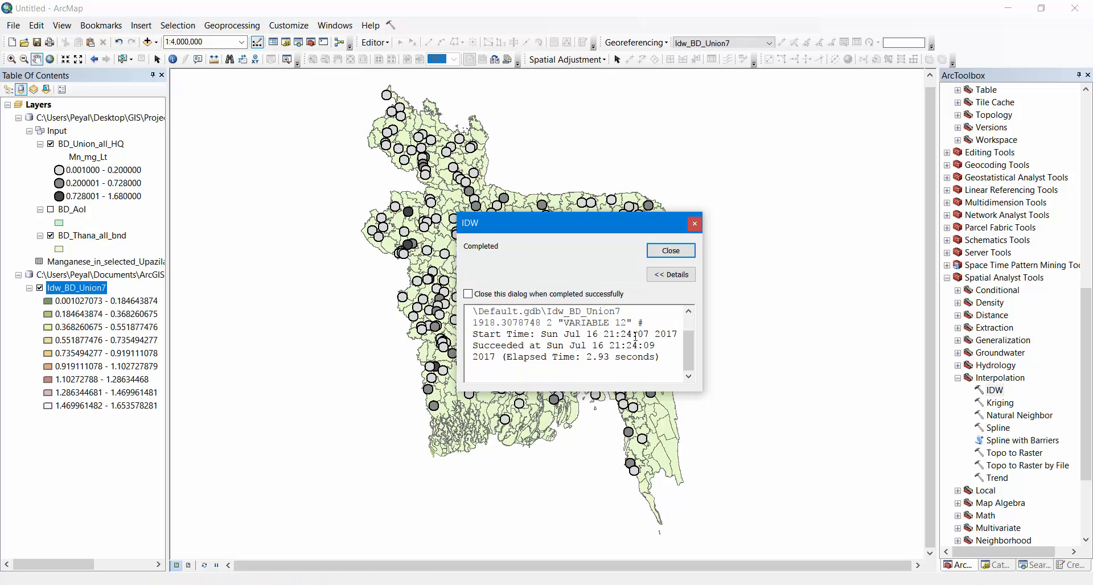
pyautogui.click(669, 251)
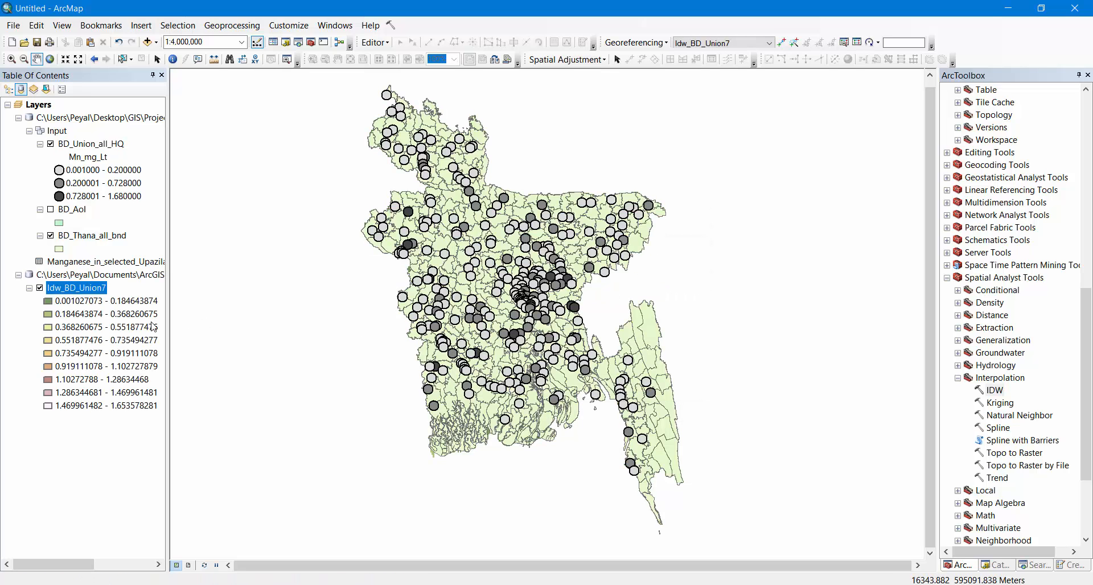
# Hide the BD_Union_all_HQ and BD_Thana_all_bnd layers to expose the interpolated raster
pyautogui.click(51, 144)
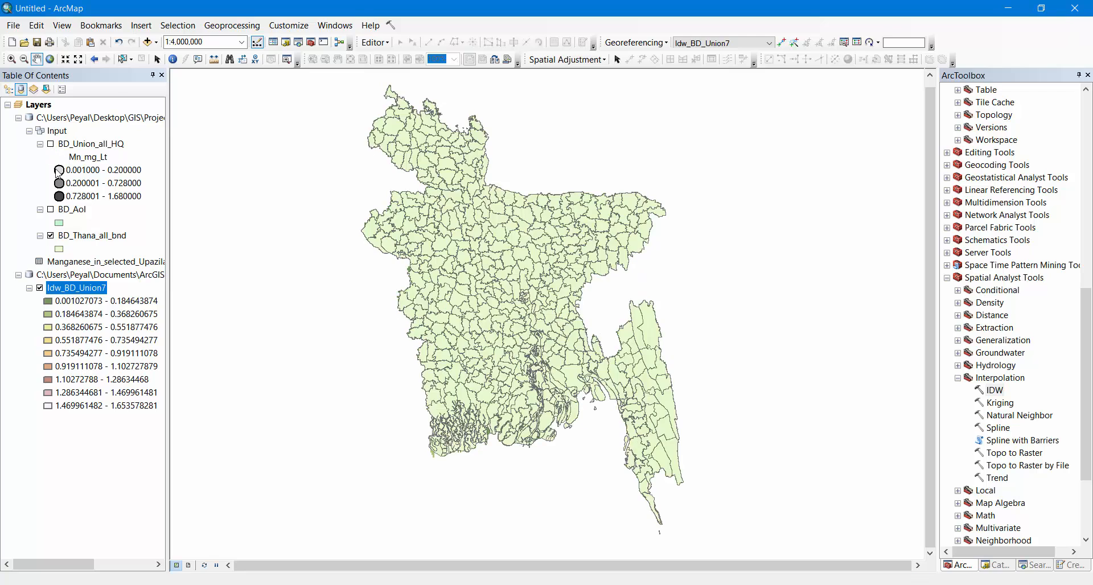
pyautogui.click(51, 236)
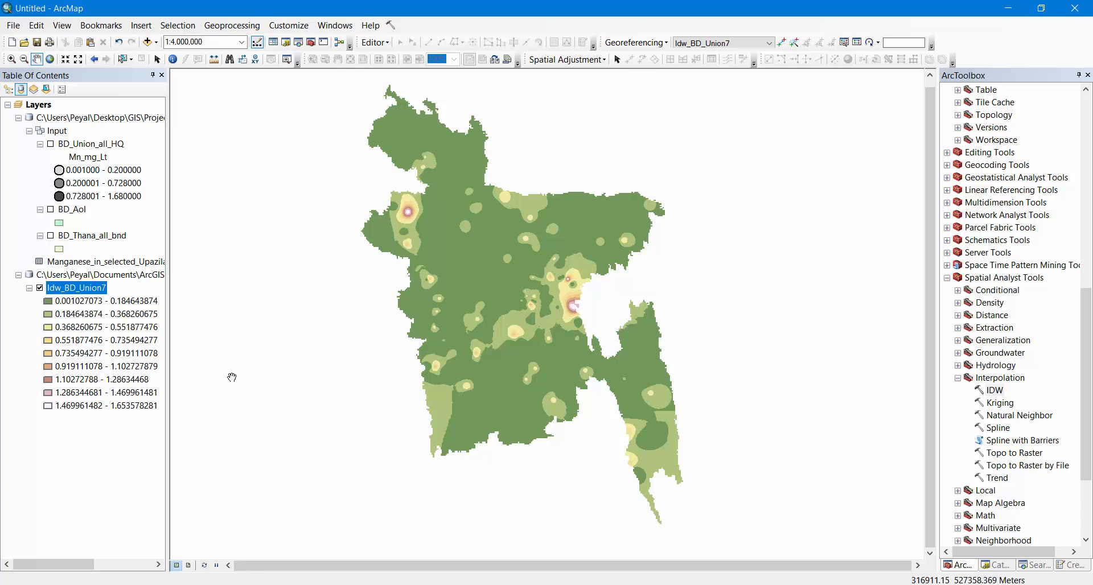
# Classify the Idw_BD_Union7 raster symbology into 3 equal-interval classes and accept the layer properties
pyautogui.rightClick(73, 292)
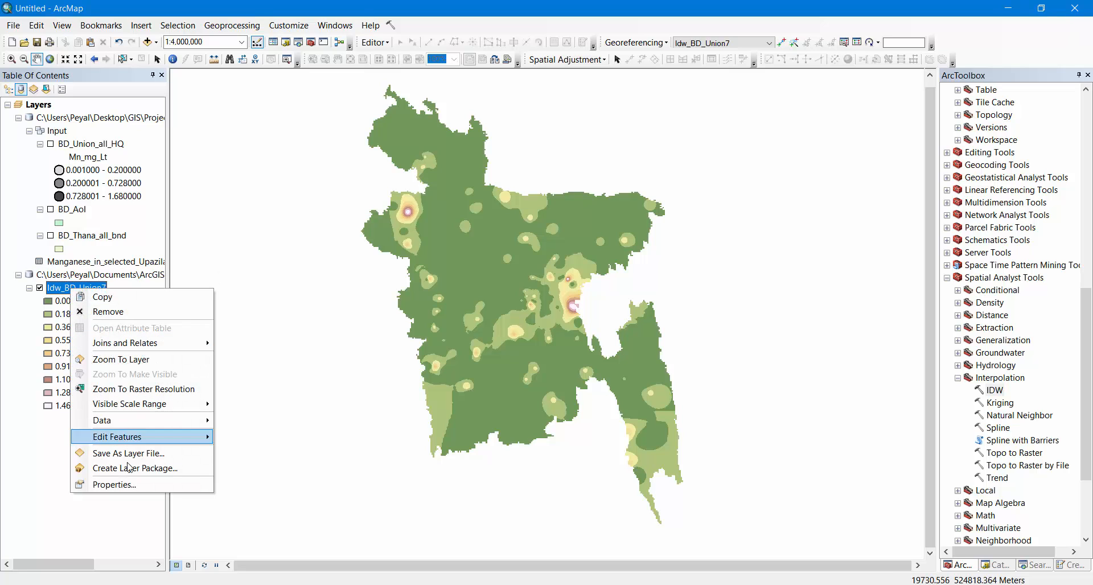
pyautogui.click(116, 486)
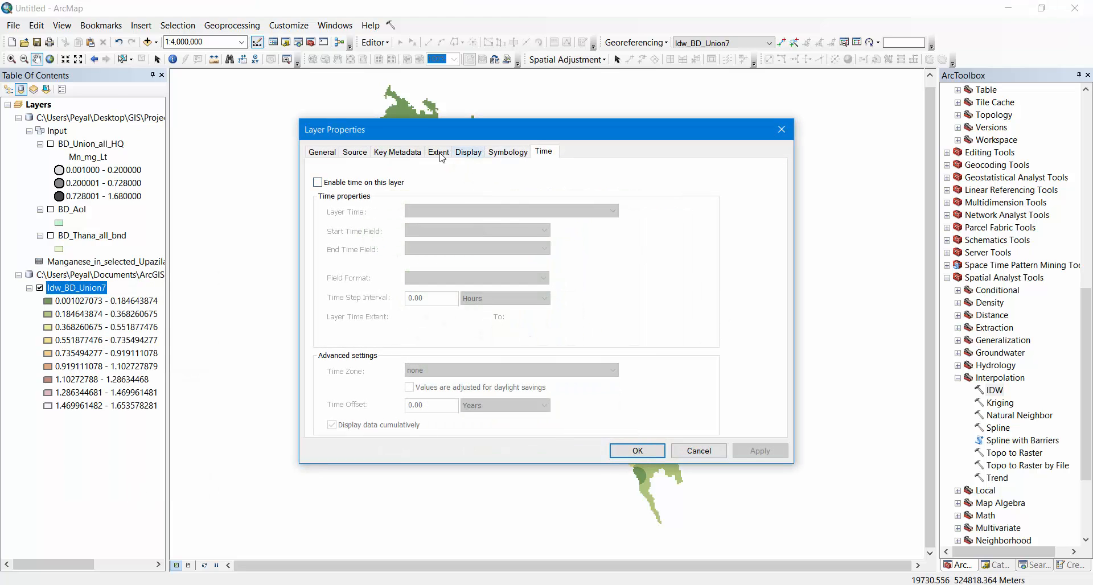
pyautogui.click(507, 153)
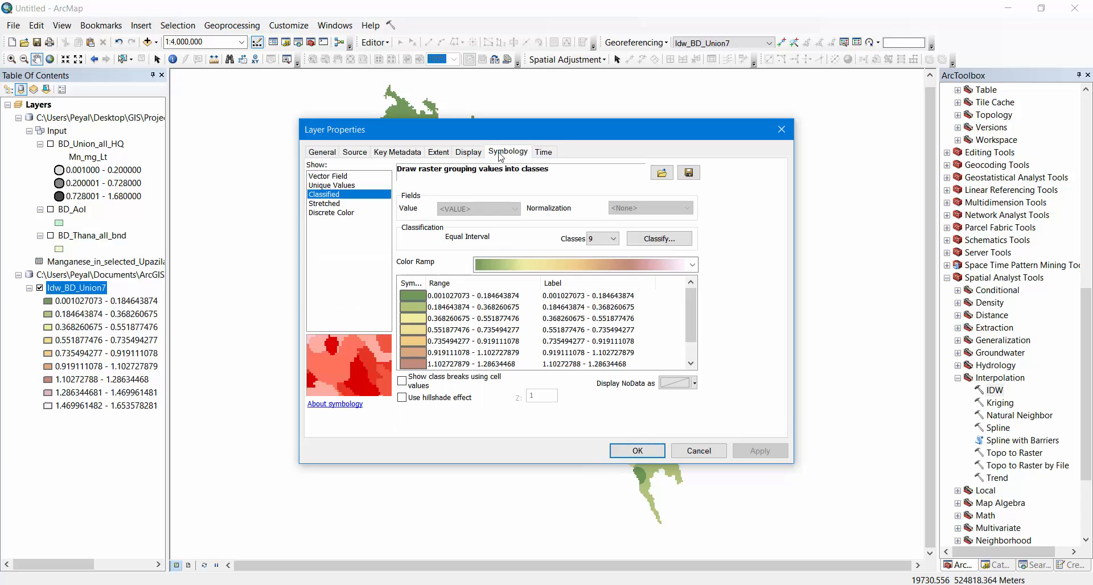
pyautogui.click(613, 241)
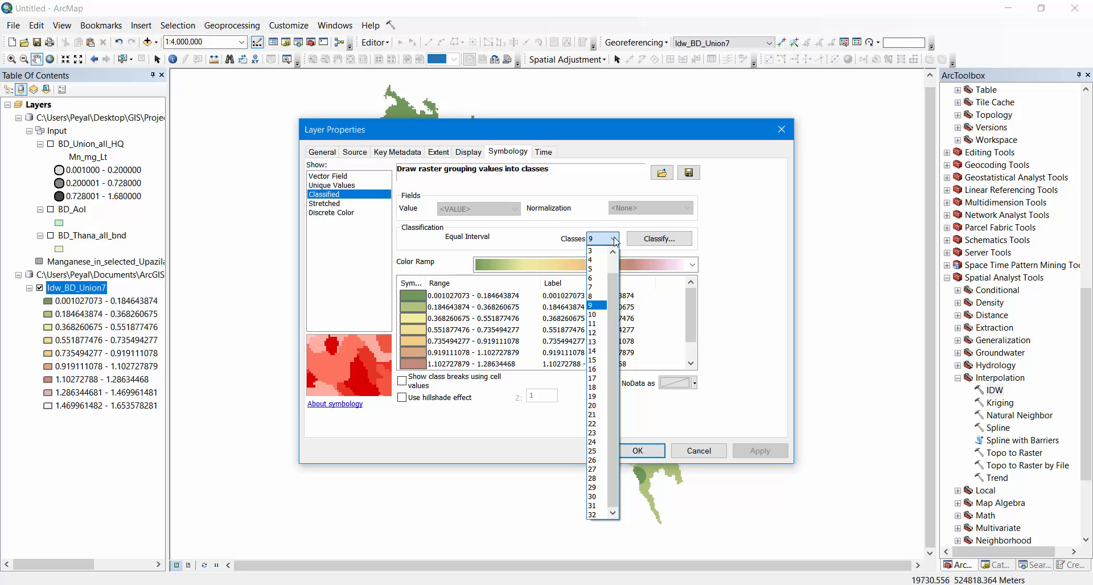
pyautogui.click(592, 251)
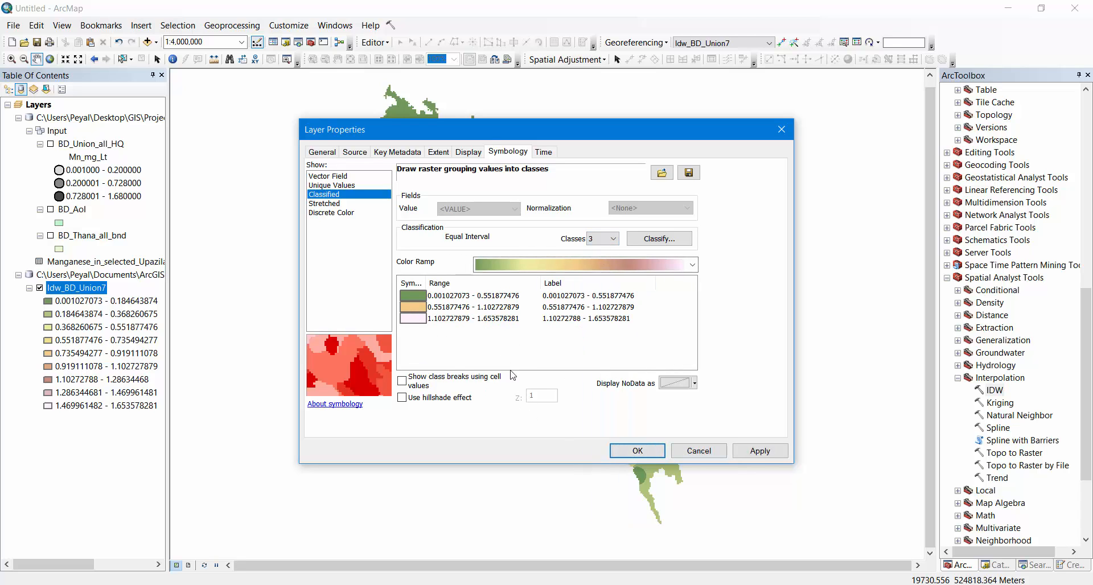
pyautogui.click(635, 451)
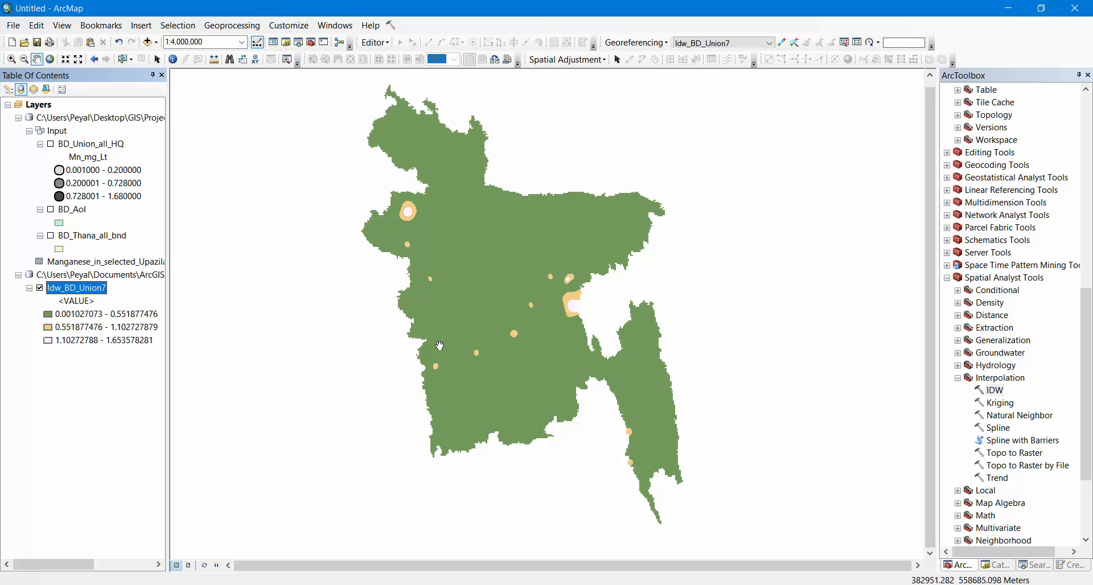
# Reopen the classification of Idw_BD_Union7 and set it to 7 equal-interval classes
pyautogui.rightClick(89, 289)
pyautogui.click(143, 491)
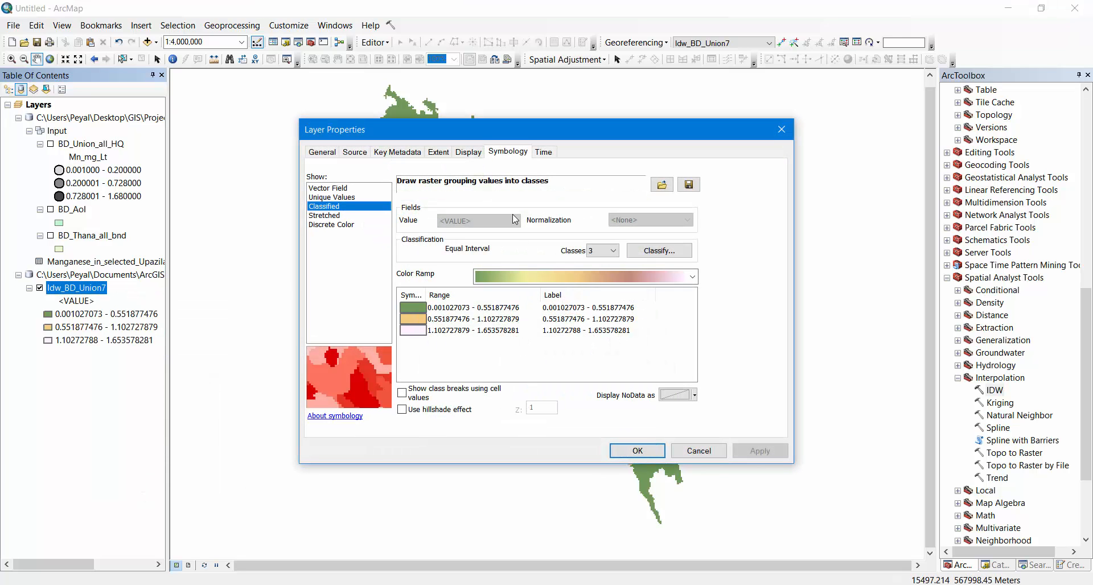
pyautogui.moveTo(485, 137); pyautogui.dragTo(754, 121)
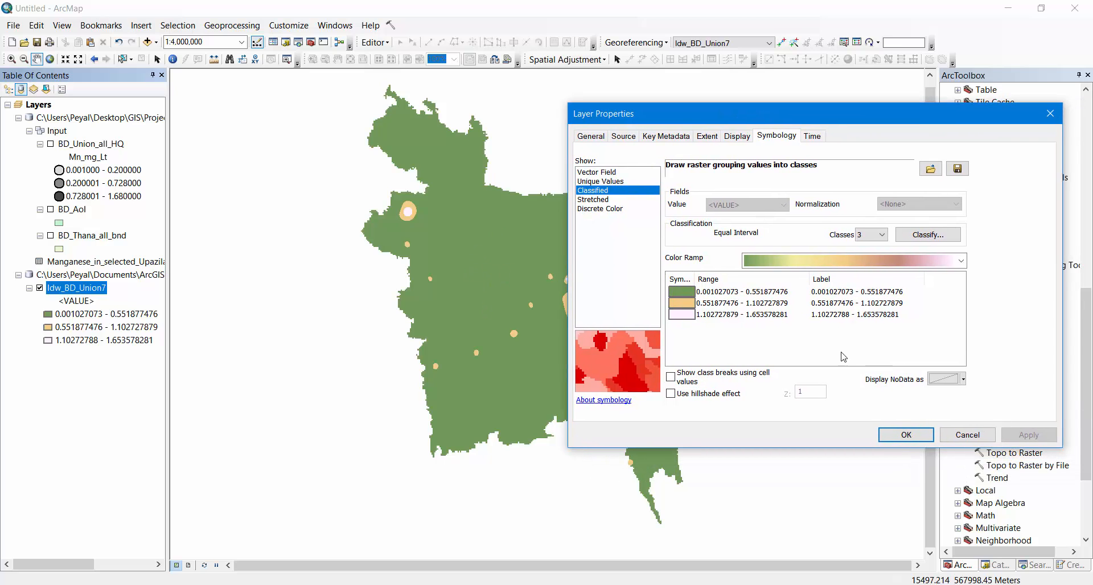
pyautogui.click(927, 236)
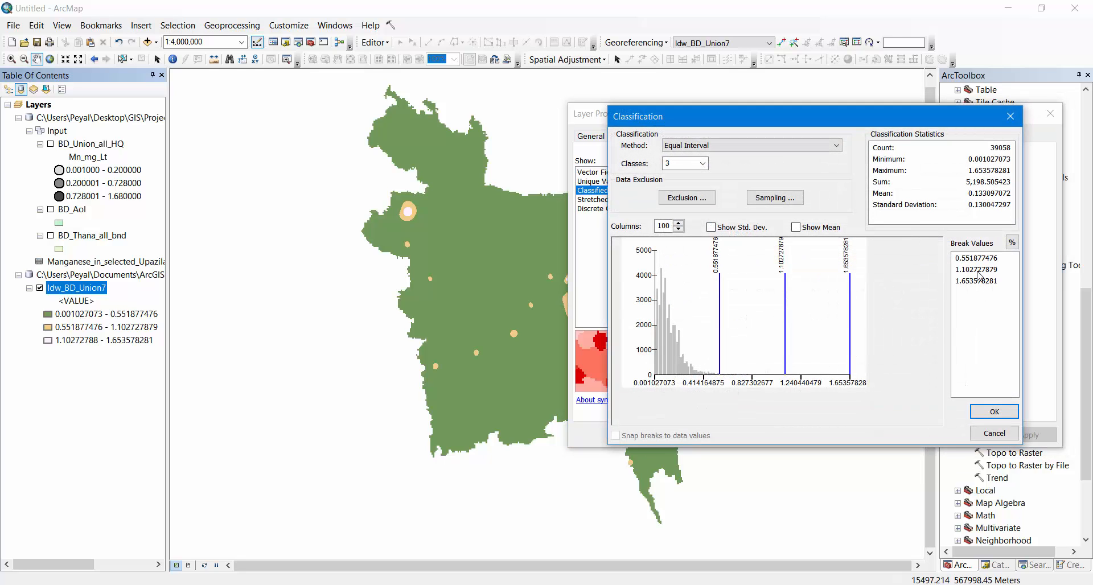
pyautogui.click(720, 147)
pyautogui.click(710, 167)
pyautogui.click(692, 164)
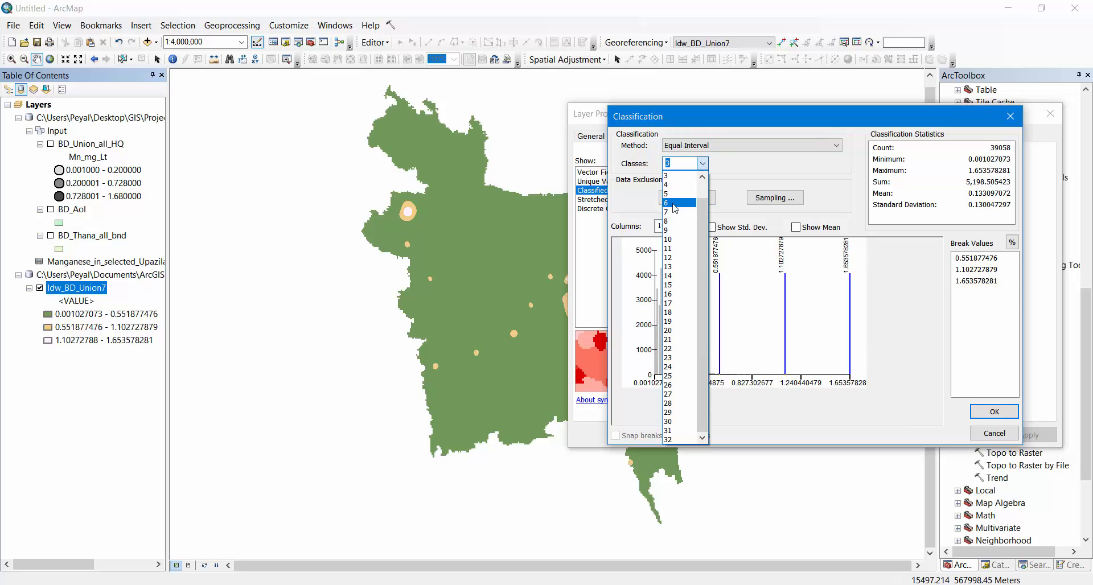
pyautogui.click(675, 212)
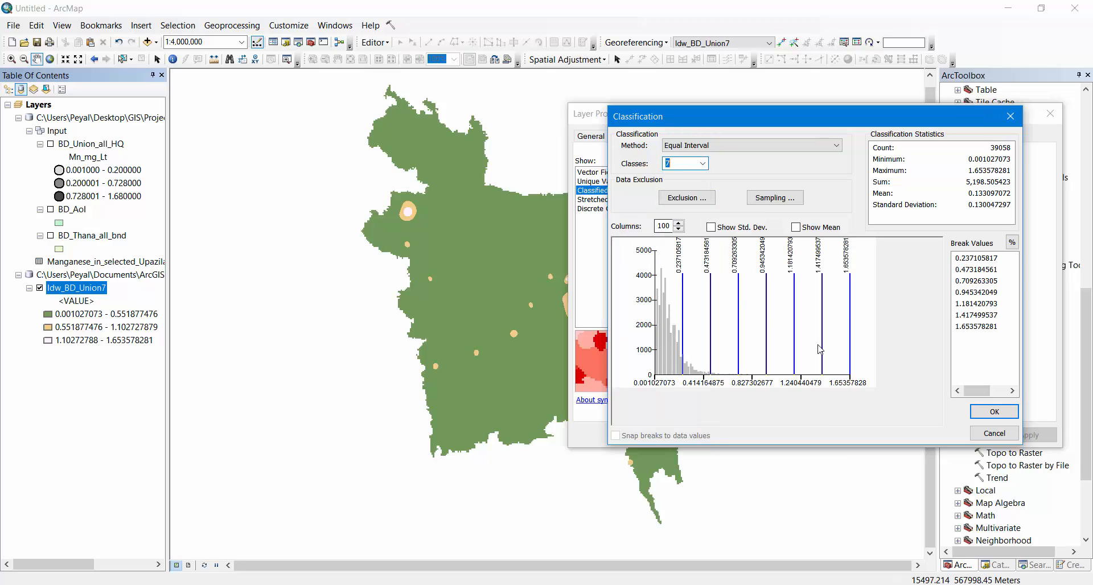
pyautogui.click(990, 412)
# Remove the three highest-value classes from the Idw_BD_Union7 symbology and accept the layer properties
pyautogui.click(739, 360)
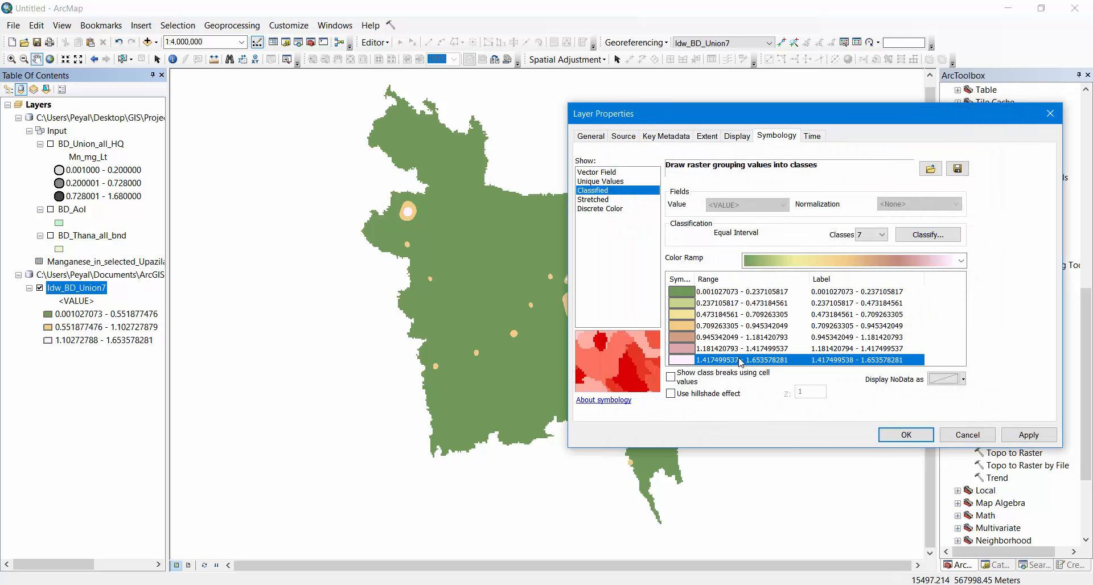
pyautogui.keyDown('shift'); pyautogui.click(743, 338); pyautogui.keyUp('shift')
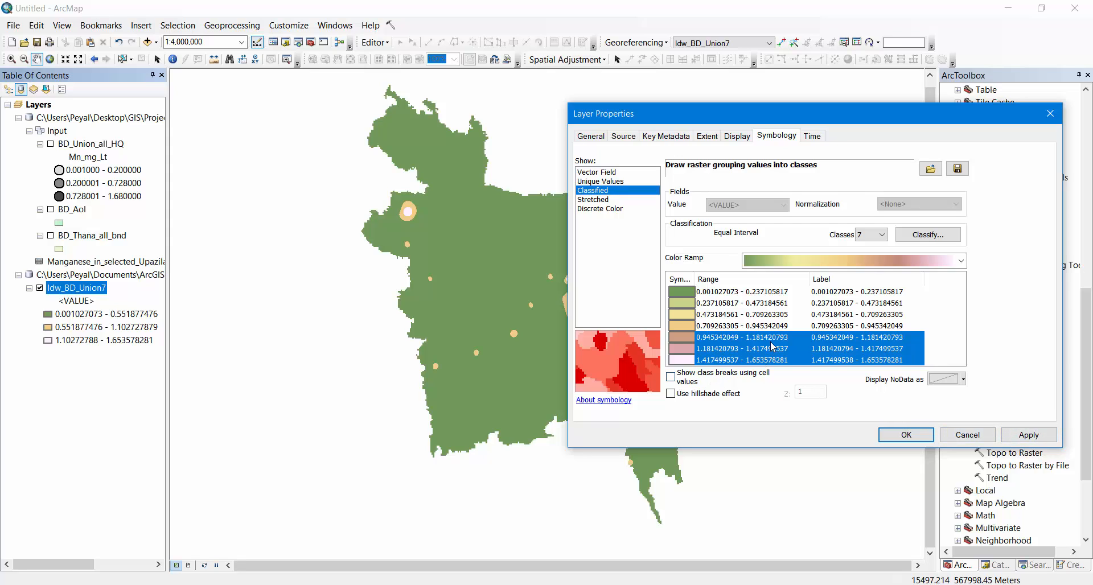
pyautogui.rightClick(773, 346)
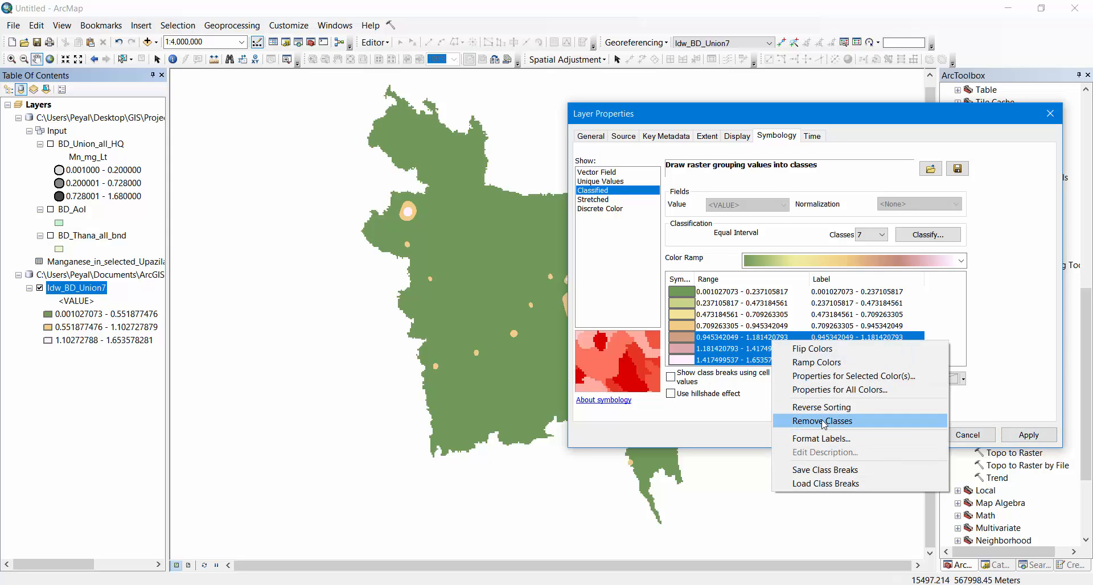
pyautogui.click(824, 422)
pyautogui.click(907, 435)
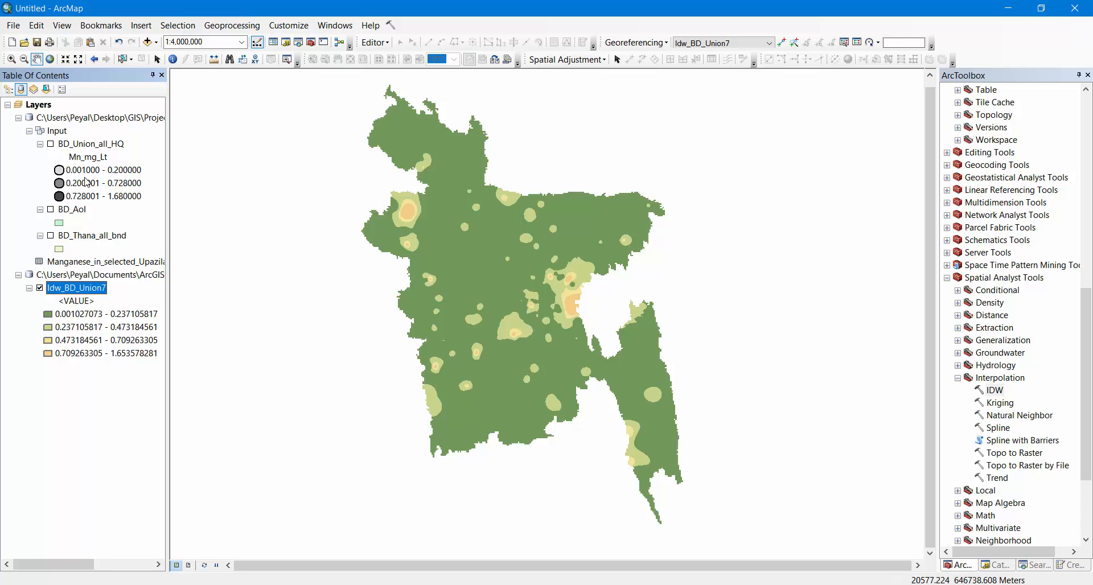
# Compare the BD_Union_all_HQ sample points with the reclassified IDW surface and inspect the raster in northern Bangladesh
pyautogui.click(51, 144)
pyautogui.click(50, 144)
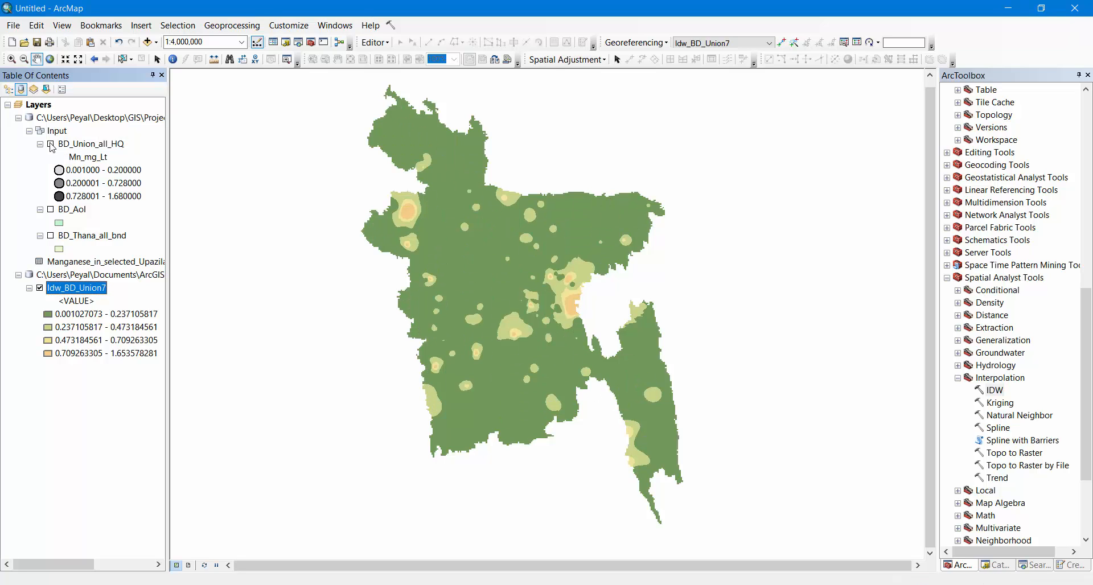
pyautogui.click(50, 144)
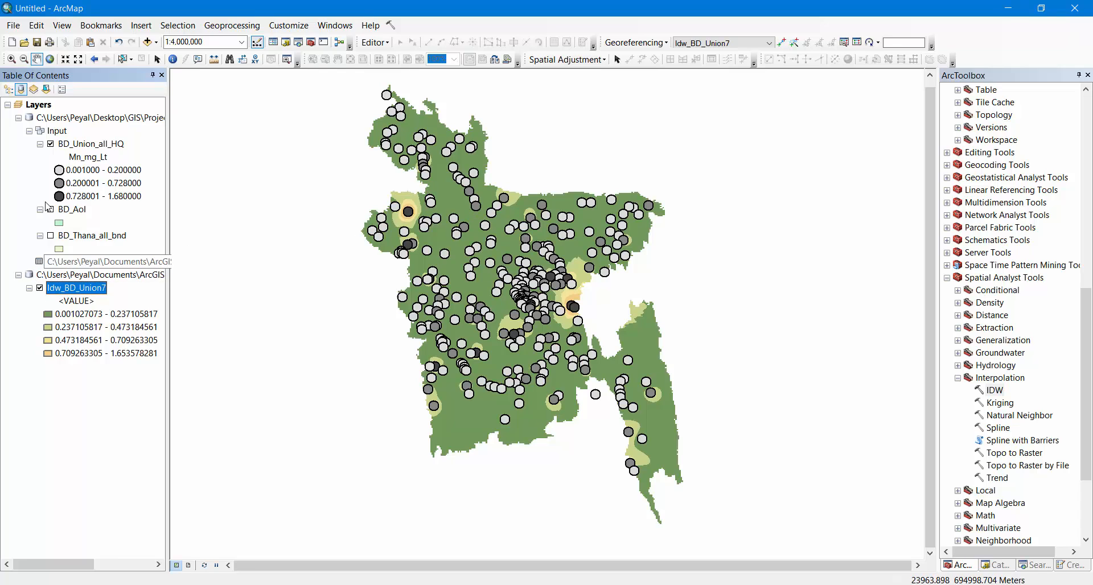
pyautogui.click(50, 145)
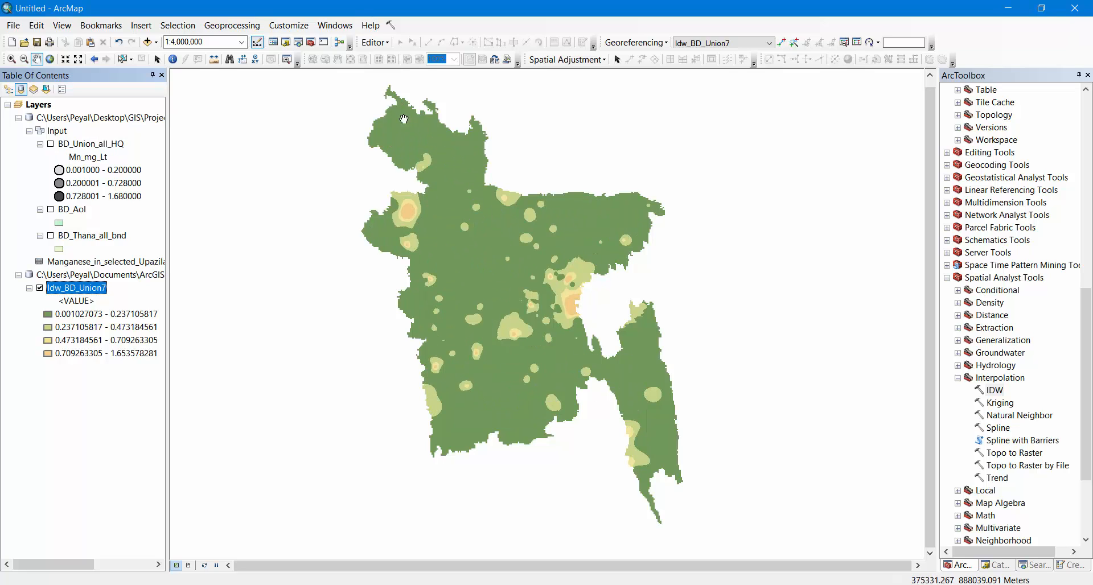
pyautogui.scroll(3, 413, 110)
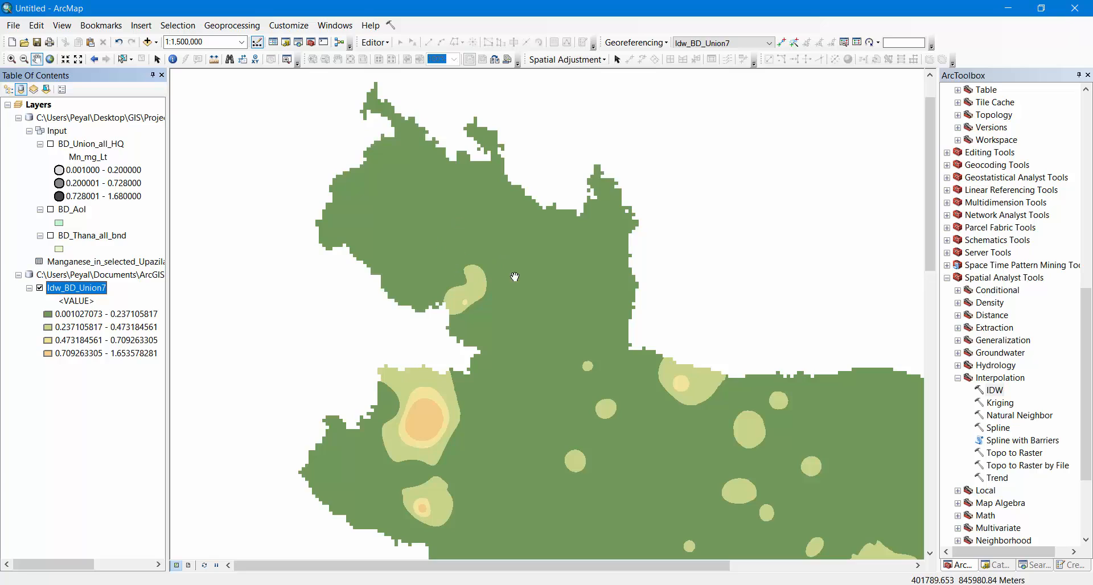
pyautogui.scroll(-3, 519, 300)
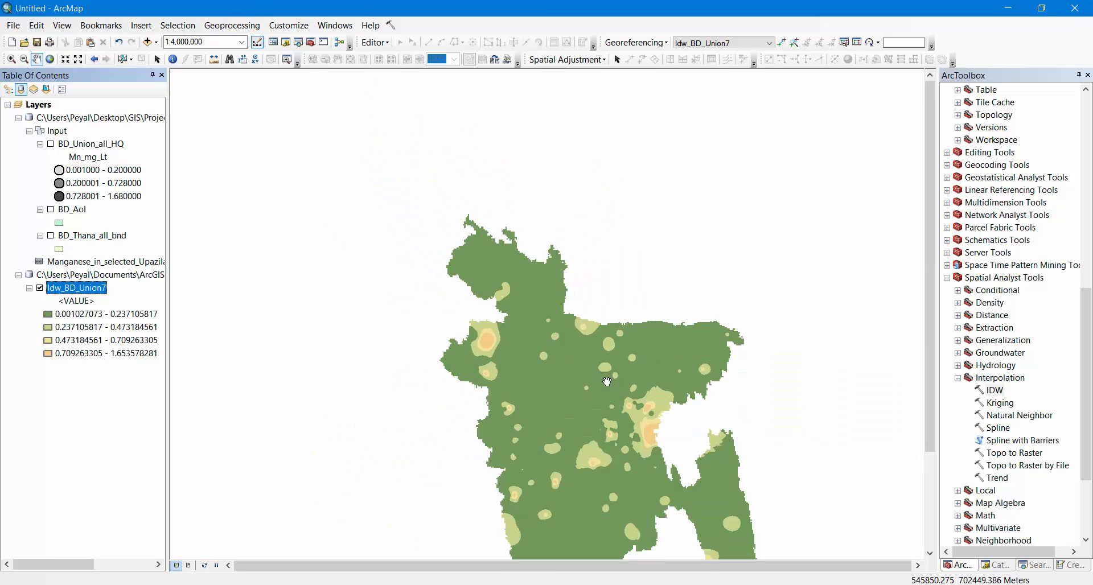
pyautogui.scroll(-1, 536, 314)
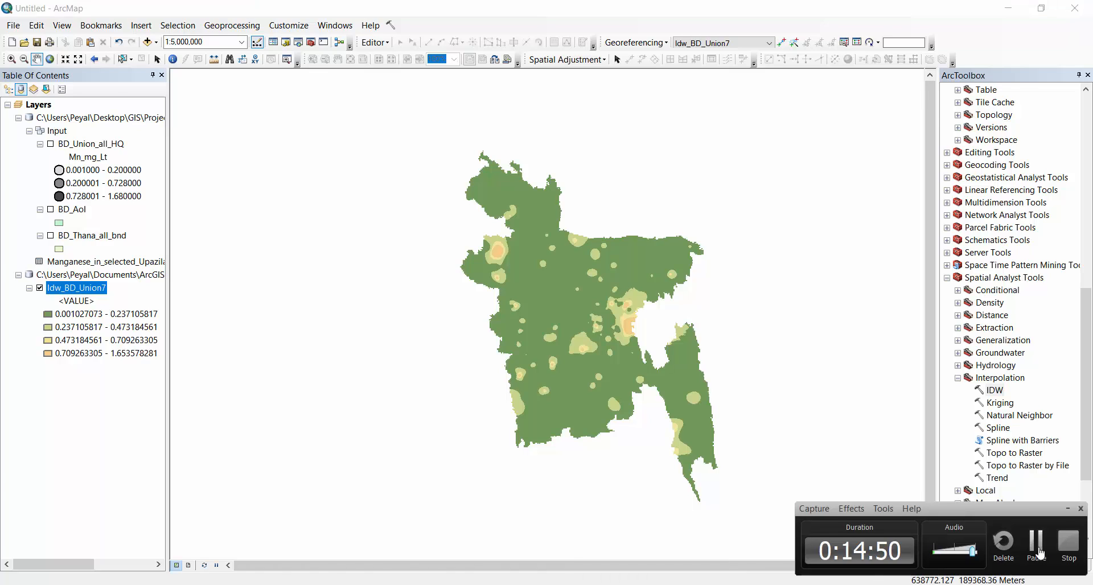
pyautogui.click(1037, 546)
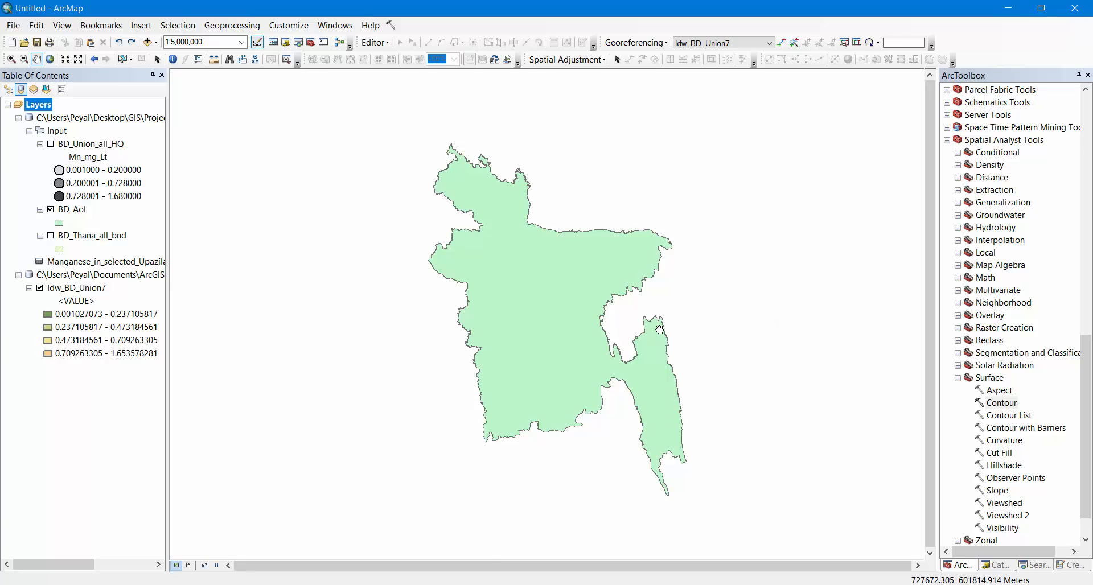
# Hide BD_AoI and start the Spatial Analyst Contour tool with Idw_BD_Union7 as the input raster
pyautogui.click(50, 210)
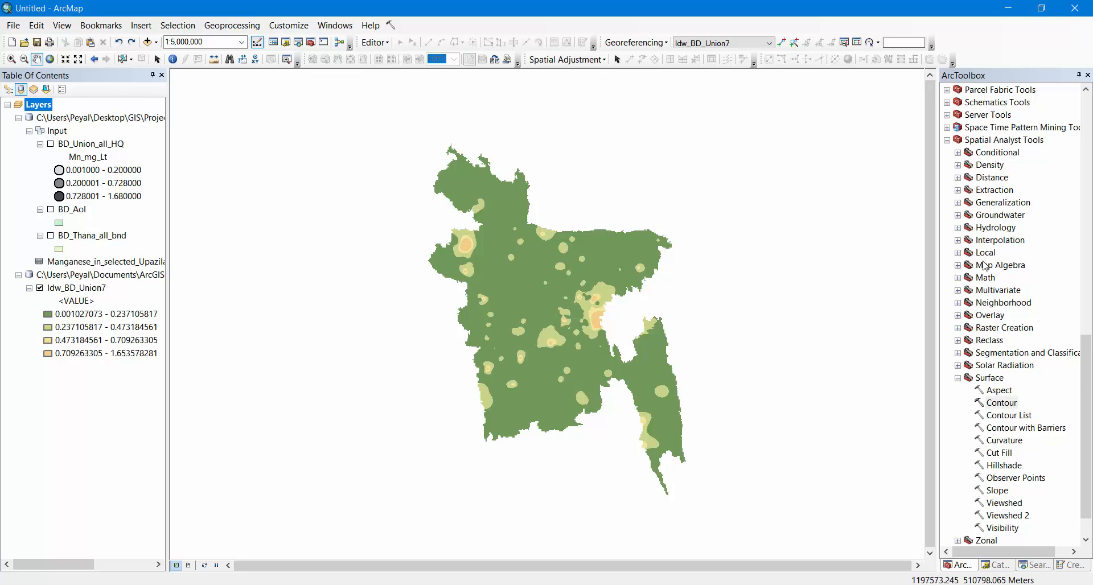
pyautogui.scroll(6, 986, 269)
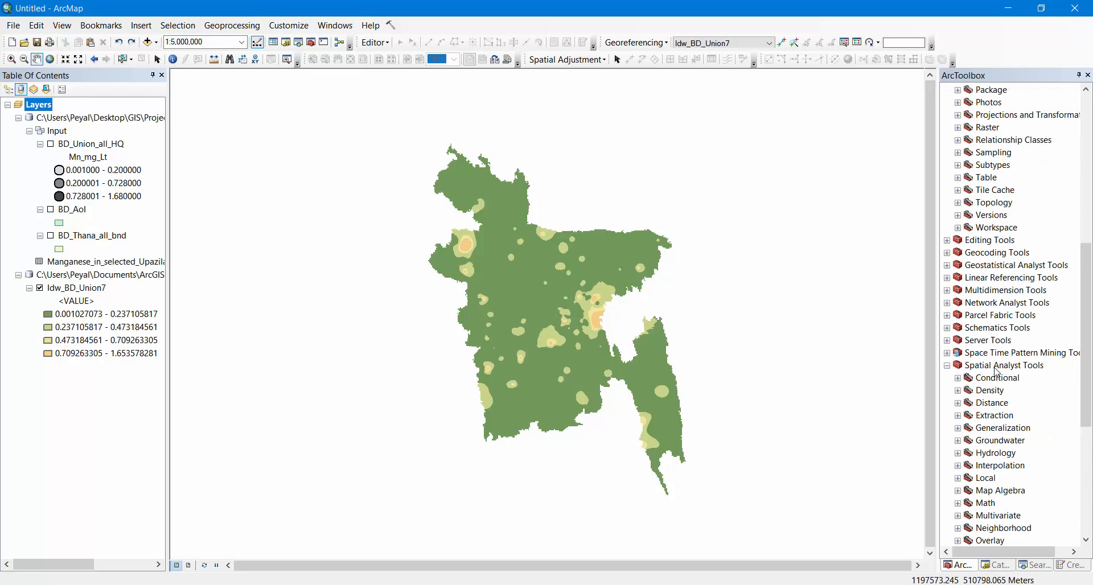
pyautogui.scroll(-7, 994, 372)
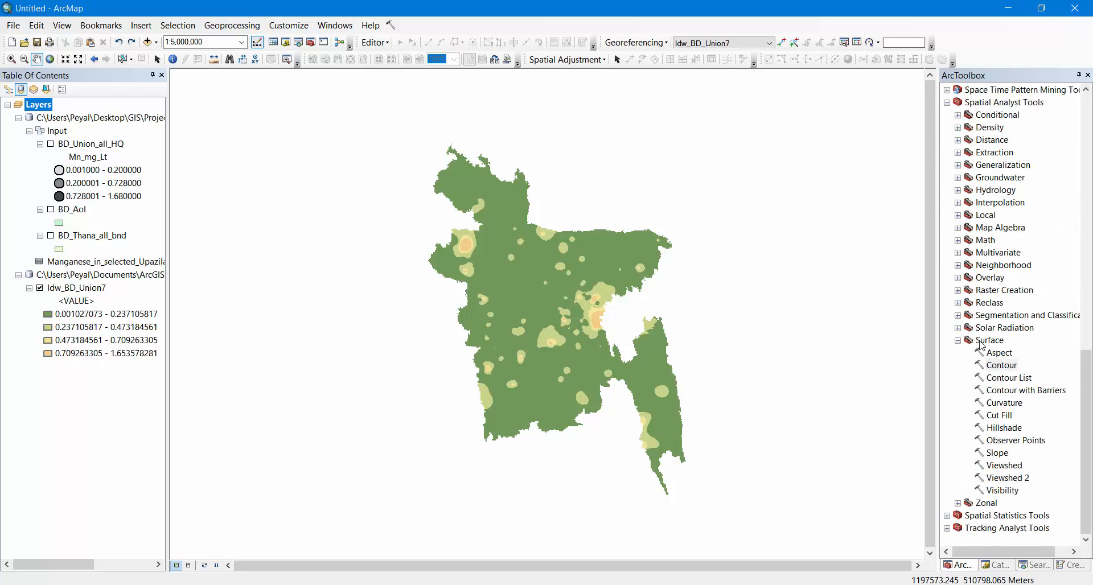
pyautogui.click(982, 341)
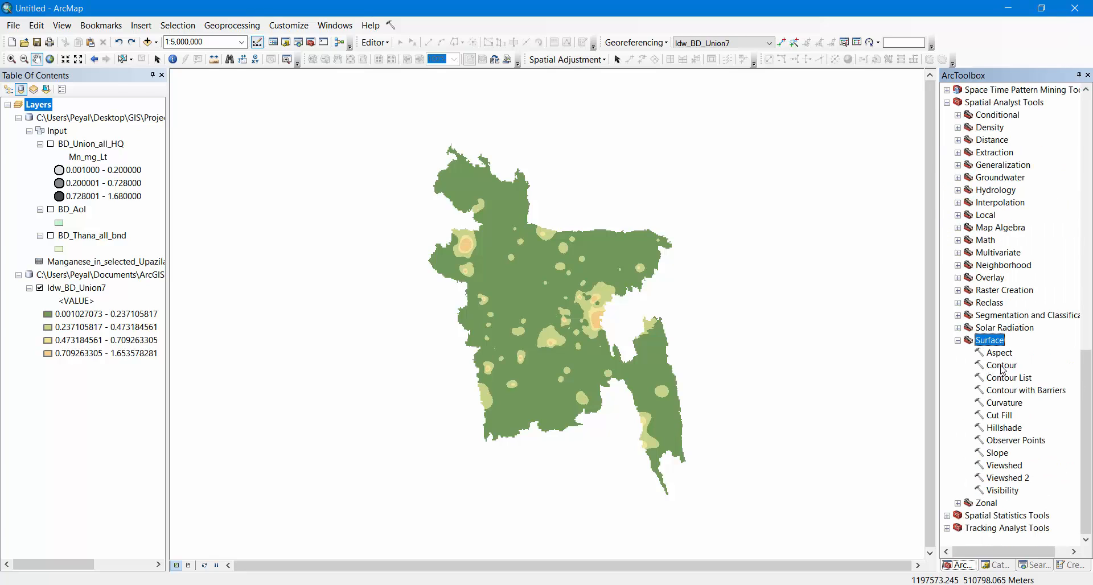
pyautogui.doubleClick(1002, 365)
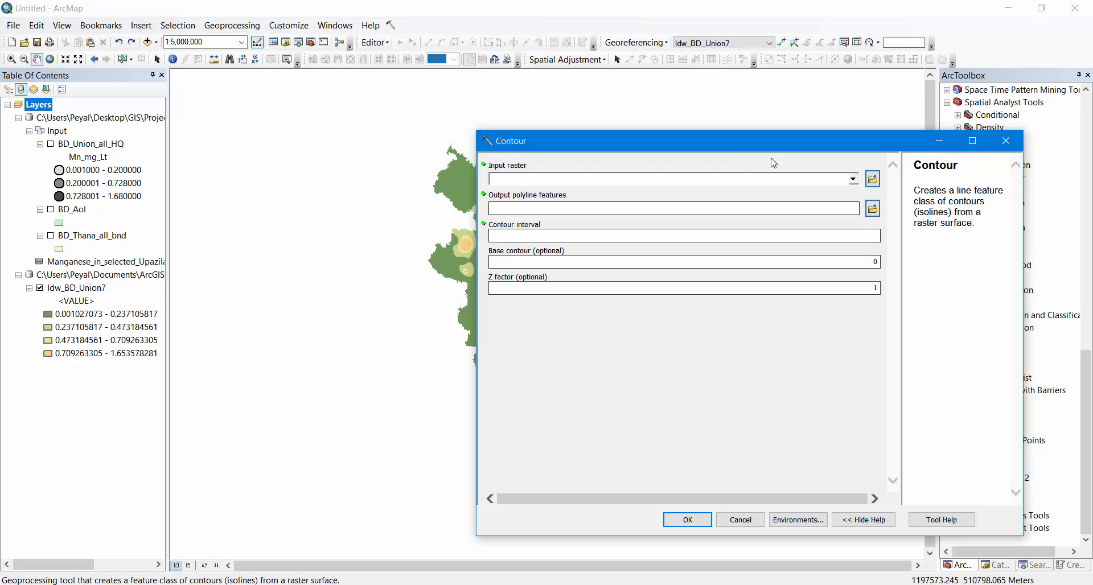
pyautogui.click(853, 180)
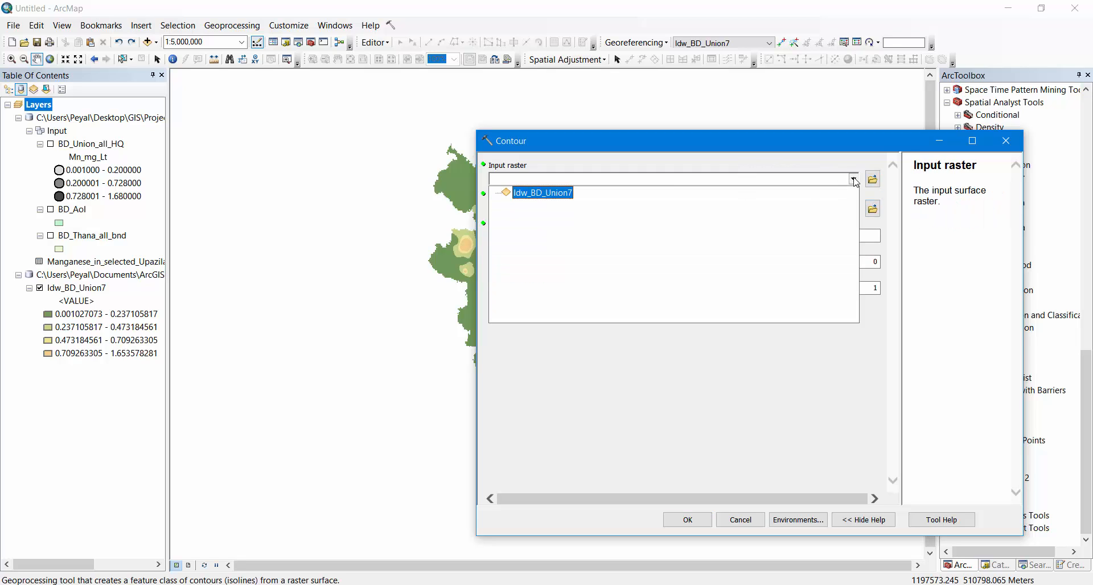
pyautogui.click(534, 193)
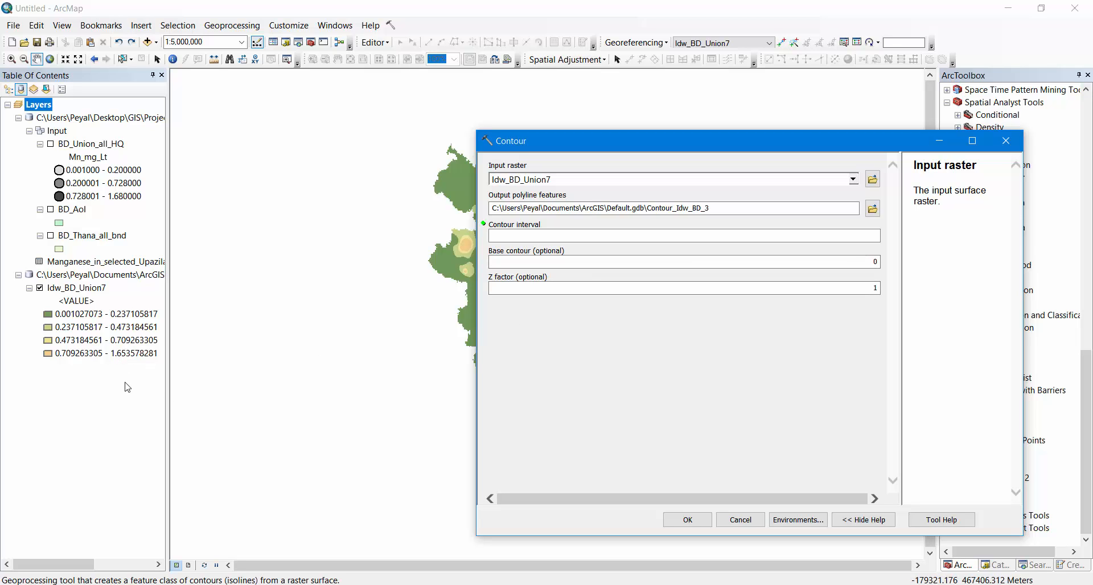
# Set the contour interval to 0.3, generate the contours and close the completion report
pyautogui.click(871, 236)
pyautogui.click(780, 367)
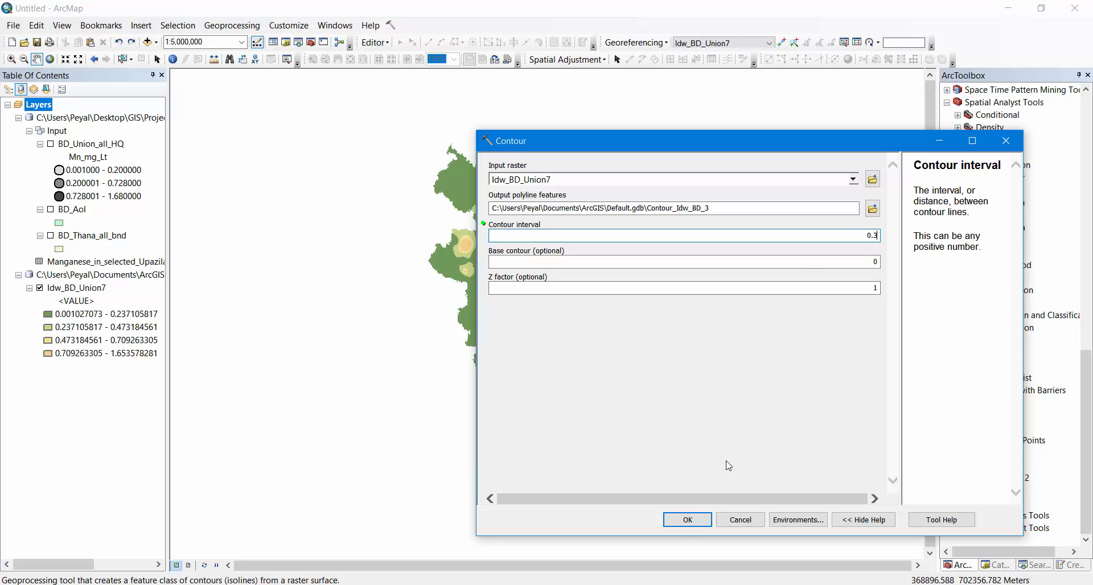
pyautogui.click(682, 520)
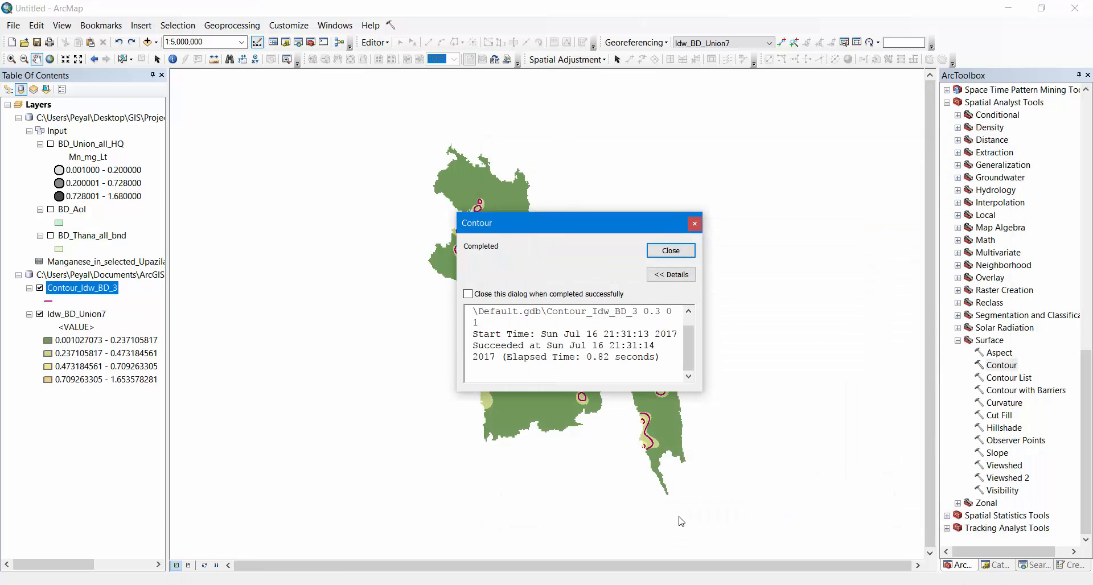
pyautogui.click(672, 251)
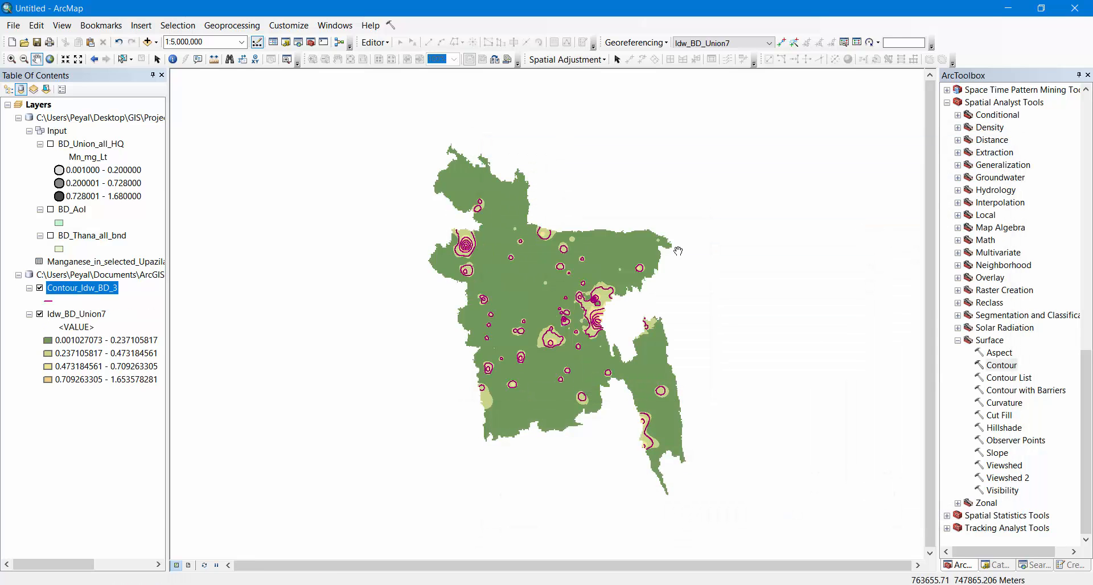
# Hide the Idw_BD_Union7 raster and show BD_AoI as the background for the contour lines
pyautogui.click(40, 314)
pyautogui.click(51, 209)
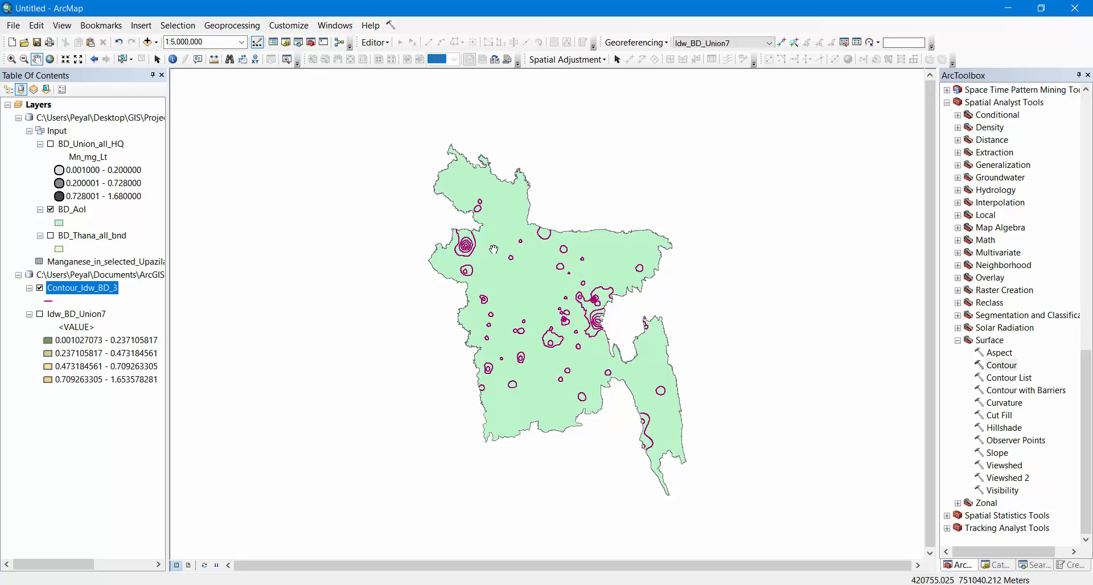
# Examine the 0.3-interval contour lines over BD_AoI, including the dense clusters beside the eastern border and in the northwest
pyautogui.scroll(2, 472, 243)
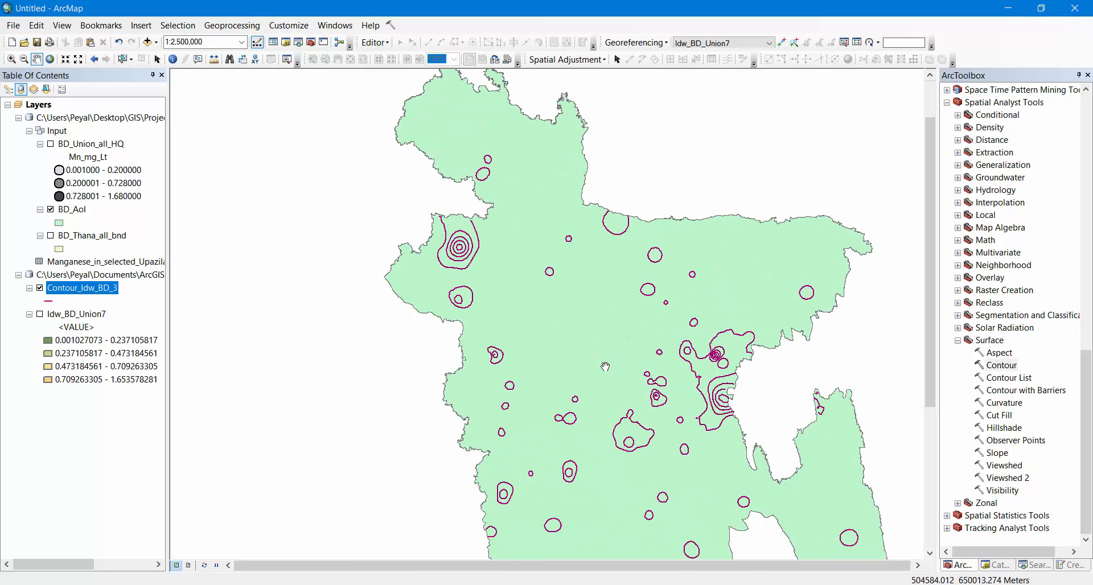
pyautogui.scroll(-2, 649, 336)
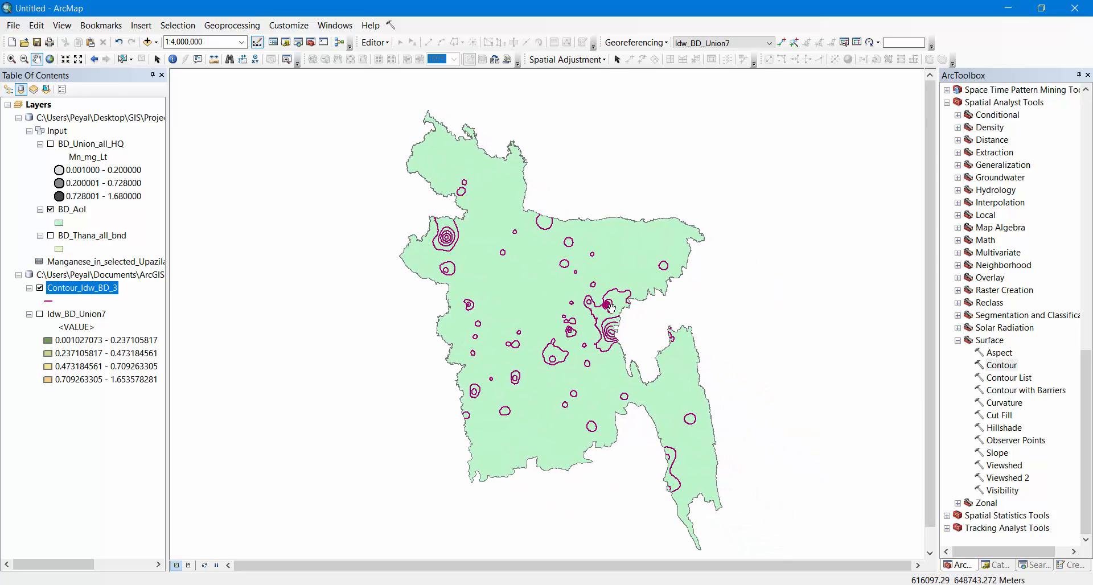
pyautogui.scroll(2, 612, 311)
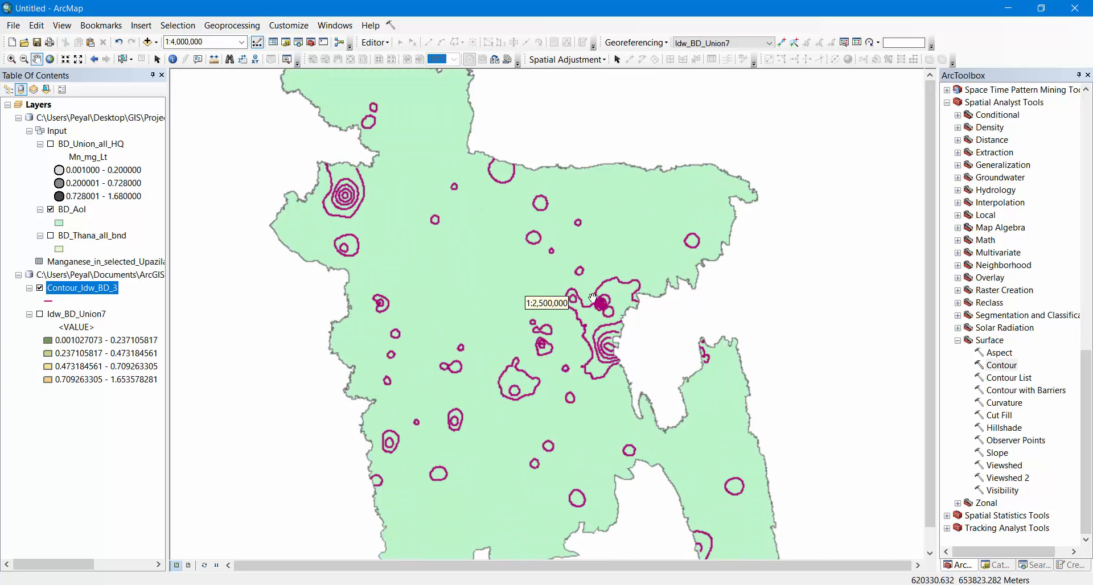
pyautogui.scroll(4, 593, 298)
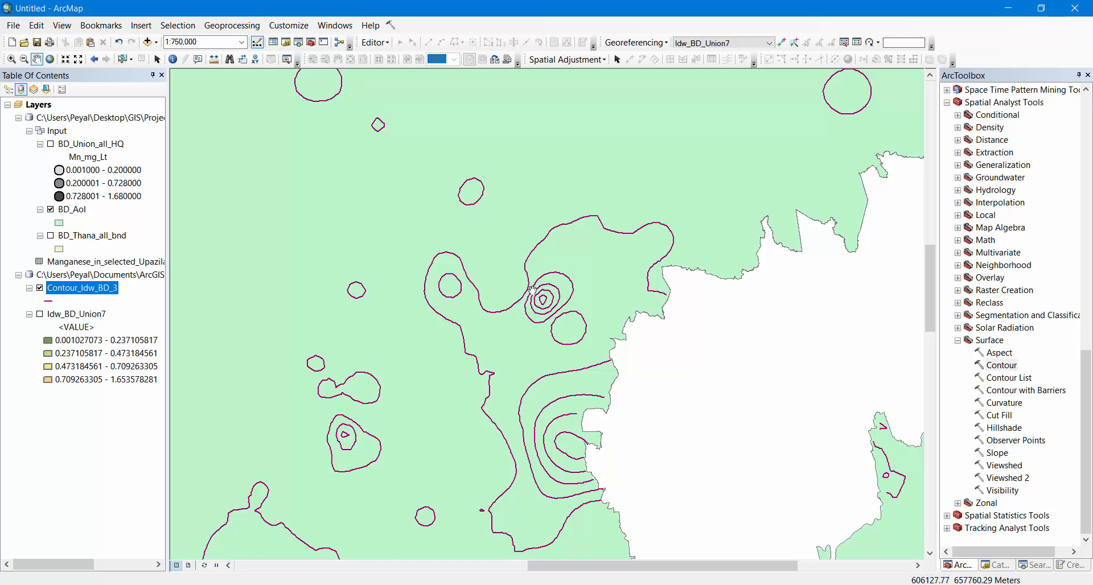
pyautogui.scroll(-4, 531, 289)
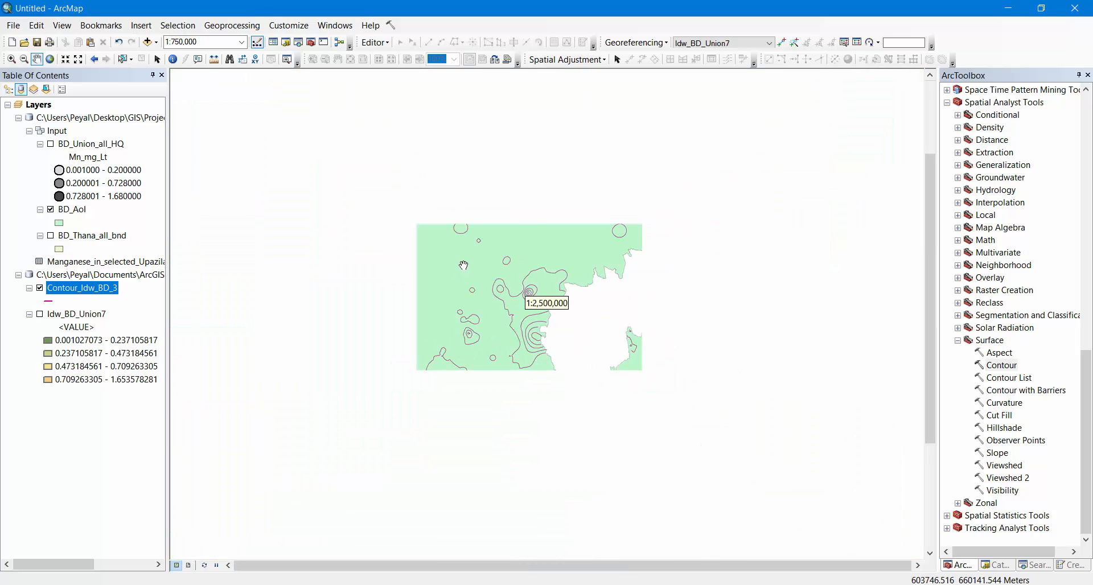
pyautogui.moveTo(321, 197); pyautogui.dragTo(475, 209)
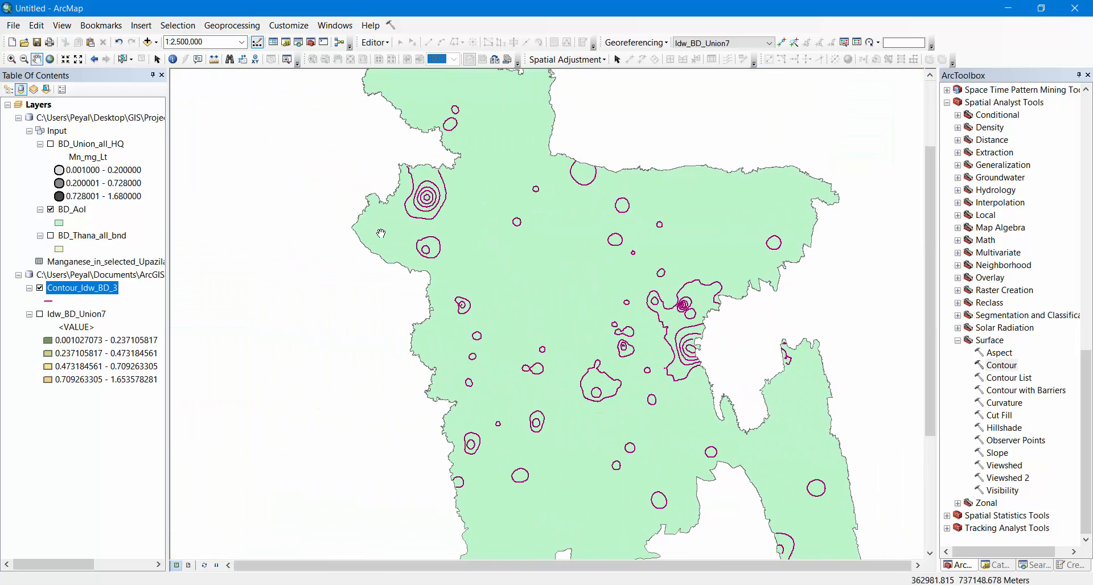
pyautogui.scroll(-2, 360, 237)
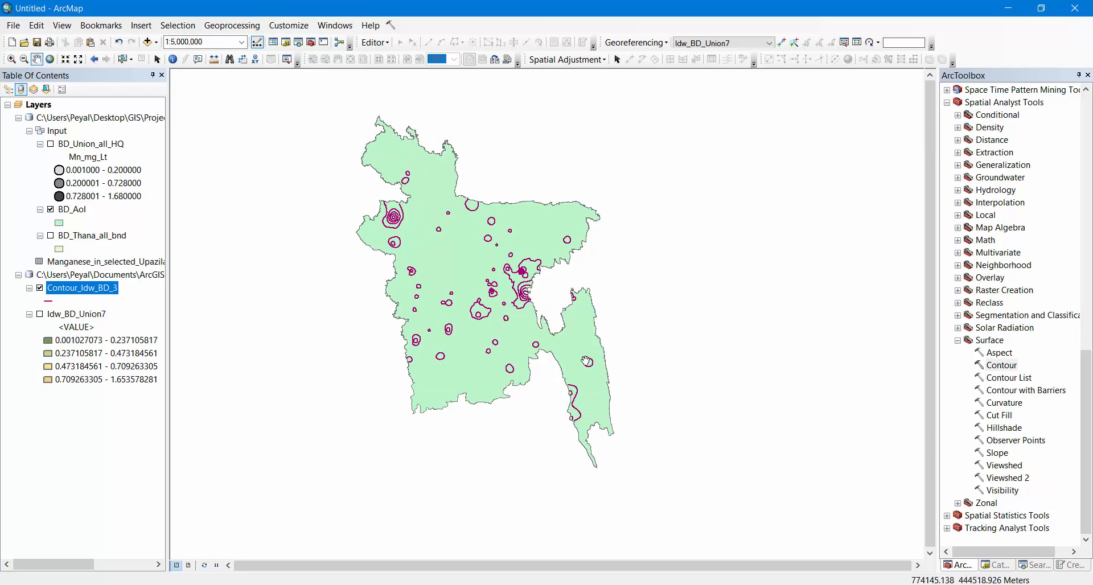
pyautogui.moveTo(525, 300); pyautogui.dragTo(575, 332)
pyautogui.scroll(-1, 491, 314)
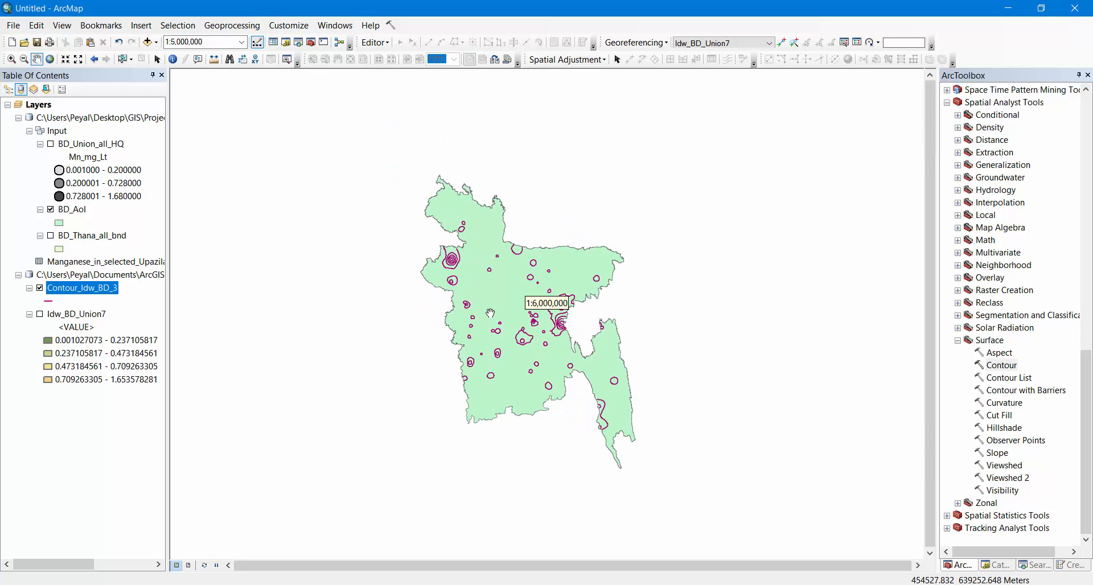
pyautogui.scroll(1, 491, 313)
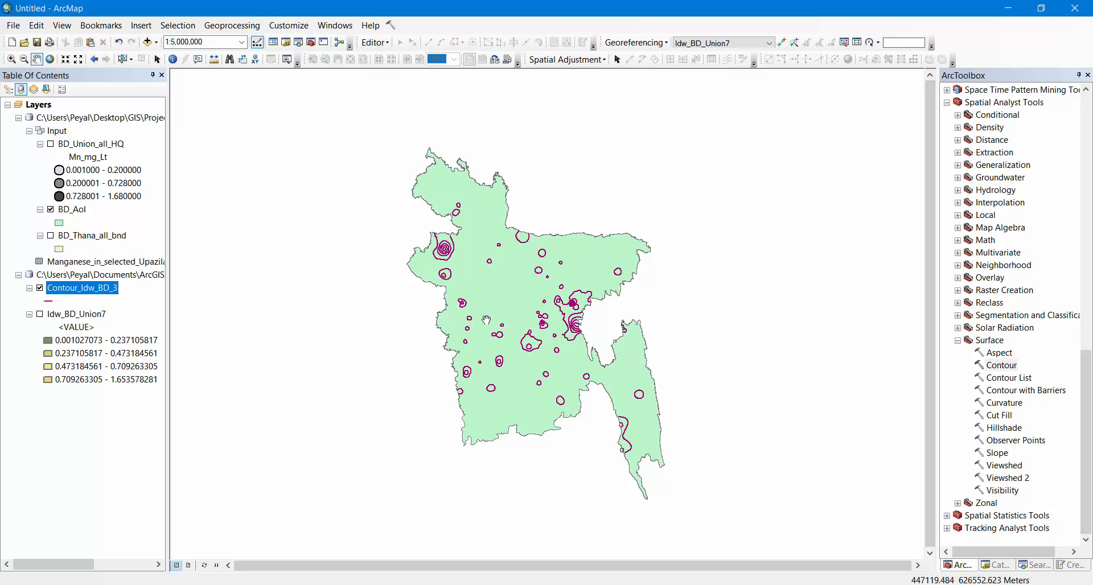
# Show the Idw_BD_Union7 raster and hide BD_AoI so the contour lines overlay the interpolated surface
pyautogui.click(40, 315)
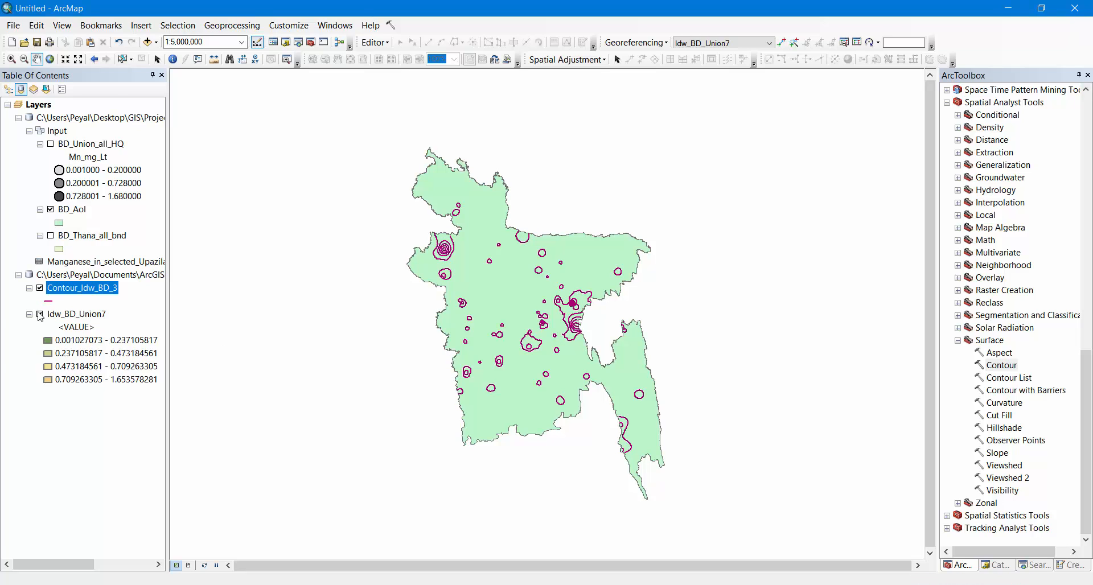
pyautogui.click(51, 210)
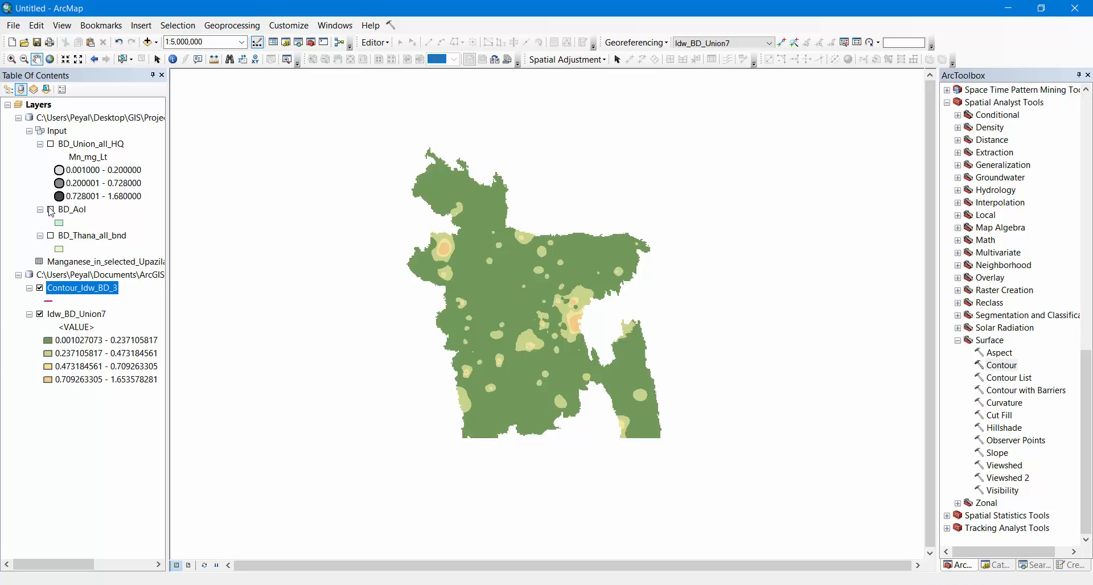